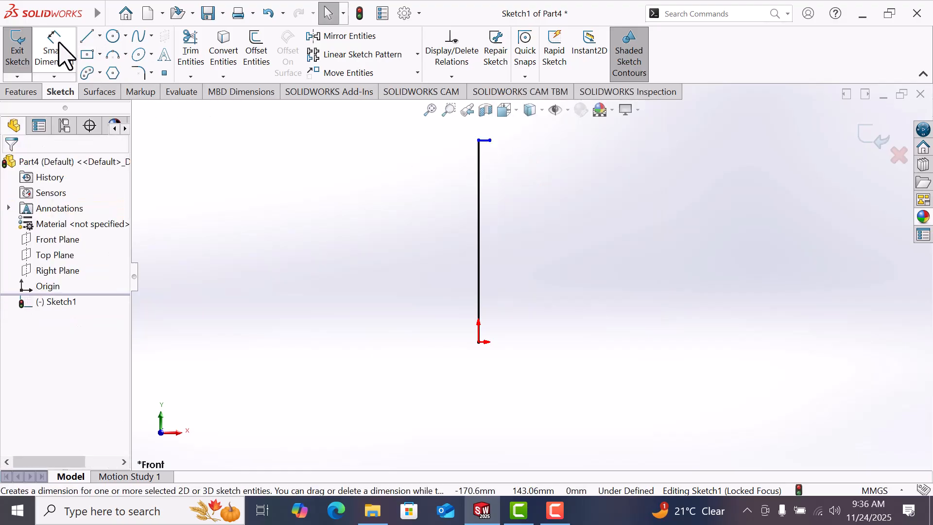
- Dimension the long vertical line rising from the origin and set its length to 2800 mm
left_click(63, 54)
left_click(480, 249)
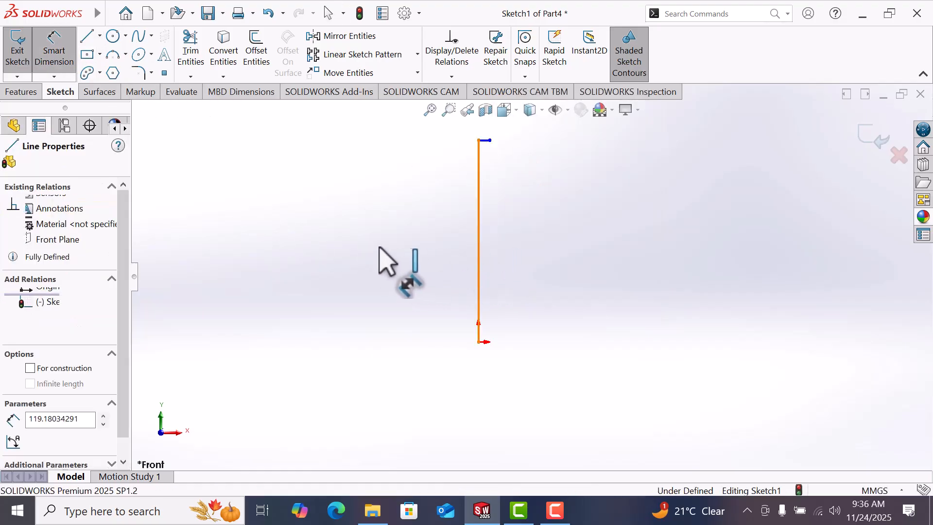
left_click(357, 248)
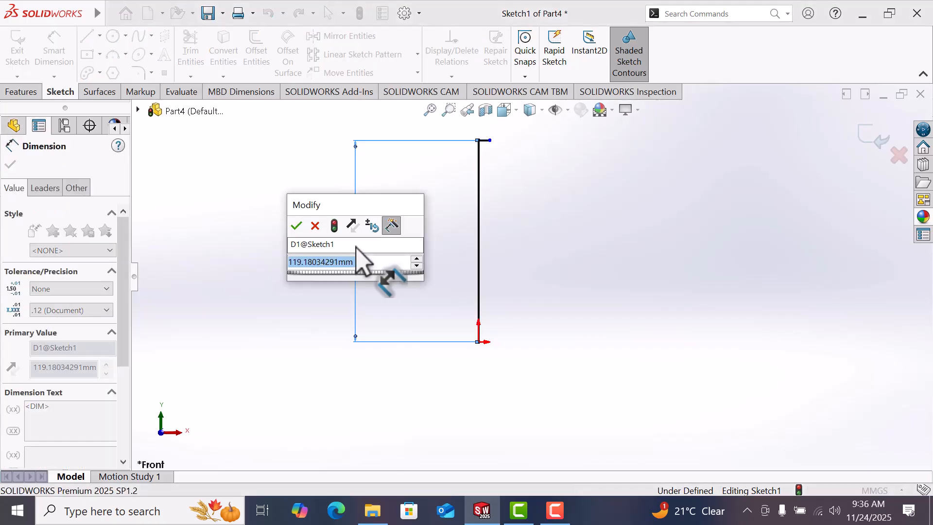
type("2")
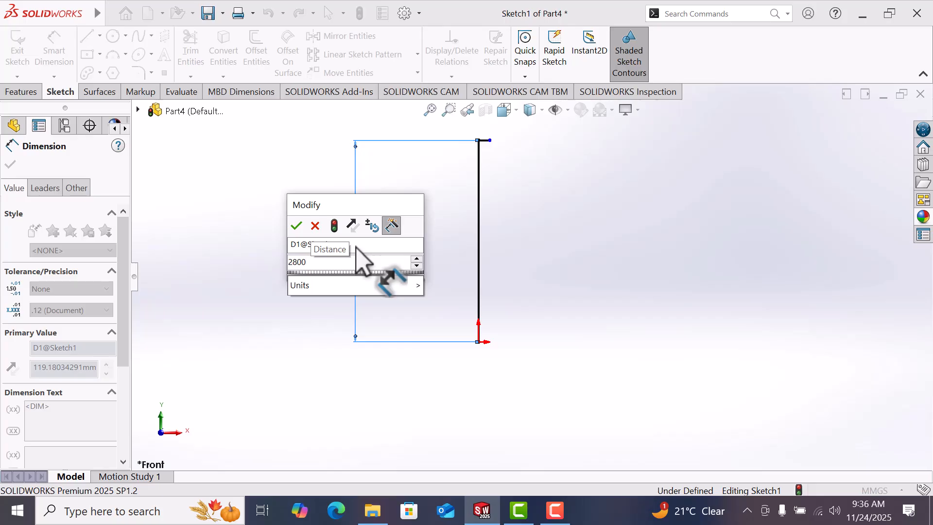
type("800")
key("Return")
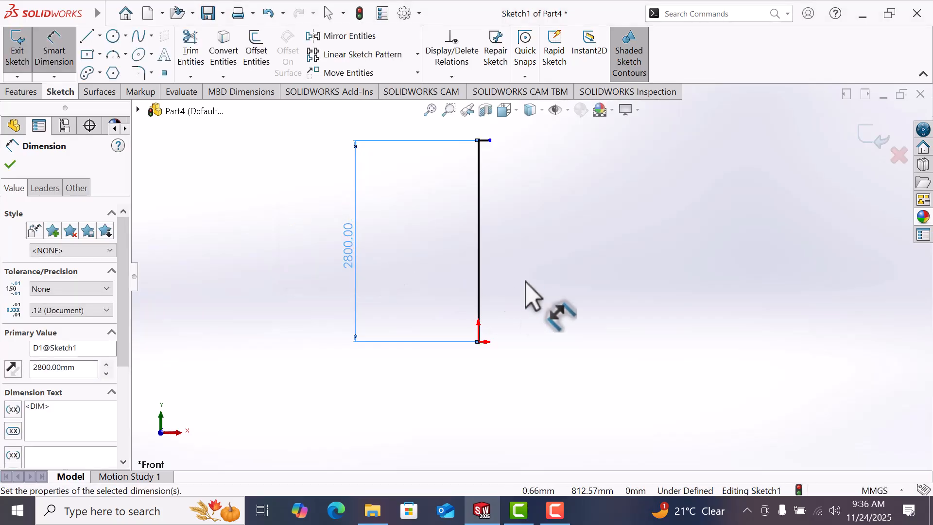
- Sketch a line chain from the origin: base about 839 mm, riser about 177 mm, inward notch about 155 by 216 mm, vertical about 1602 mm
key("l")
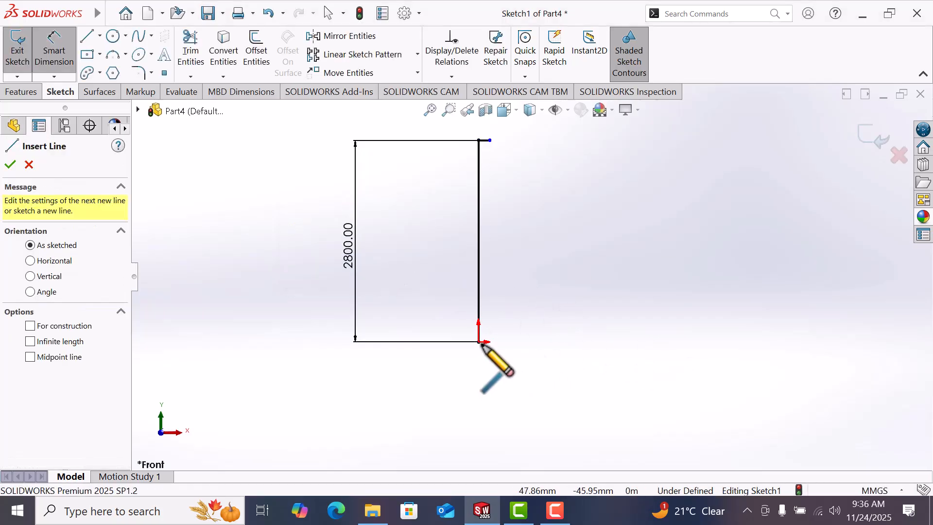
left_click(480, 342)
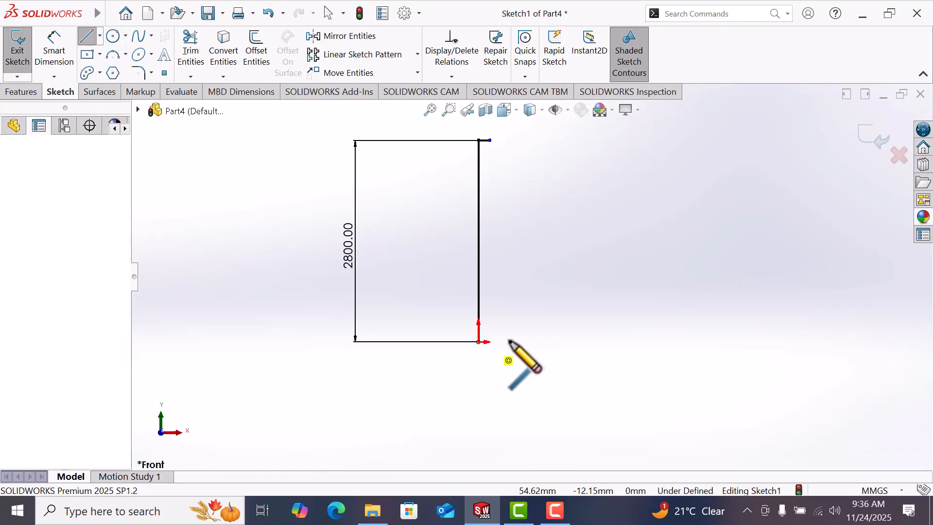
left_click(538, 342)
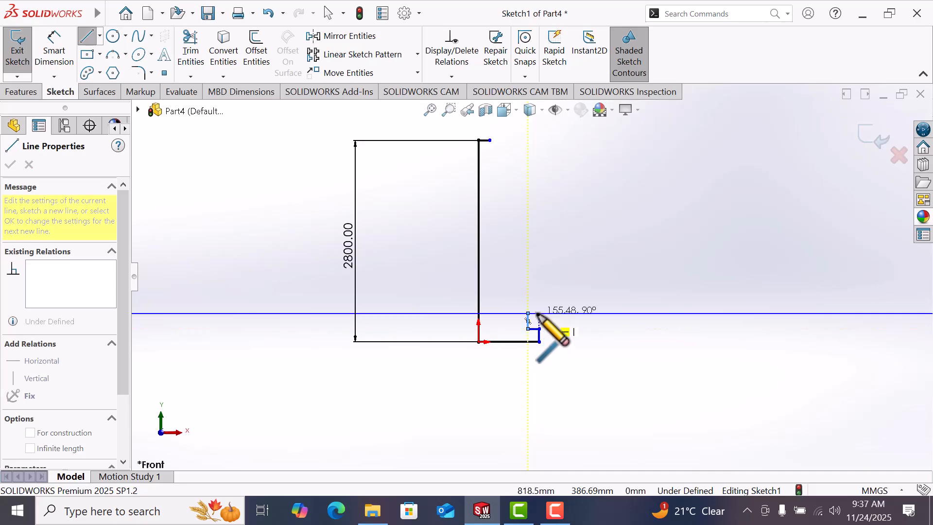
left_click(537, 314)
left_click(540, 313)
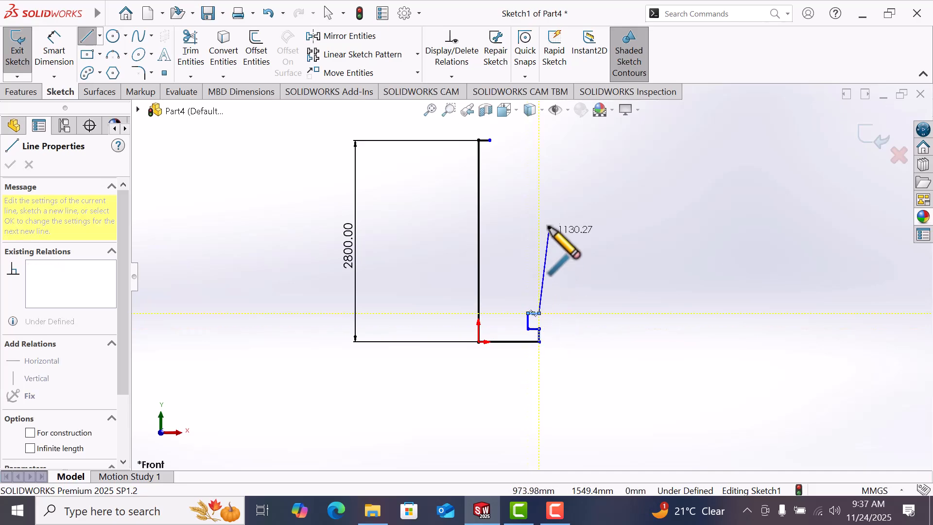
left_click(539, 198)
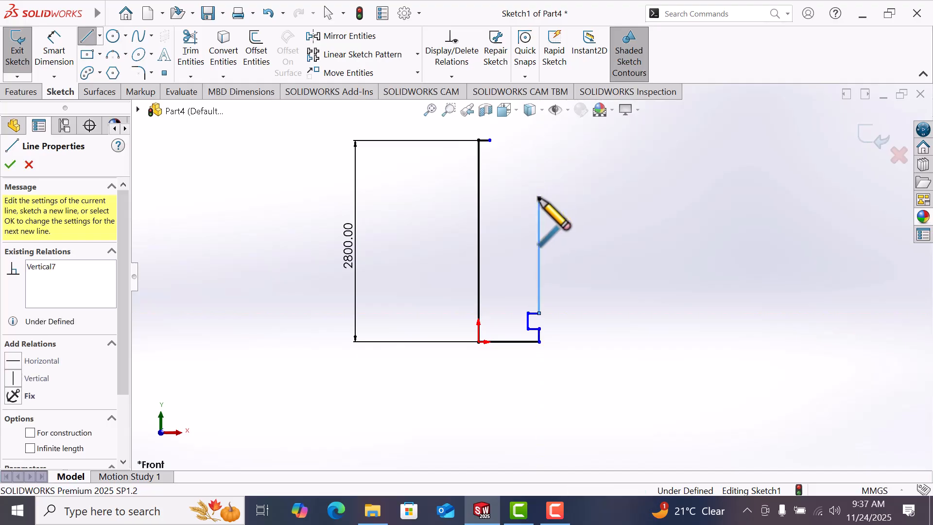
right_click(539, 198)
left_click(580, 210)
scroll(567, 238, "down", 2)
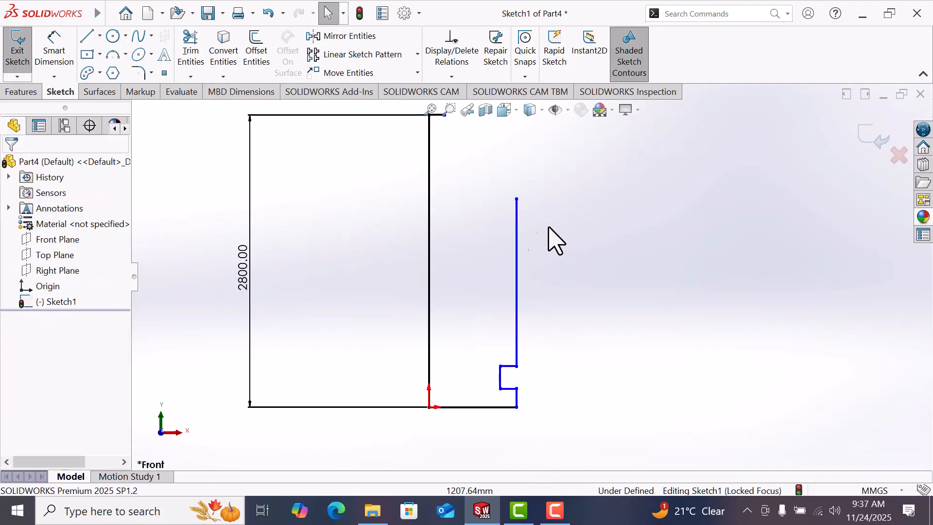
- Dimension the horizontal base line at the origin and set its length to 235 mm
left_click(62, 56)
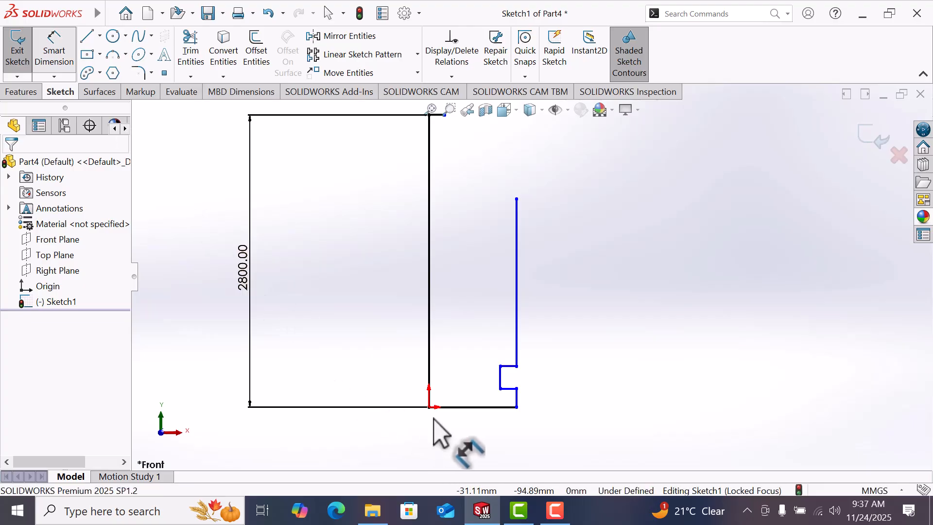
left_click(469, 410)
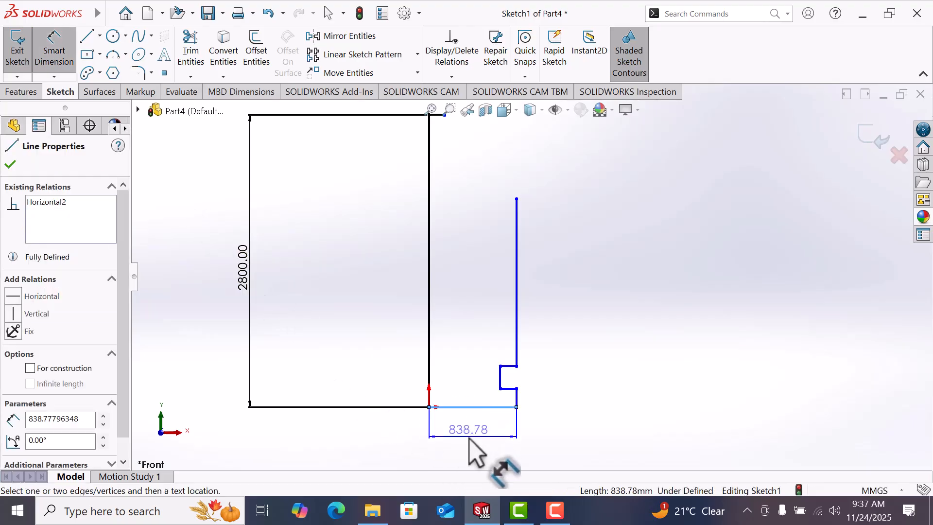
left_click(469, 438)
type("2")
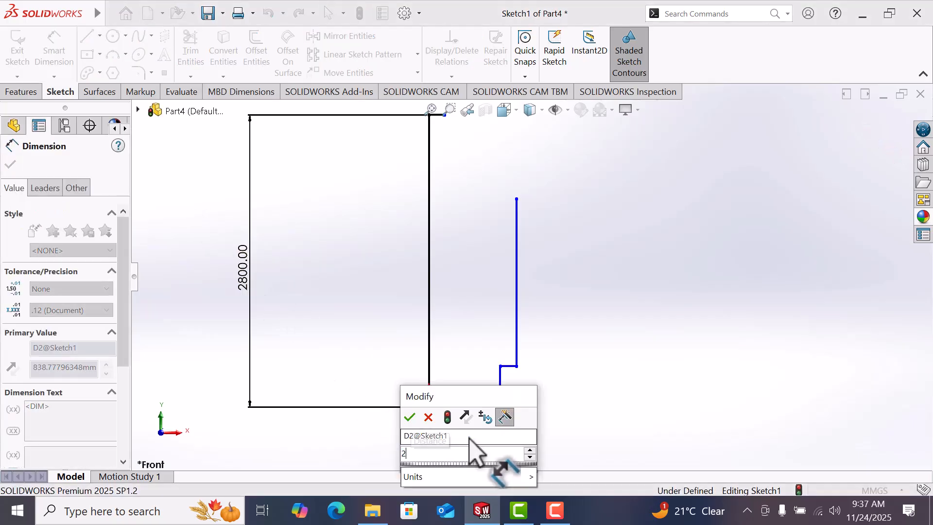
type("35")
key("Return")
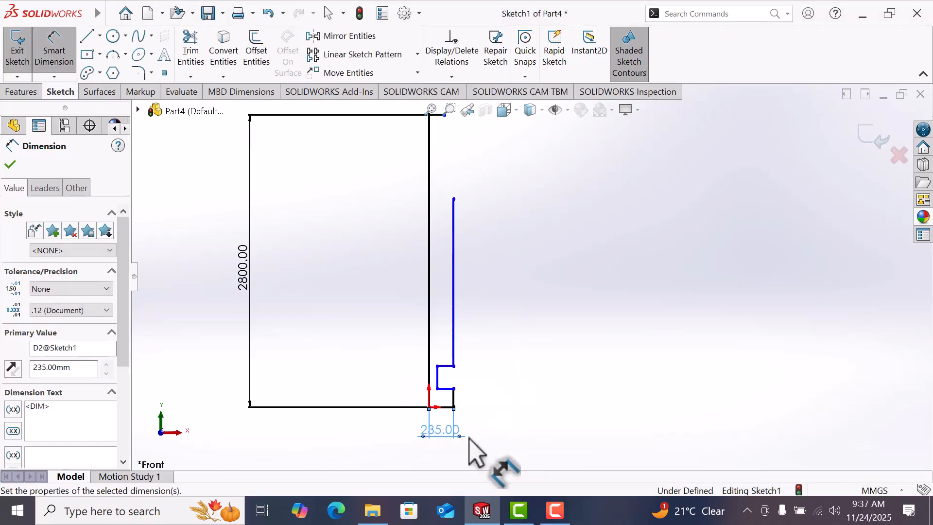
left_click(301, 329)
- Dimension the short vertical riser at the outer end of the base line and set it to 50 mm
scroll(466, 394, "down", 3)
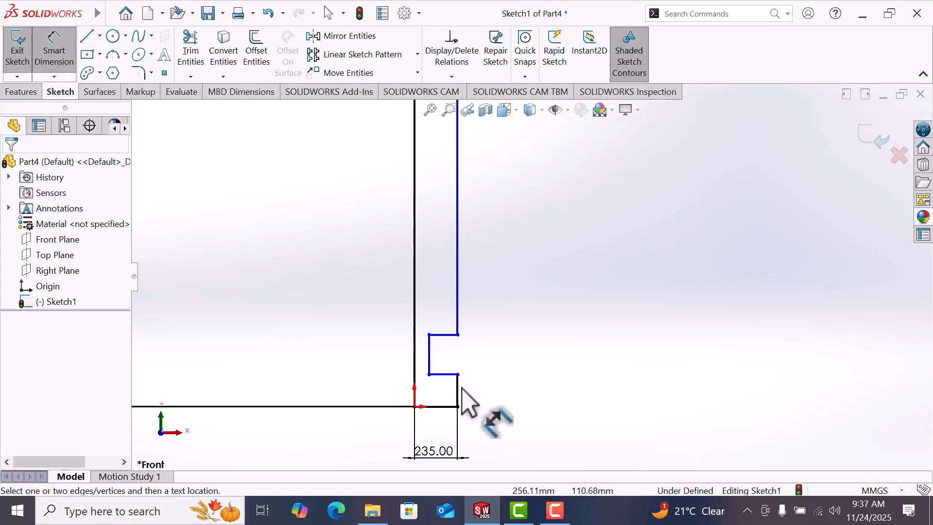
left_click(459, 393)
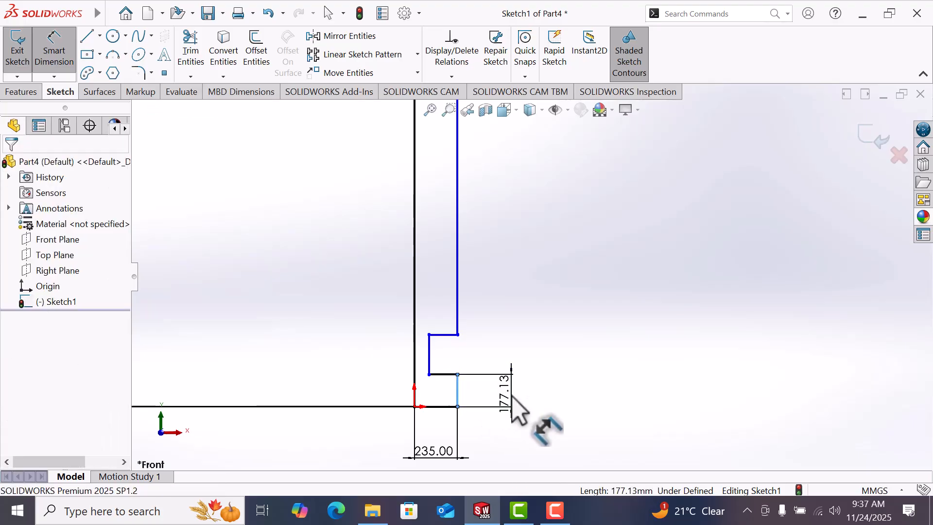
left_click(511, 398)
key("Return")
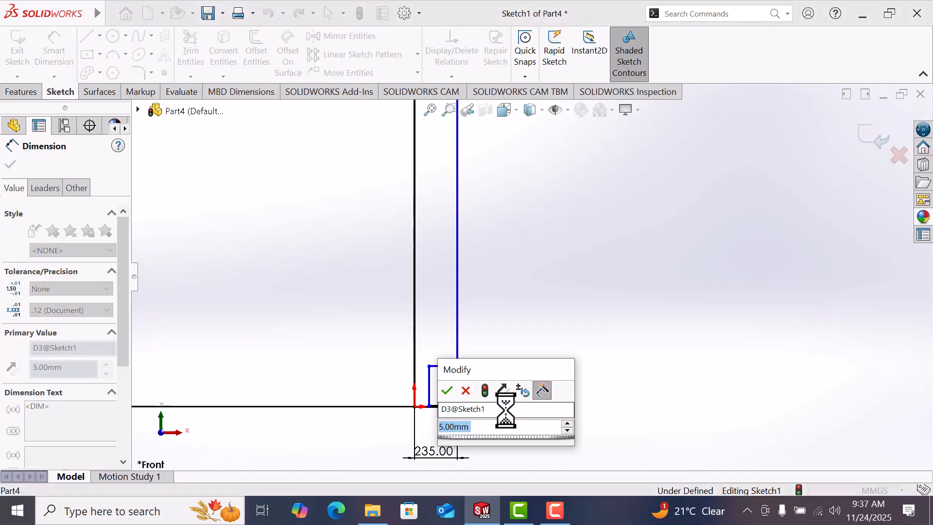
type("50")
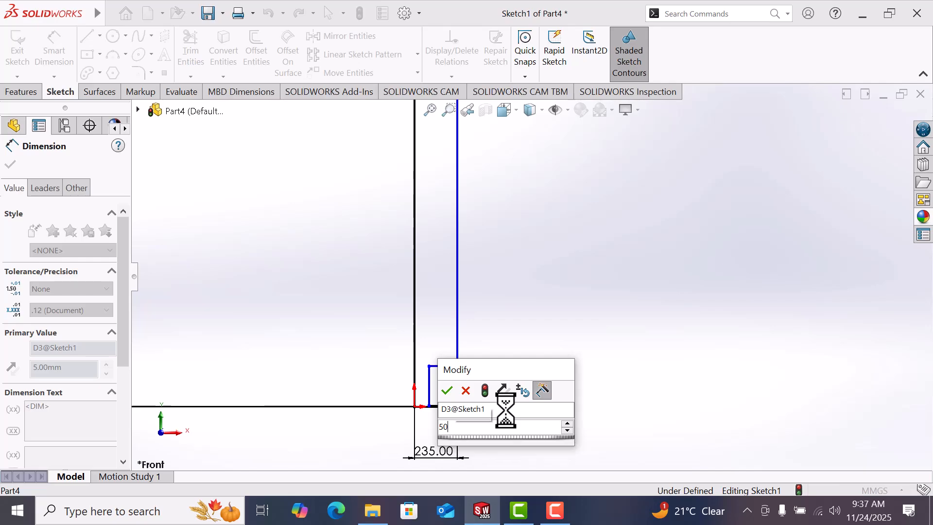
key("Return")
- Dimension the notch's lower horizontal edge and set the notch depth to 50 mm
scroll(452, 417, "down", 3)
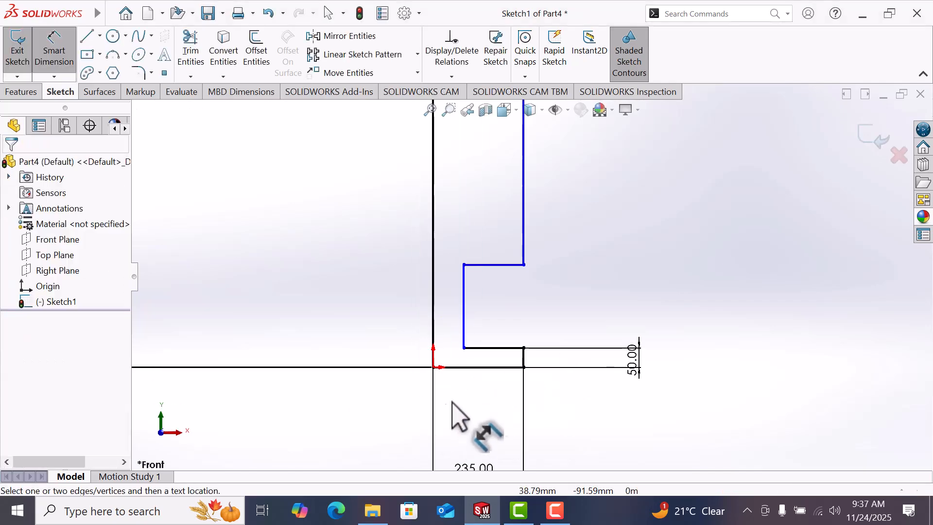
left_click(499, 351)
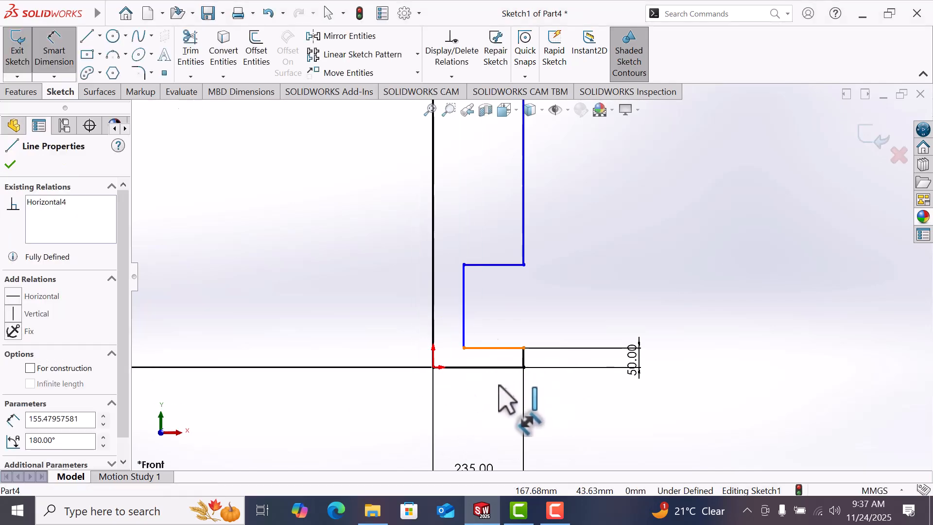
left_click(503, 401)
type("50")
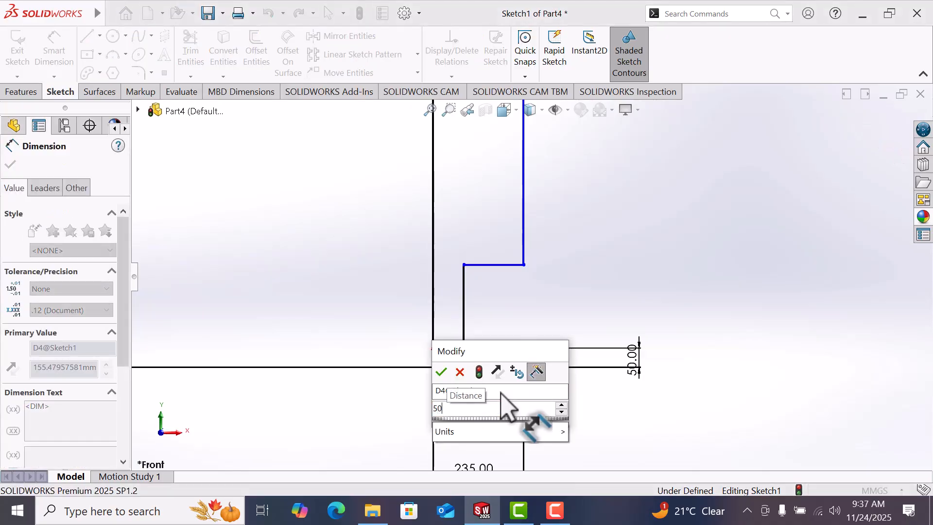
key("Return")
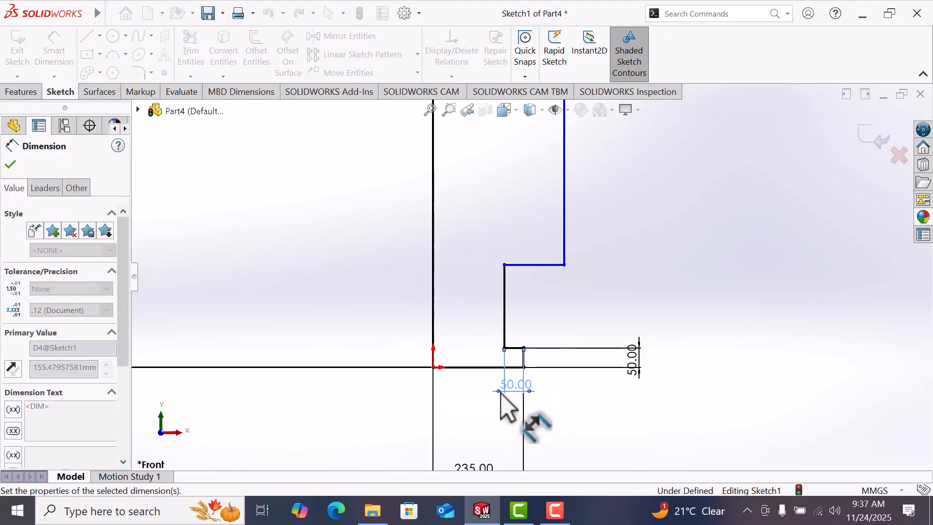
- Dimension the notch height from its upper horizontal edge to the lower outer corner and set it to 50 mm
left_click(534, 266)
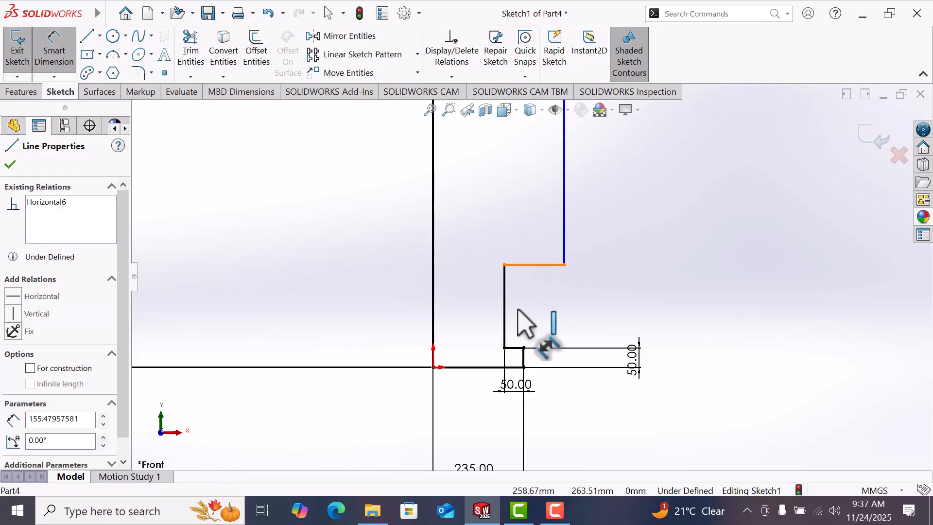
left_click(524, 348)
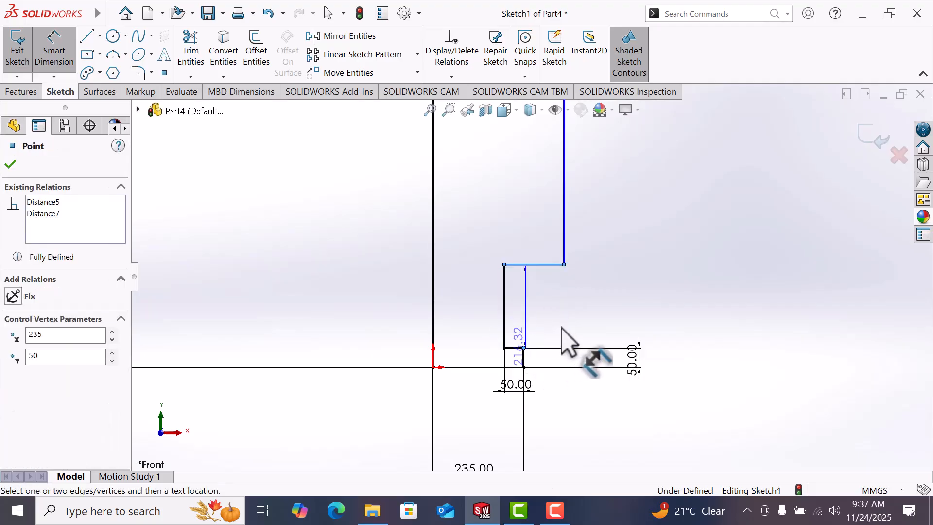
left_click(562, 326)
type("50")
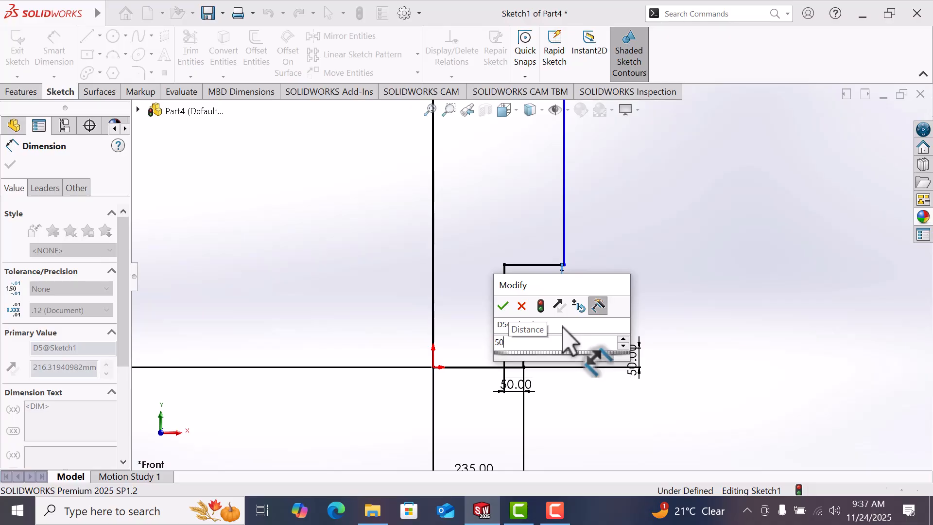
key("Return")
right_click(615, 296)
left_click(644, 334)
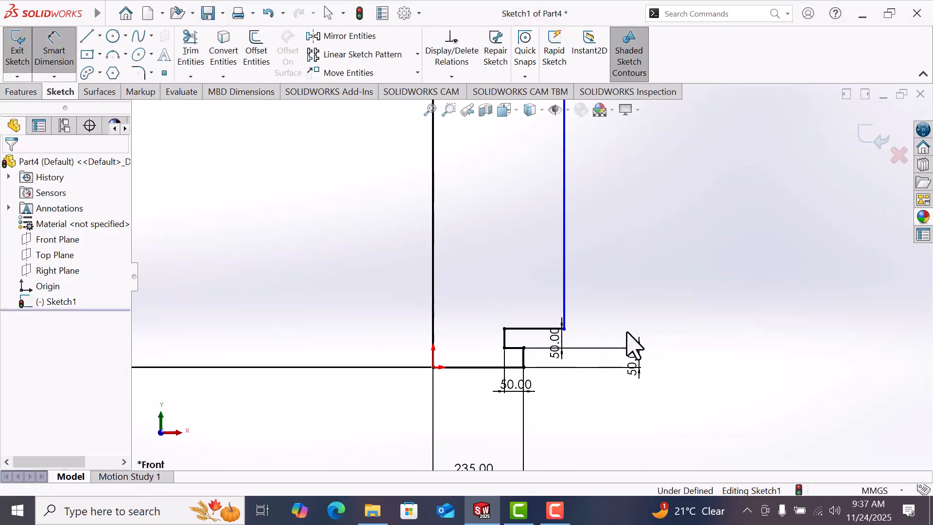
- Add a Vertical relation between the notch's upper and lower outer corner points
left_click(564, 329)
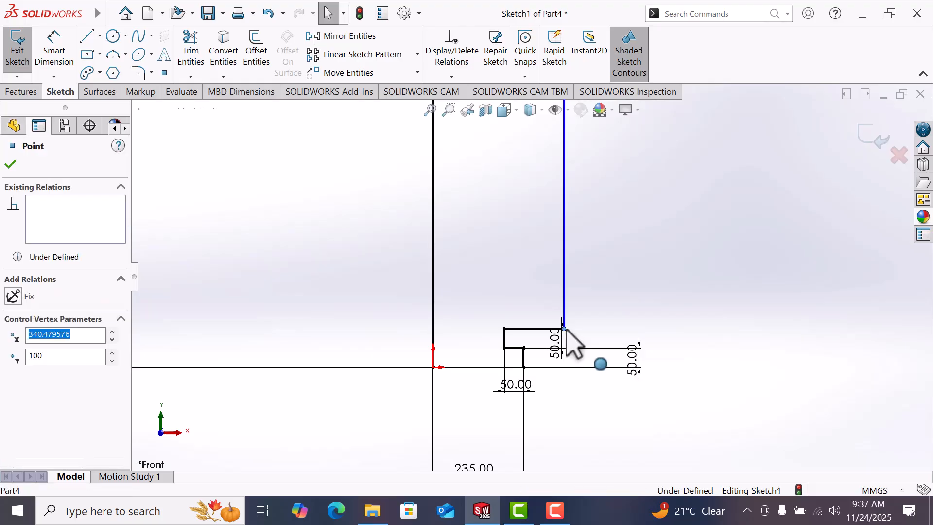
left_click(524, 348, "ctrl")
left_click(19, 372)
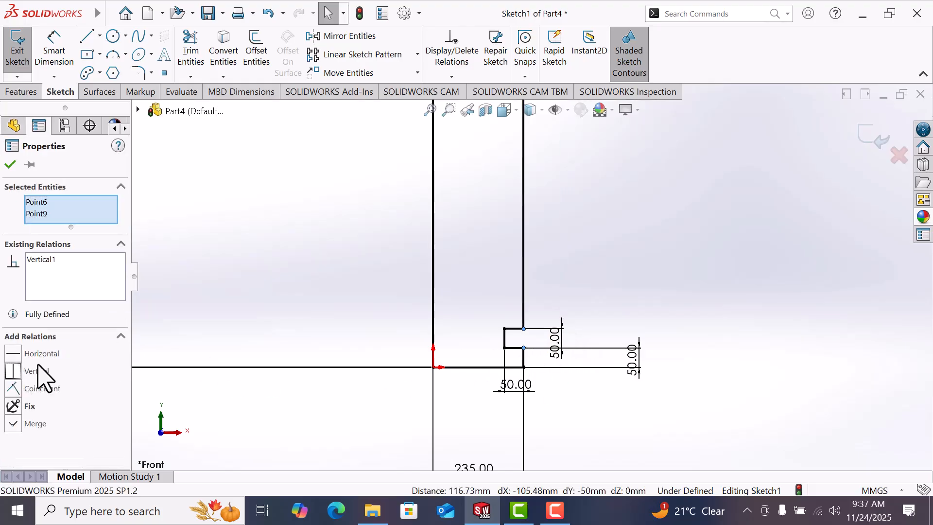
left_click(583, 257)
- Dimension the vertical line above the notch and set its length to 1500 mm
scroll(586, 257, "up", 5)
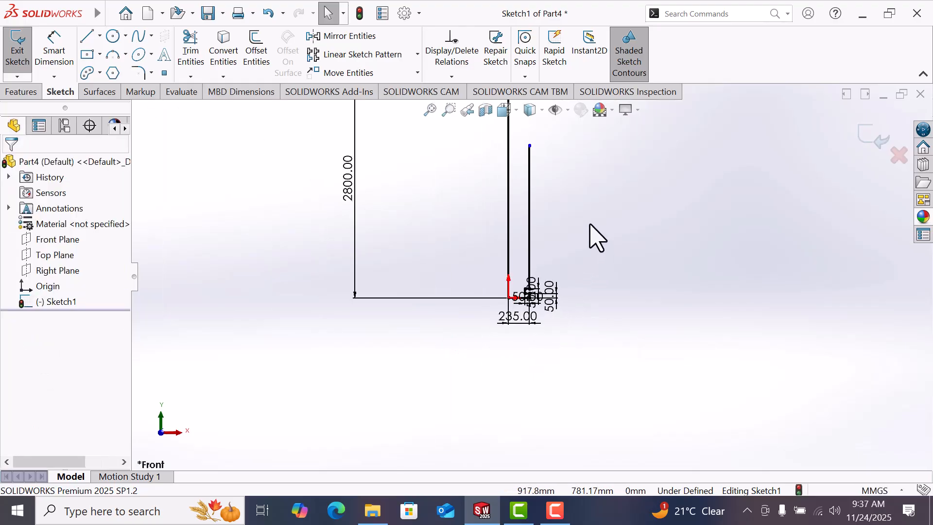
scroll(546, 202, "down", 4)
right_click_drag(556, 325, 551, 221)
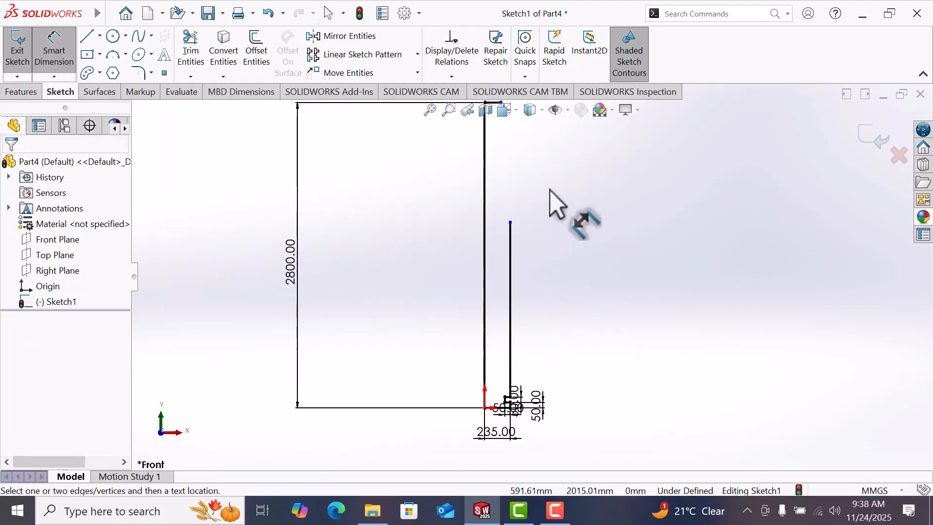
left_click(514, 257)
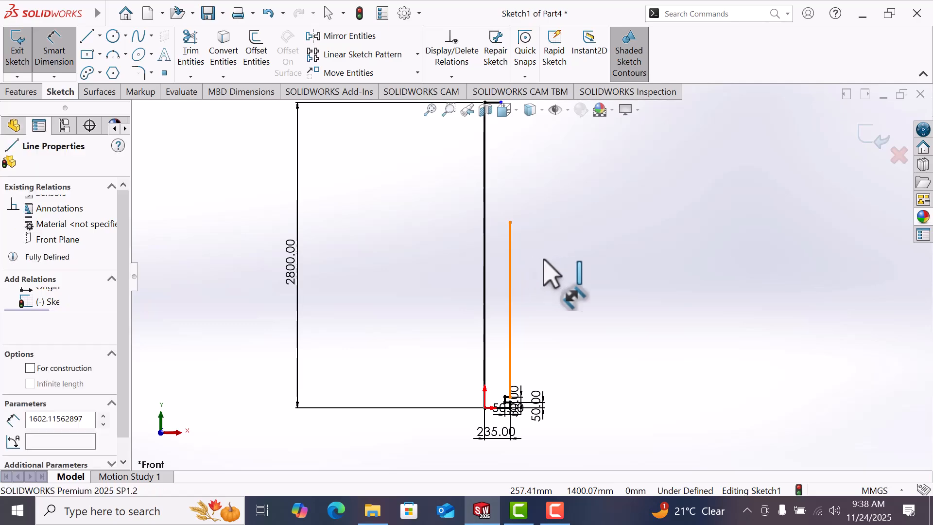
left_click(578, 261)
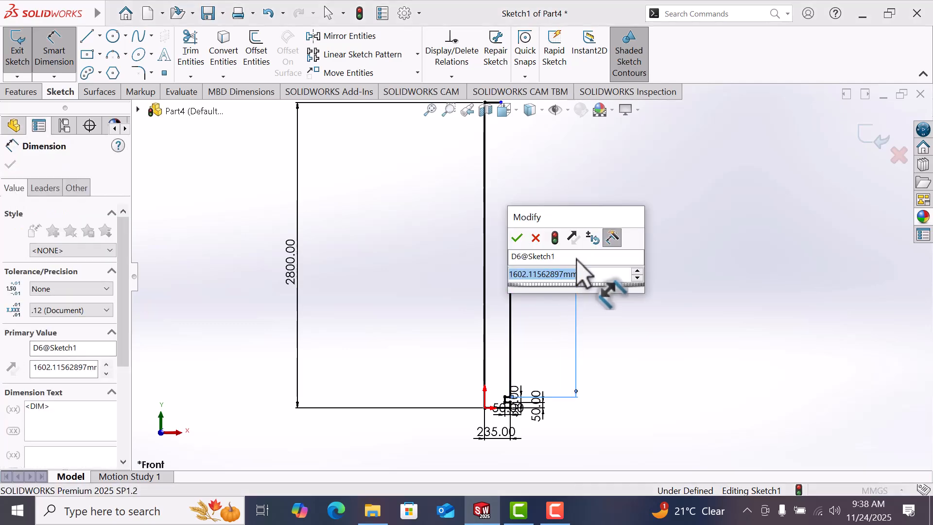
type("15")
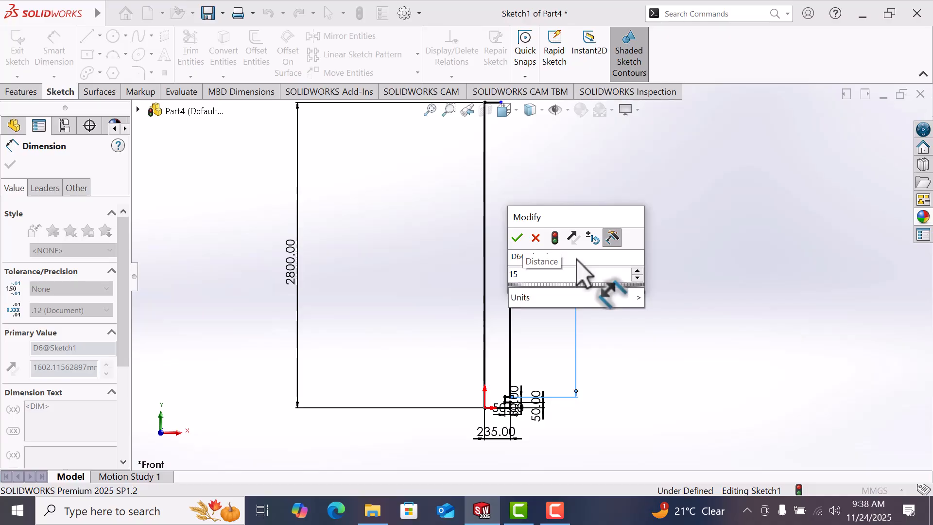
type("00")
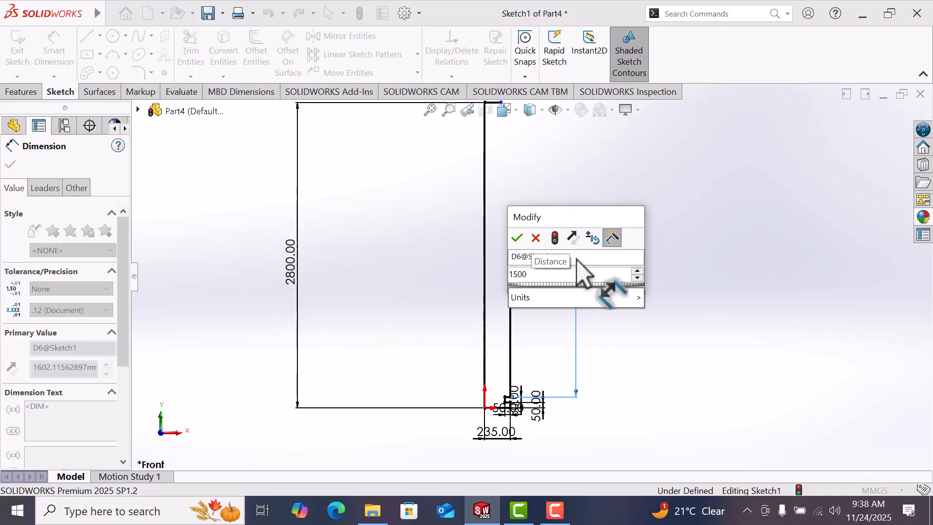
key("Return")
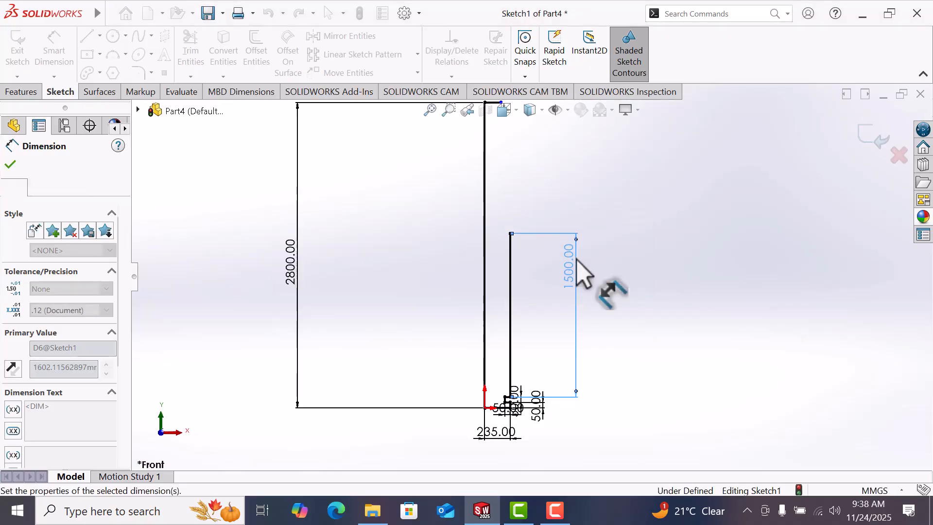
- Sketch a slanted line from the top end of the 1500 mm line up and inward to about 1837 mm above the base
key("f")
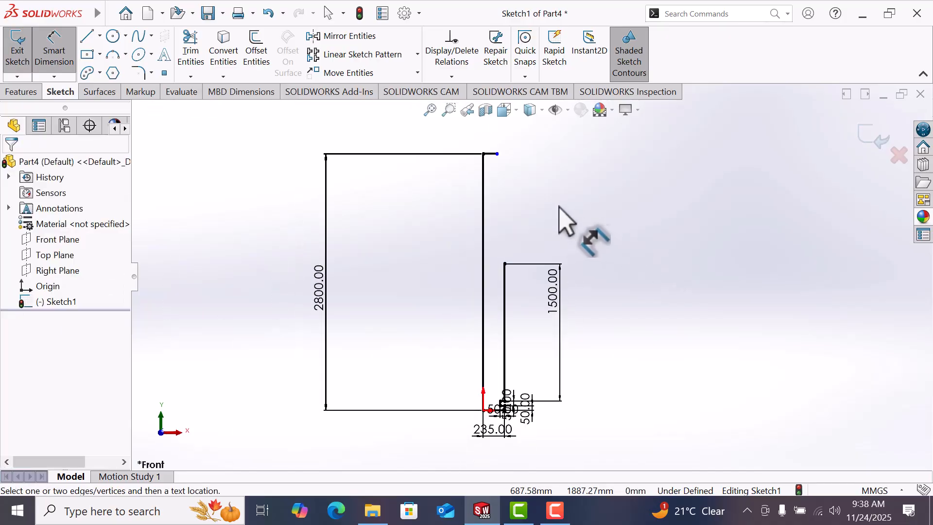
scroll(524, 275, "up", 3)
scroll(524, 288, "down", 3)
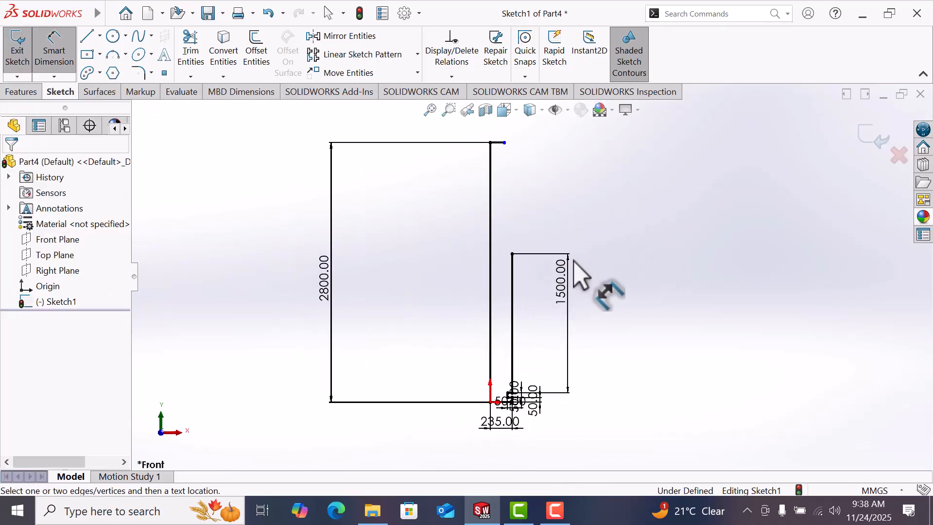
key("l")
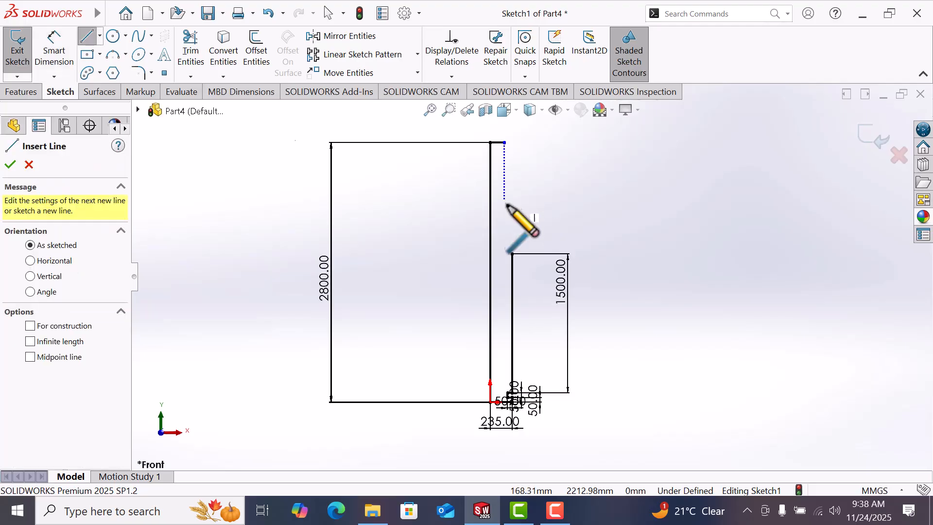
scroll(512, 212, "down", 3)
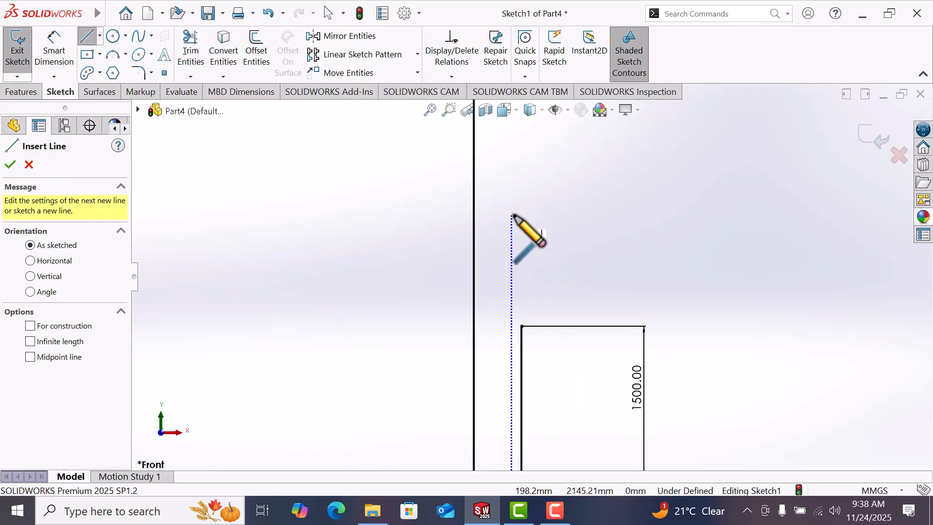
left_click(523, 326)
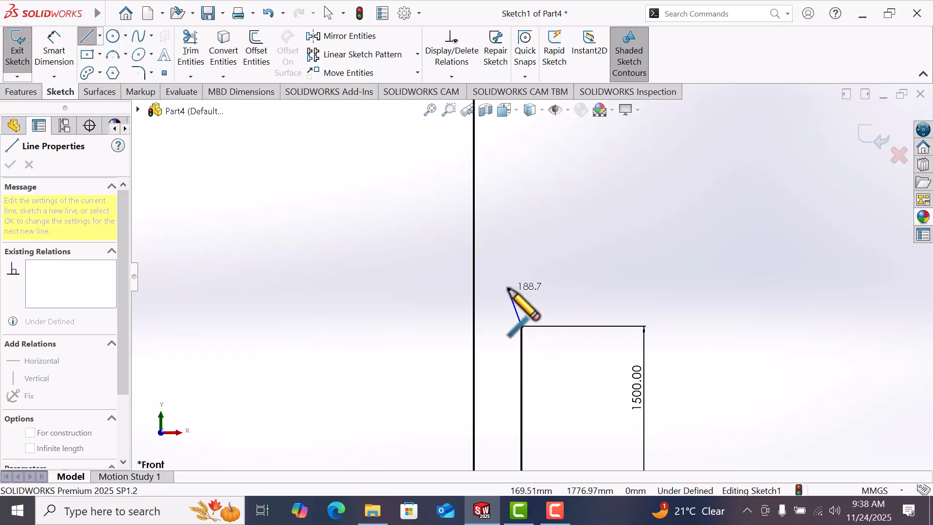
left_click(504, 278)
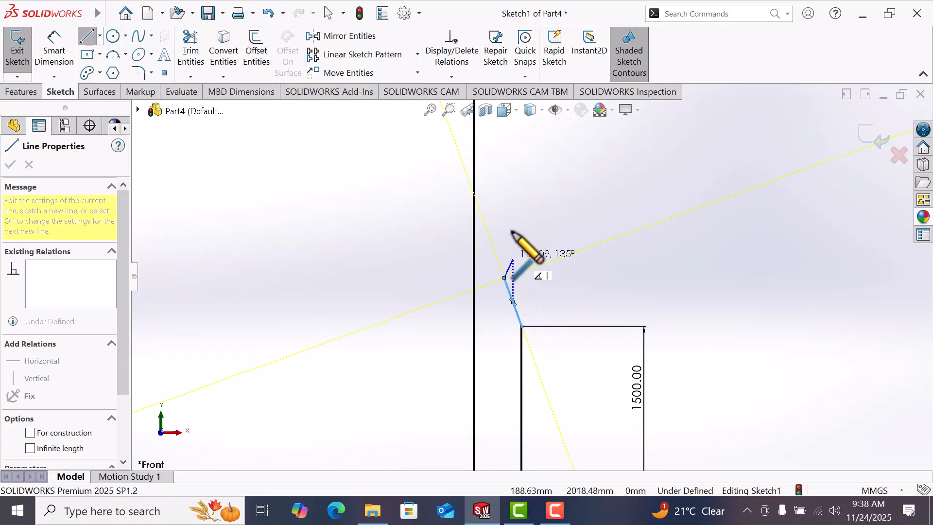
- Continue the chain with a vertical line upward and a short horizontal line toward the long vertical edge, and end it there
double_click(504, 185)
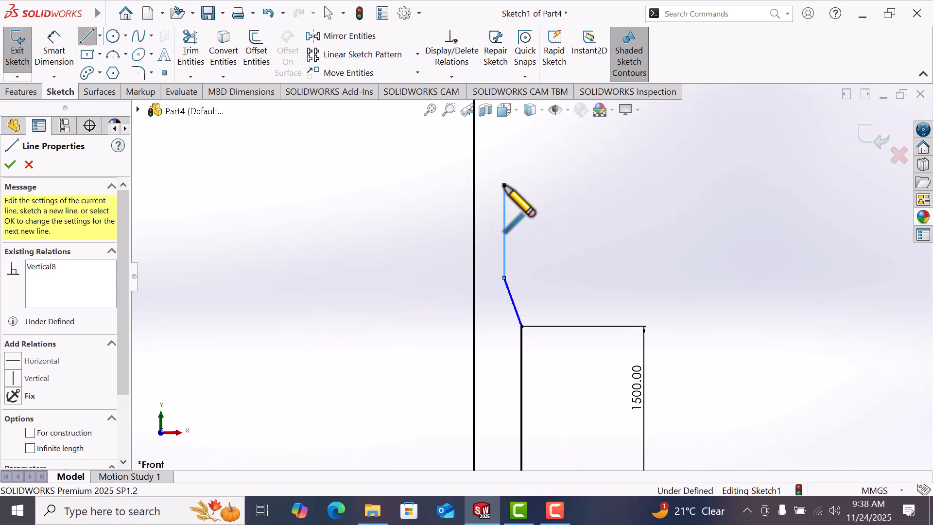
left_click(502, 185)
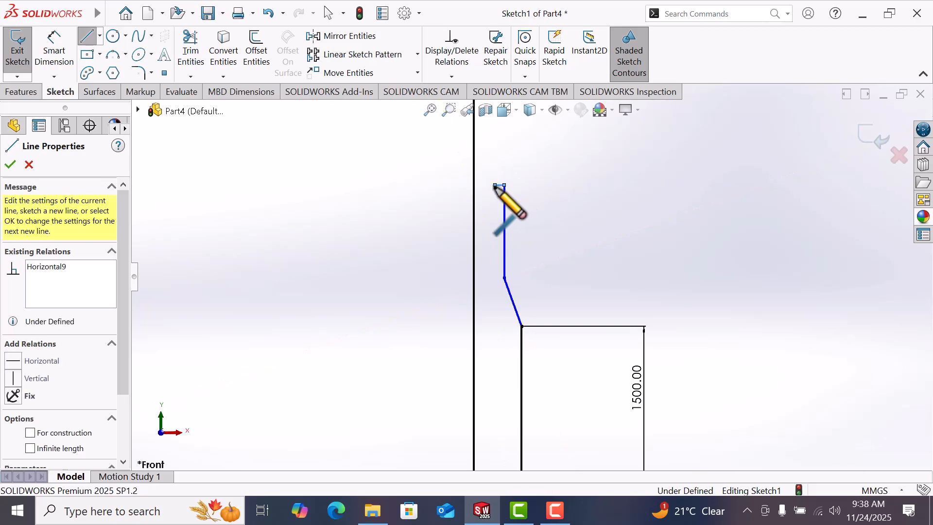
scroll(501, 194, "up", 3)
scroll(520, 193, "down", 2)
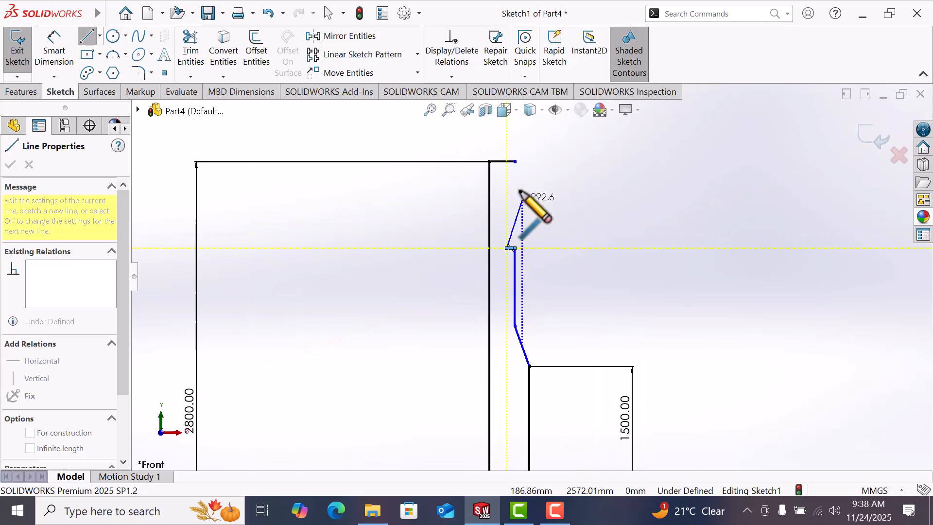
right_click(537, 188)
left_click(588, 203)
- Dimension the height of the slanted line's upper end point from the base line and set it to 1645 mm
scroll(583, 350, "up", 2)
scroll(579, 327, "down", 2)
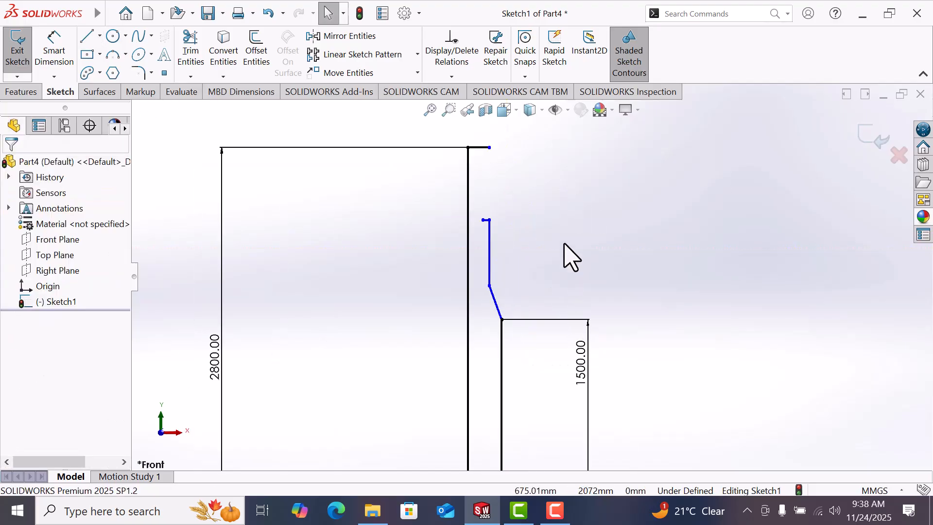
right_click_drag(564, 263, 562, 184)
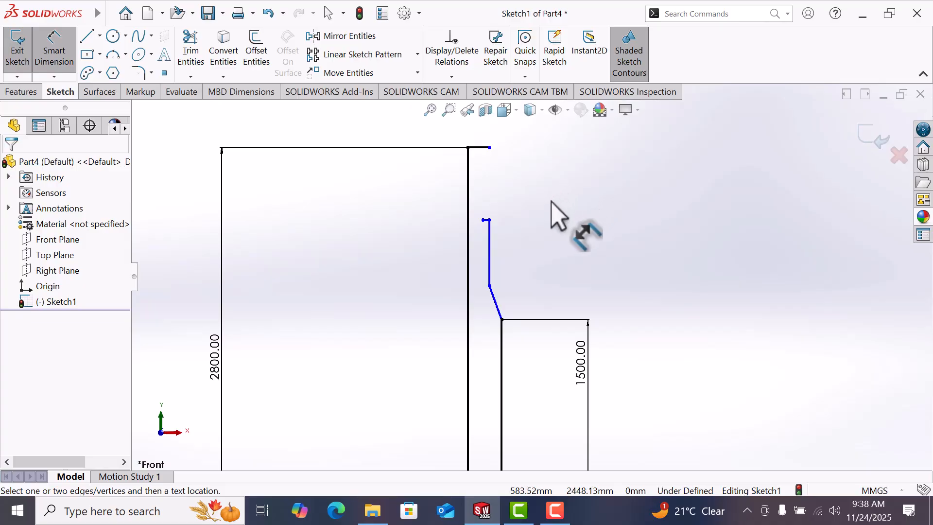
left_click(490, 287)
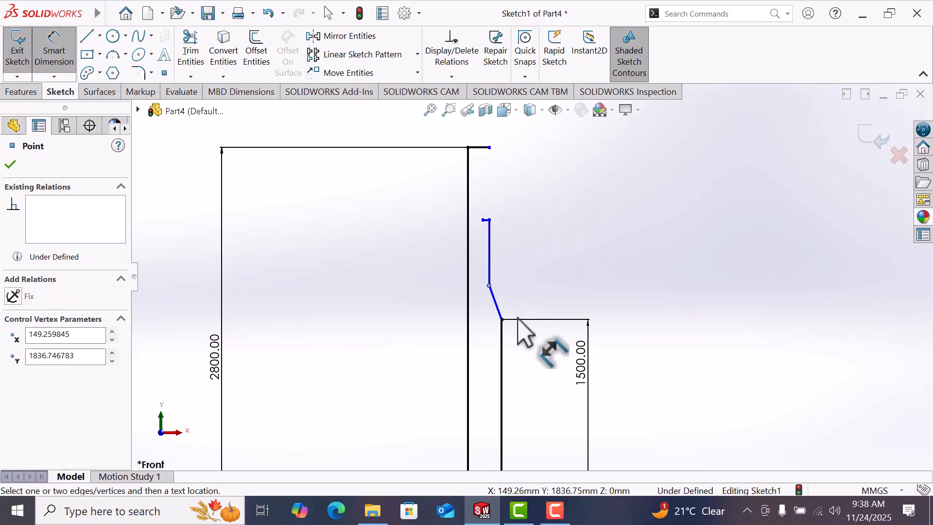
scroll(521, 333, "up", 2)
scroll(531, 359, "down", 4)
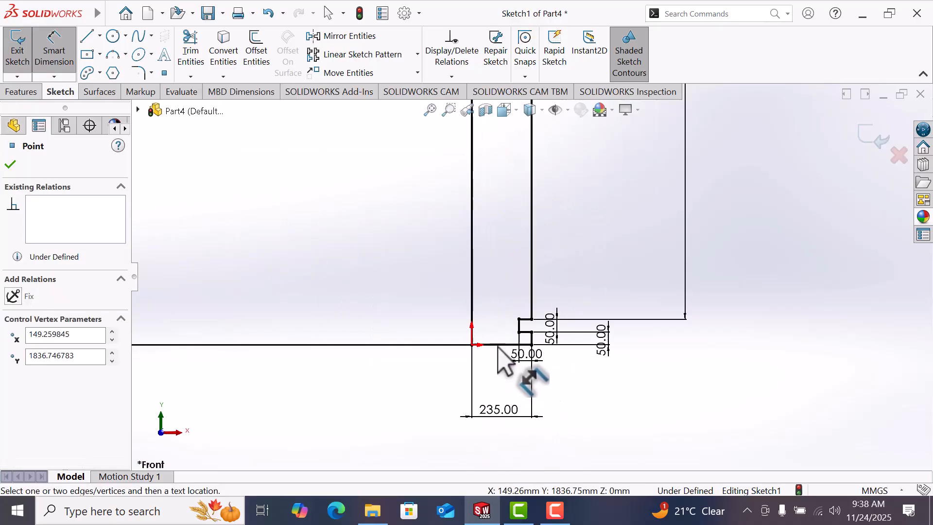
left_click(498, 345)
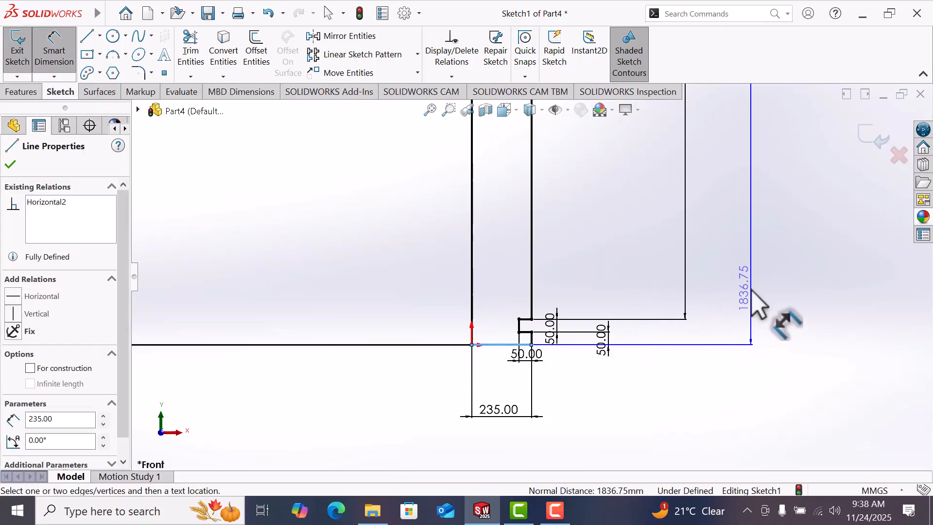
left_click(752, 298)
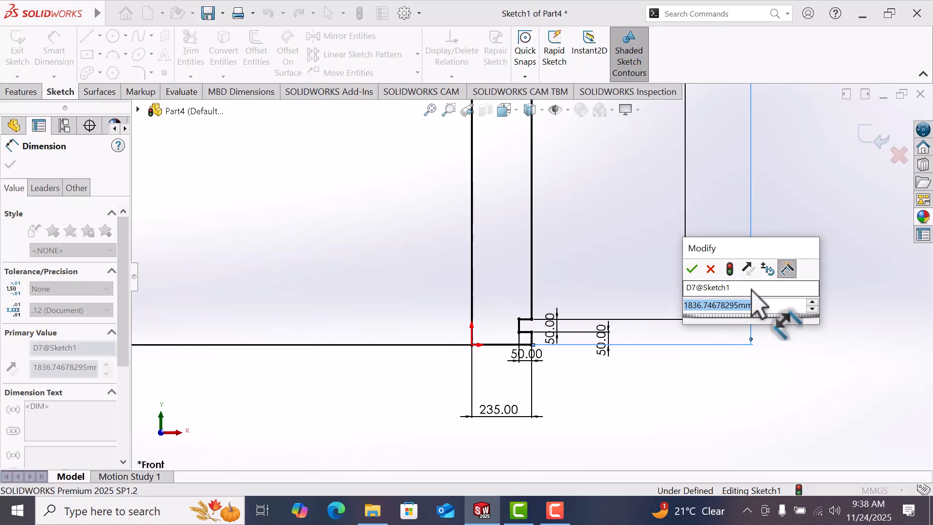
type("1645")
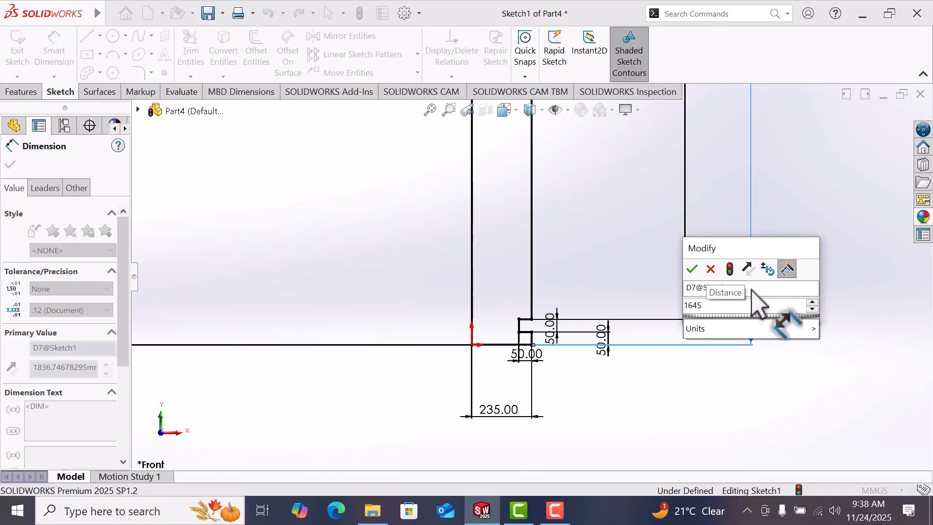
key("Return")
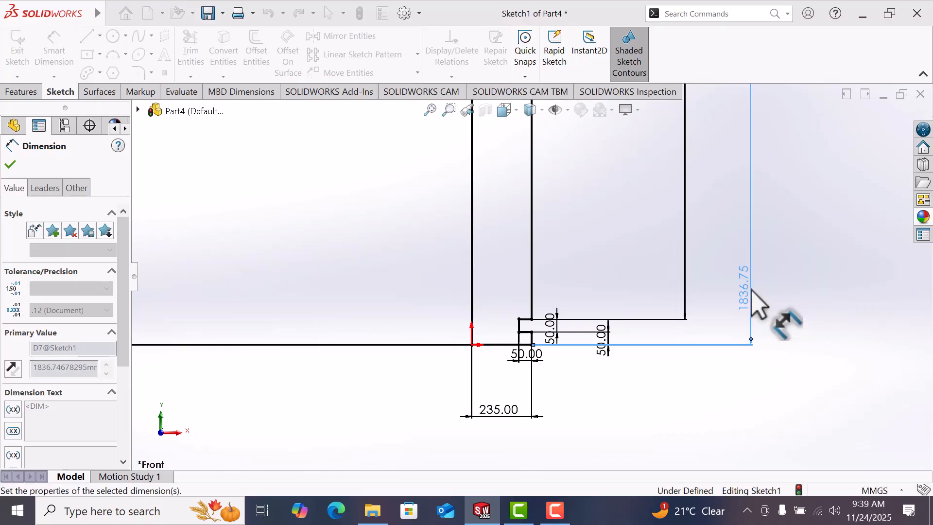
- Set the height dimension between the slanted line's upper end and the base line to 1650 mm
scroll(642, 211, "up", 6)
scroll(515, 138, "down", 6)
scroll(575, 203, "up", 4)
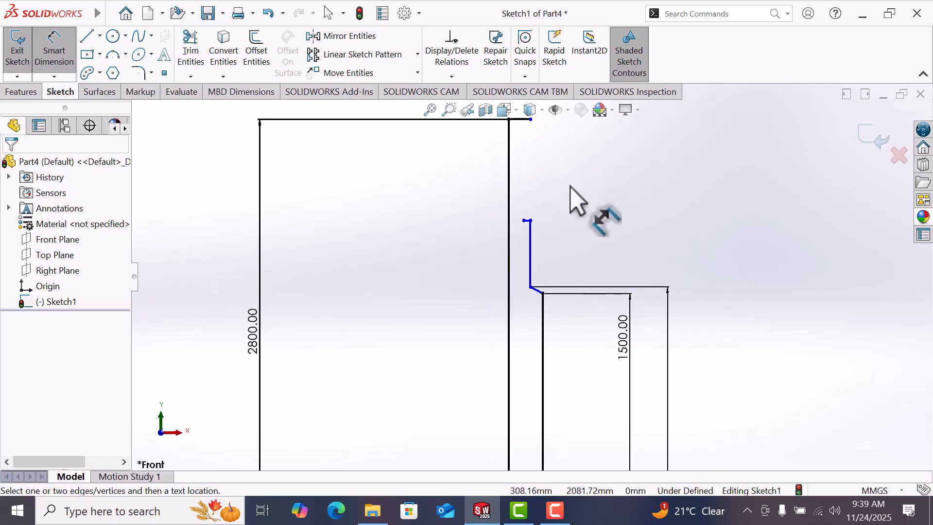
scroll(613, 423, "down", 2)
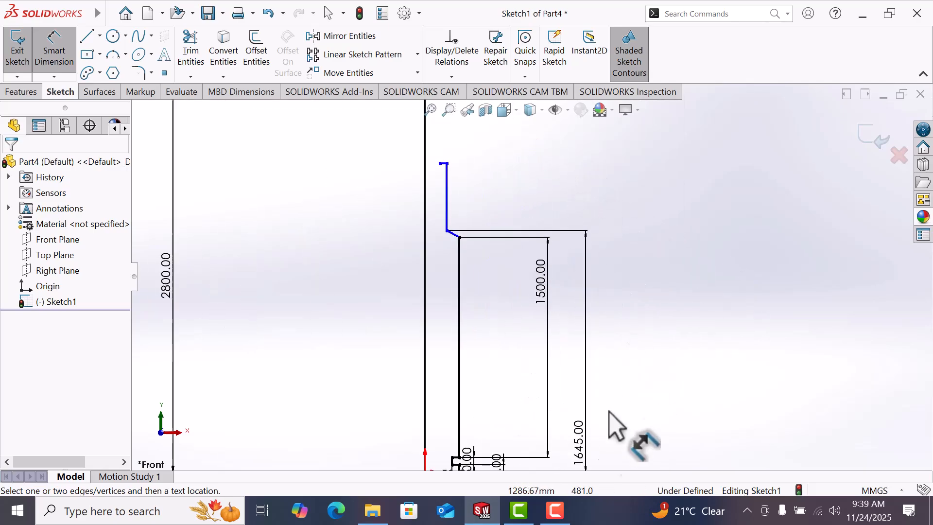
left_click(588, 461)
double_click(586, 446)
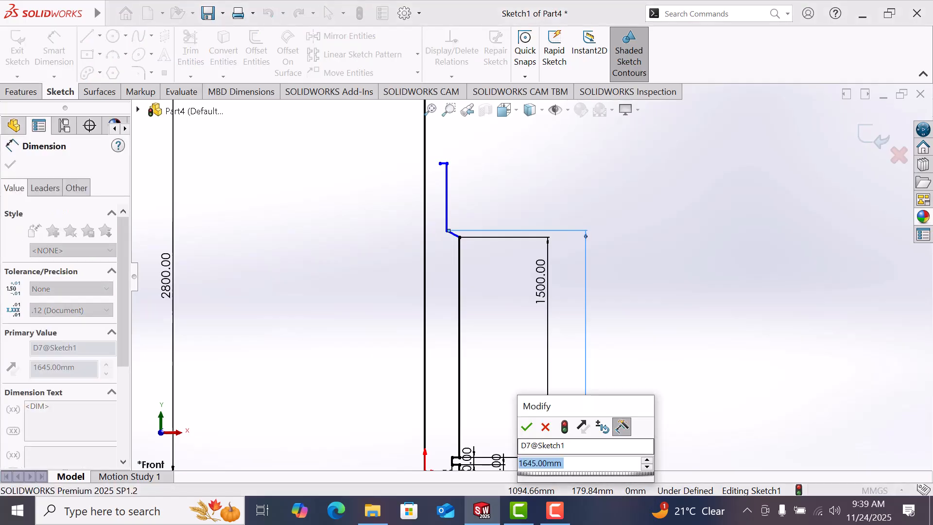
type("1650")
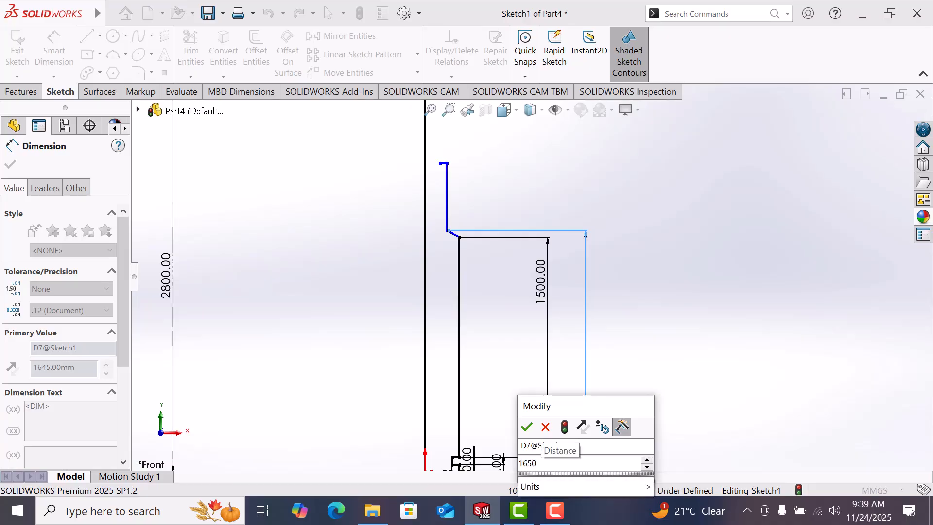
key("Return")
- Dimension the angle between the slanted line and the vertical line below it and set it to 30°
scroll(500, 238, "down", 5)
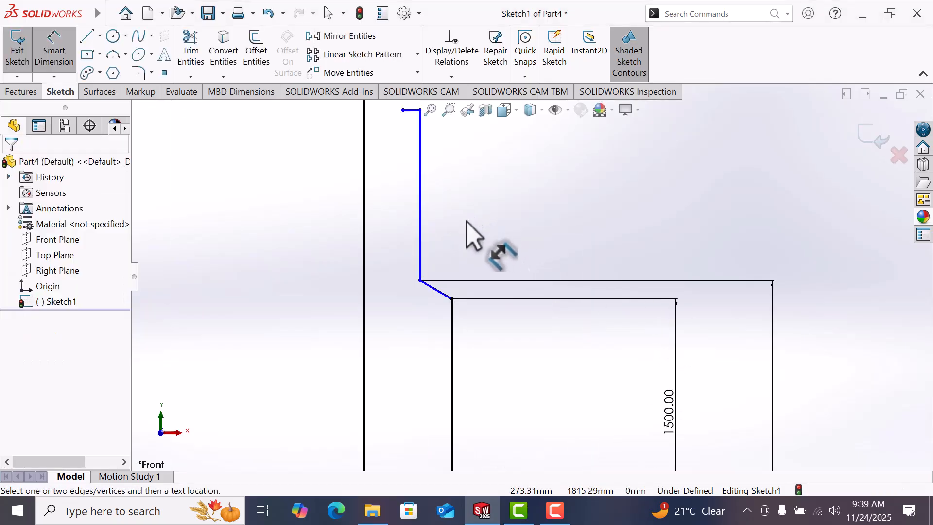
left_click(453, 364)
left_click(445, 335)
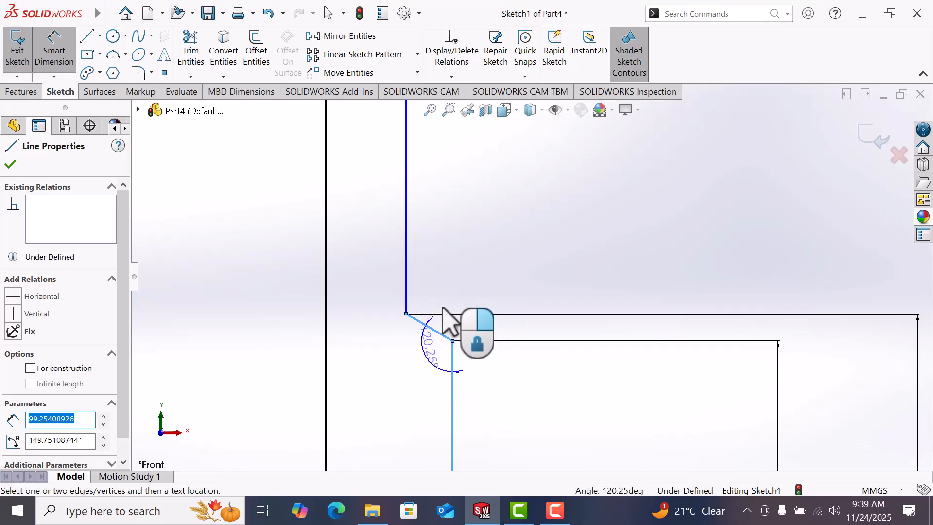
left_click(445, 275)
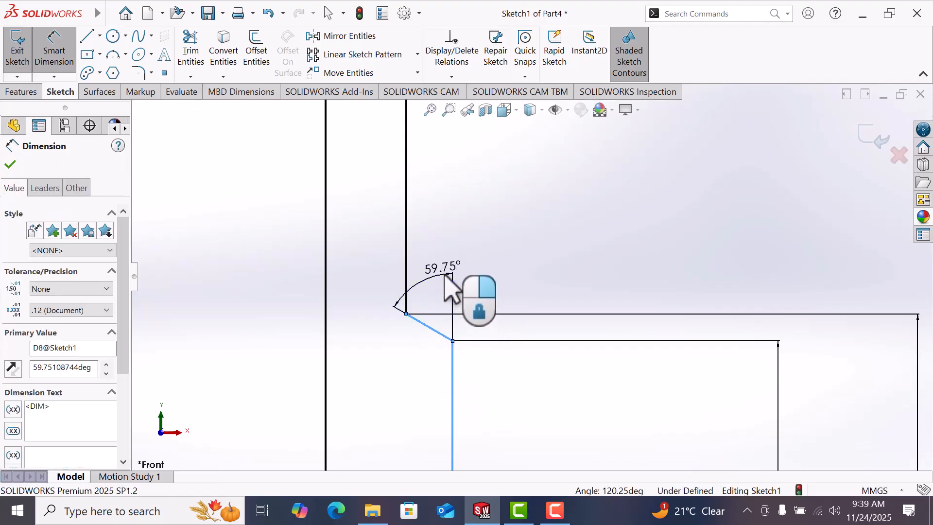
type("30")
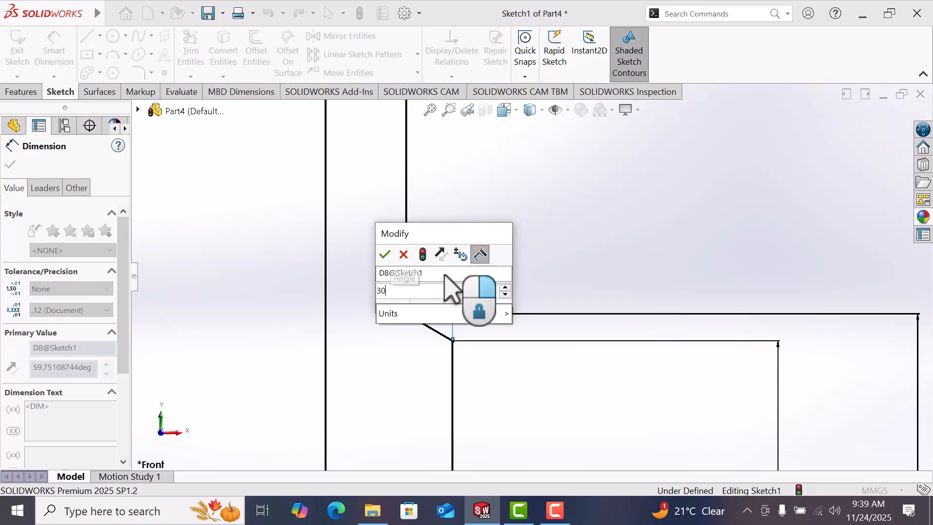
key("Return")
key("Escape")
- Dimension the height from the base line to the upper end of the vertical line above the slant and set it to 1920 mm
scroll(527, 275, "up", 3)
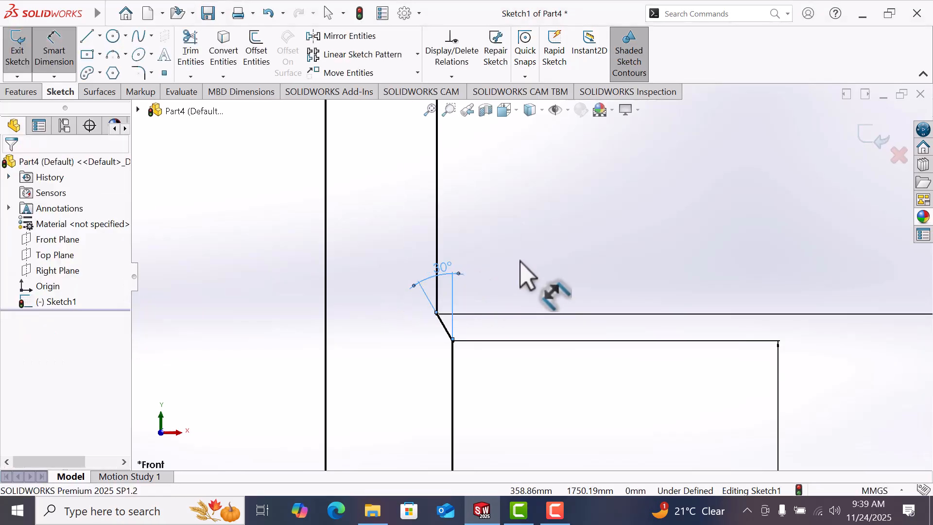
scroll(521, 272, "up", 3)
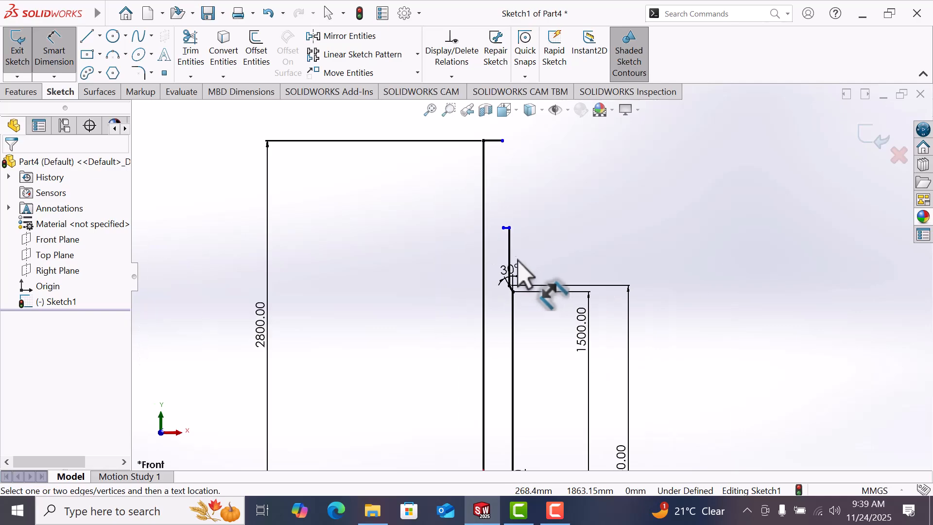
scroll(530, 262, "down", 2)
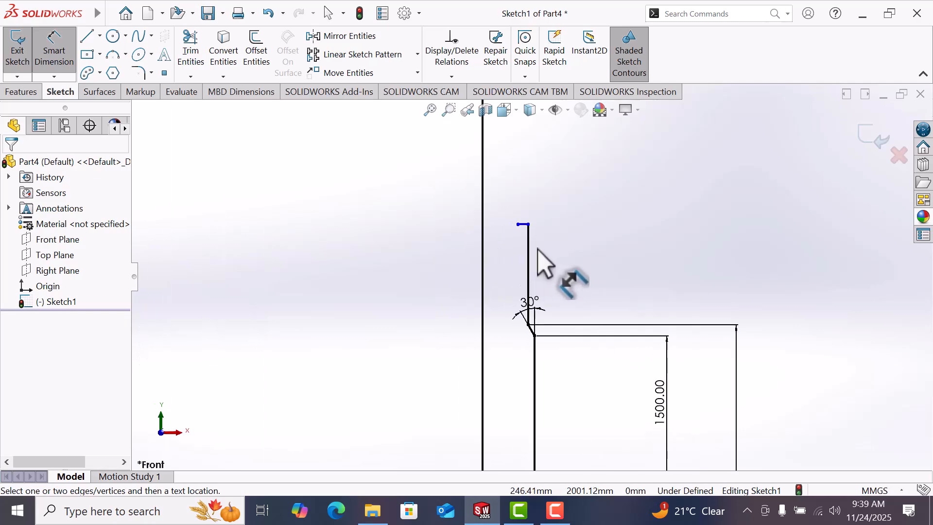
left_click(529, 225)
scroll(532, 279, "up", 3)
scroll(575, 294, "up", 4)
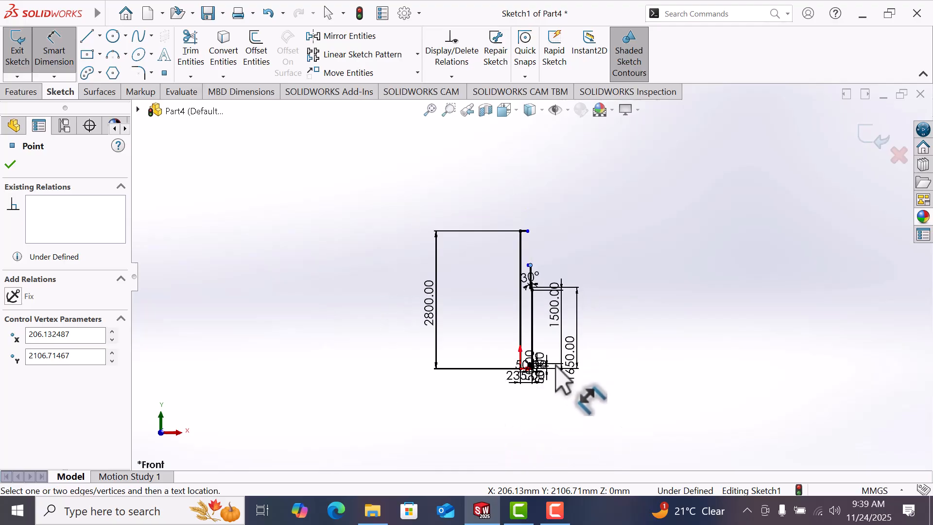
scroll(564, 374, "down", 3)
scroll(557, 373, "down", 1)
scroll(487, 362, "down", 2)
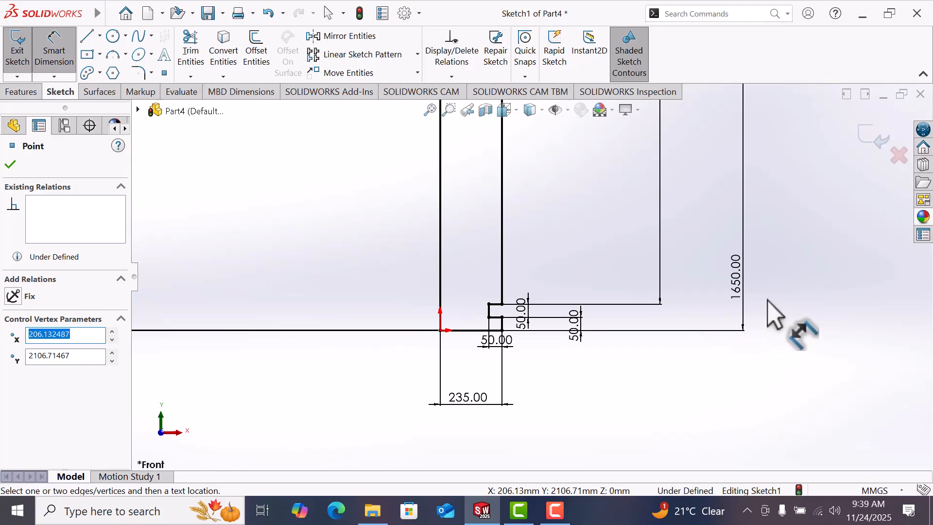
left_click(491, 331)
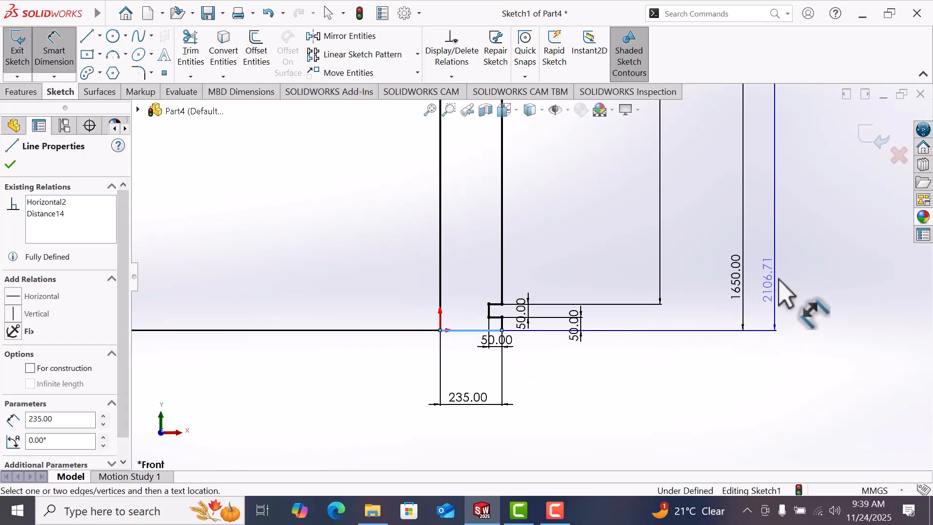
left_click(779, 287)
type("1")
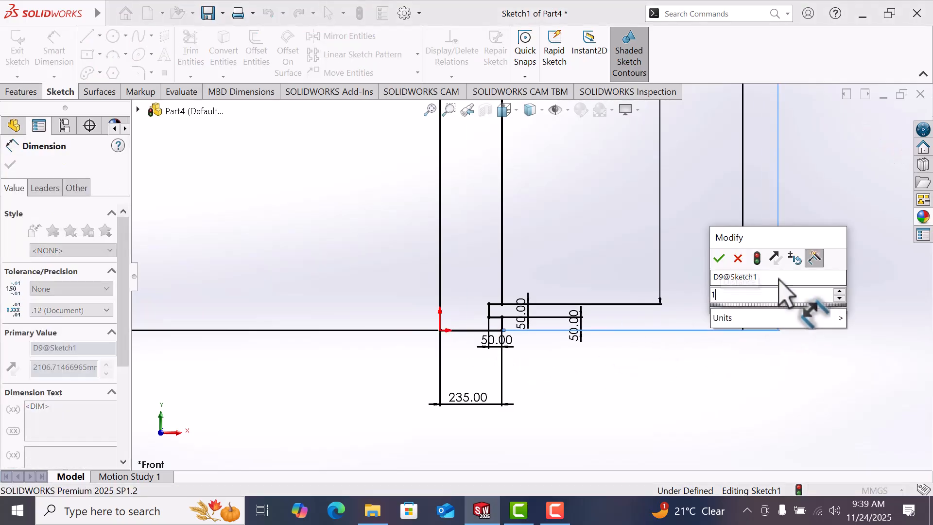
type("920")
key("Return")
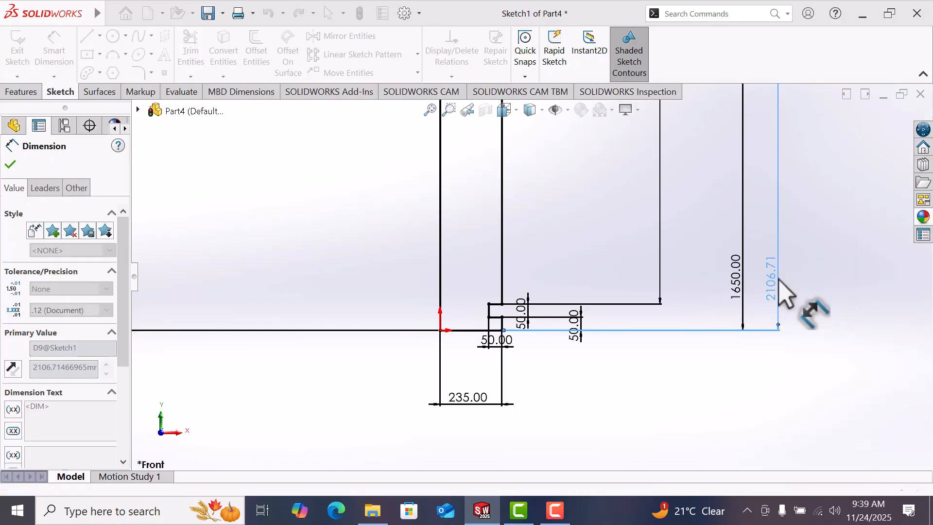
scroll(780, 280, "up", 6)
left_click(640, 201)
scroll(519, 126, "down", 7)
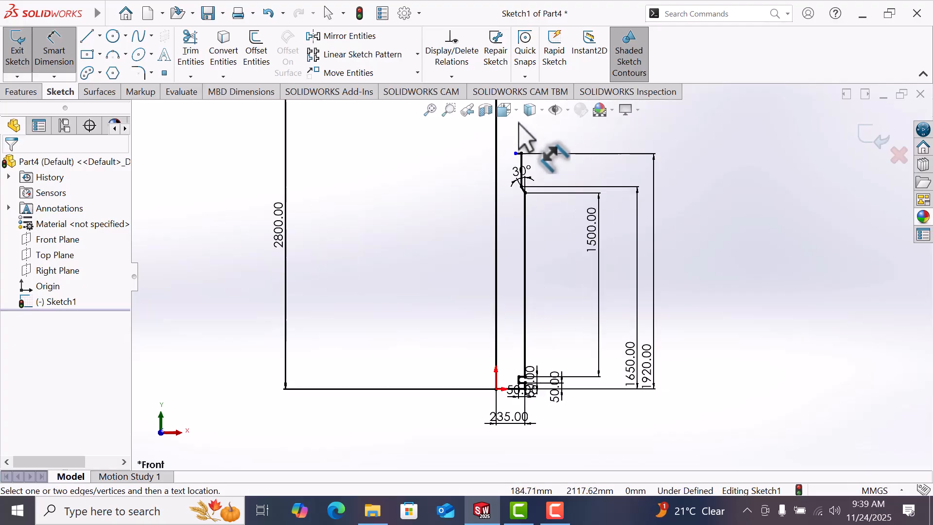
scroll(534, 163, "down", 4)
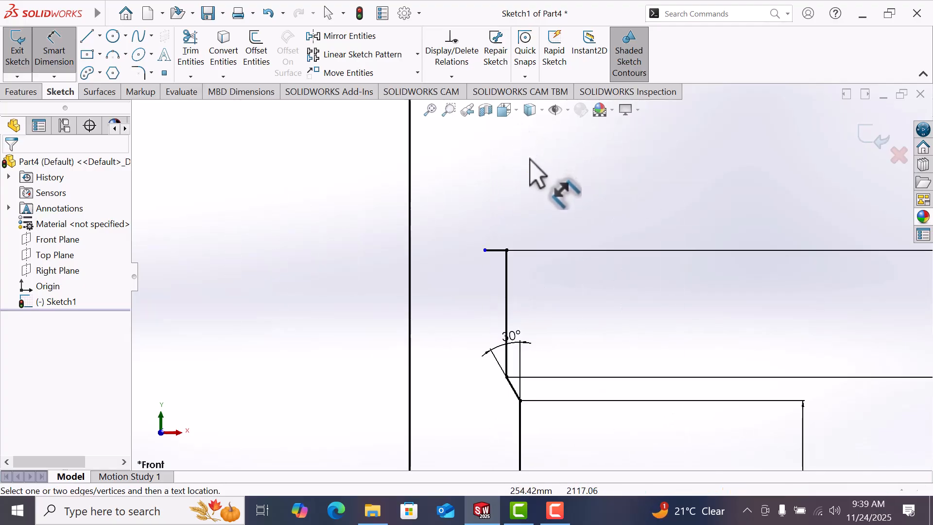
- Dimension the short horizontal line above the slant and set its length to 40 mm
left_click(495, 275)
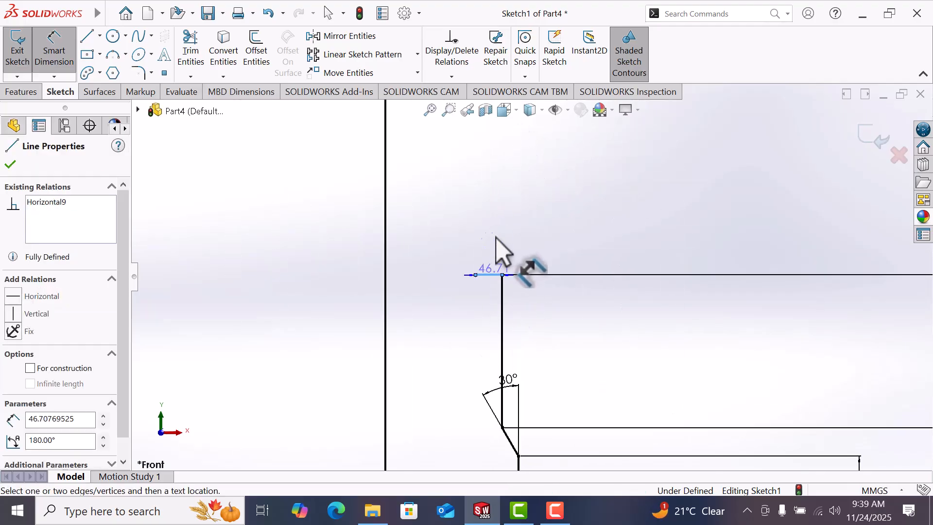
left_click(490, 223)
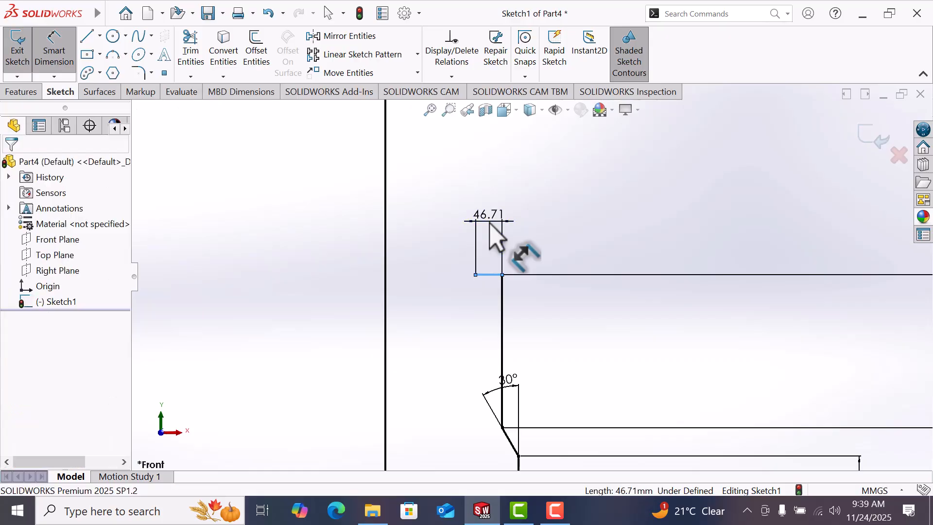
type("40")
key("Return")
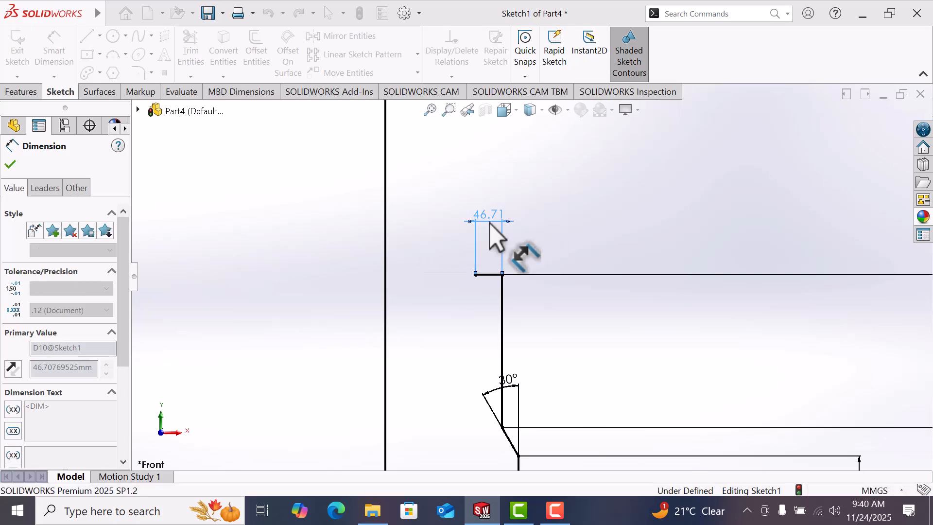
scroll(586, 223, "up", 2)
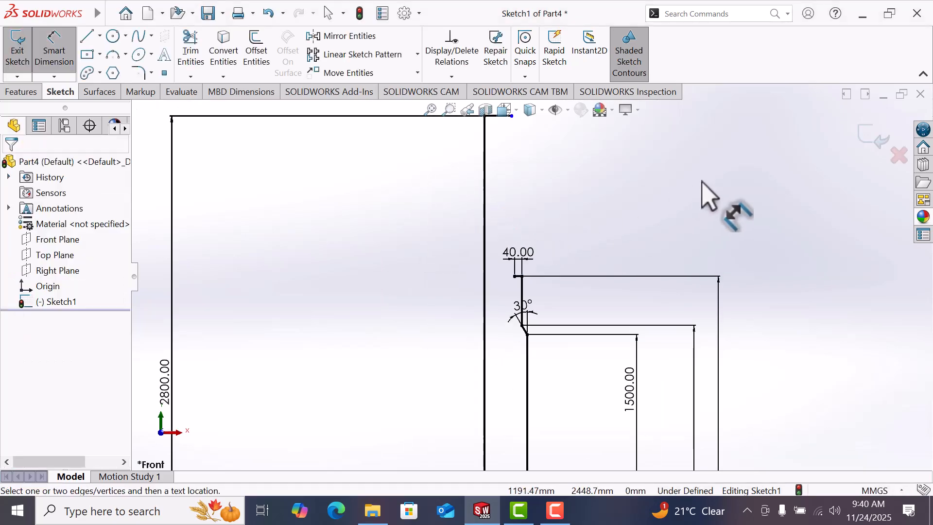
key("l")
scroll(538, 208, "down", 2)
right_click(537, 204)
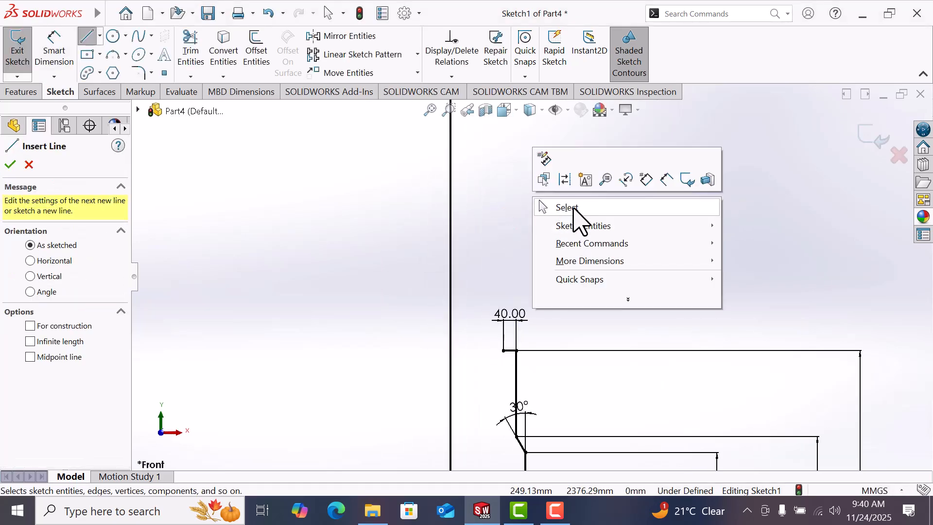
left_click(557, 207)
- Dimension the short horizontal line at the profile's upper end and set its length to 20 mm
scroll(573, 209, "up", 3)
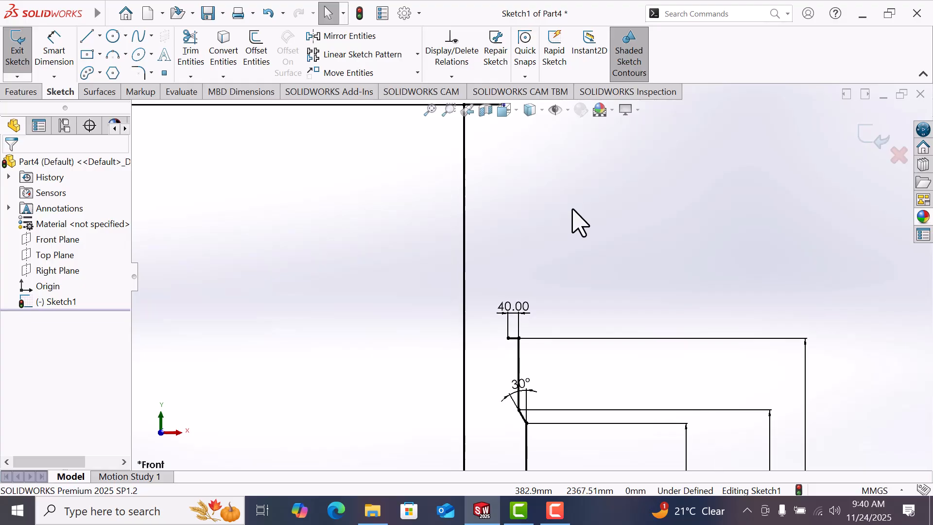
right_click_drag(572, 132, 566, 96)
left_click(501, 158)
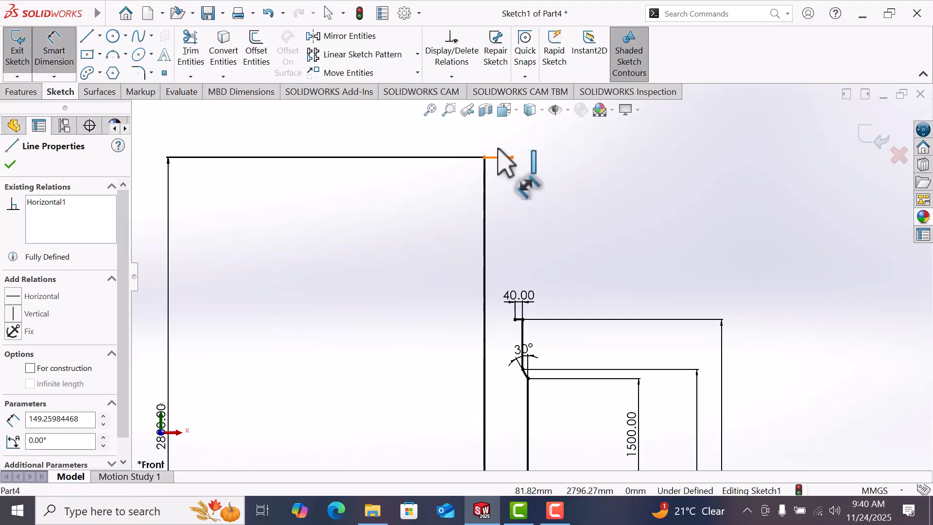
left_click(498, 148)
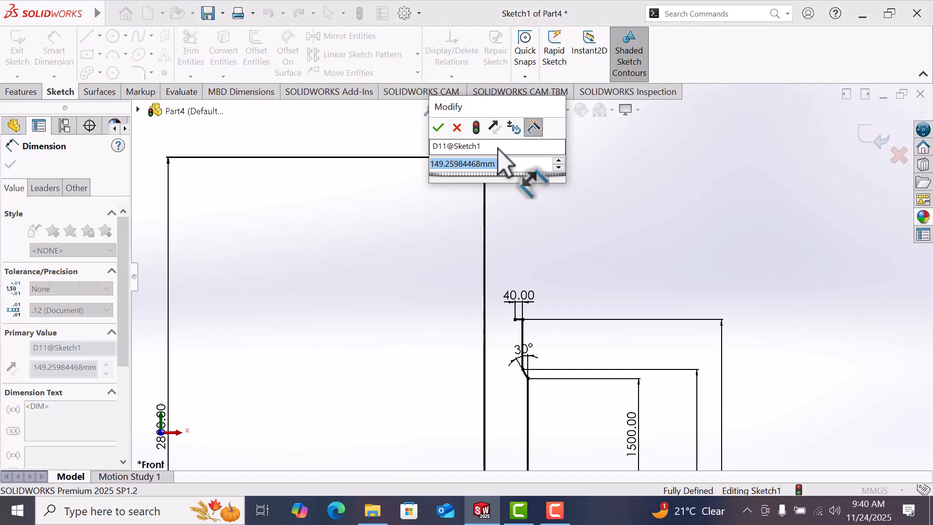
type("20")
key("Return")
right_click(562, 224)
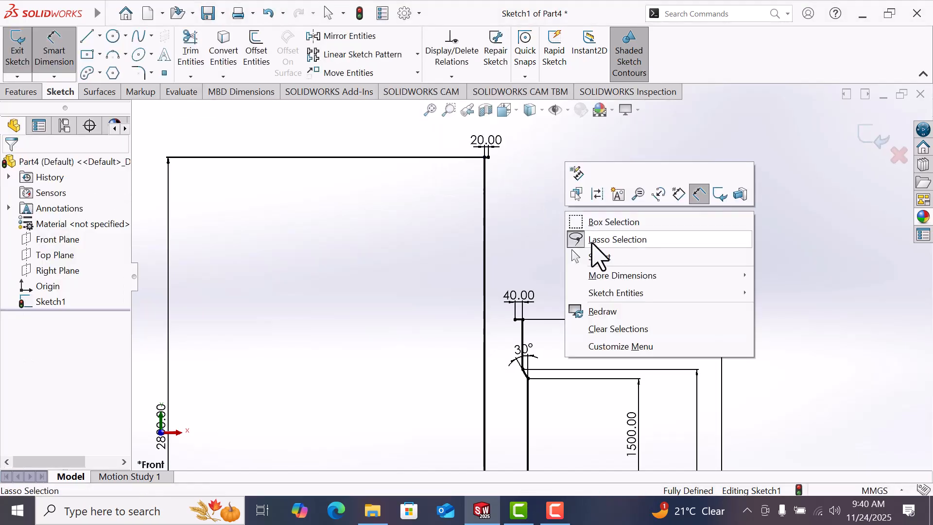
left_click(601, 262)
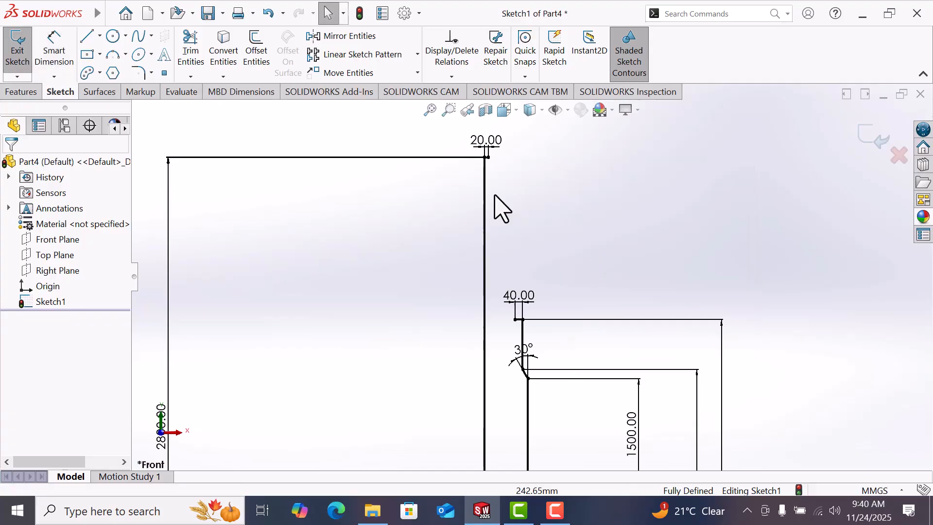
- Sketch a three-point arc of about 1695 mm radius, bulging outward, from the 20 mm line's free end to the 40 mm line's free end
left_click(113, 56)
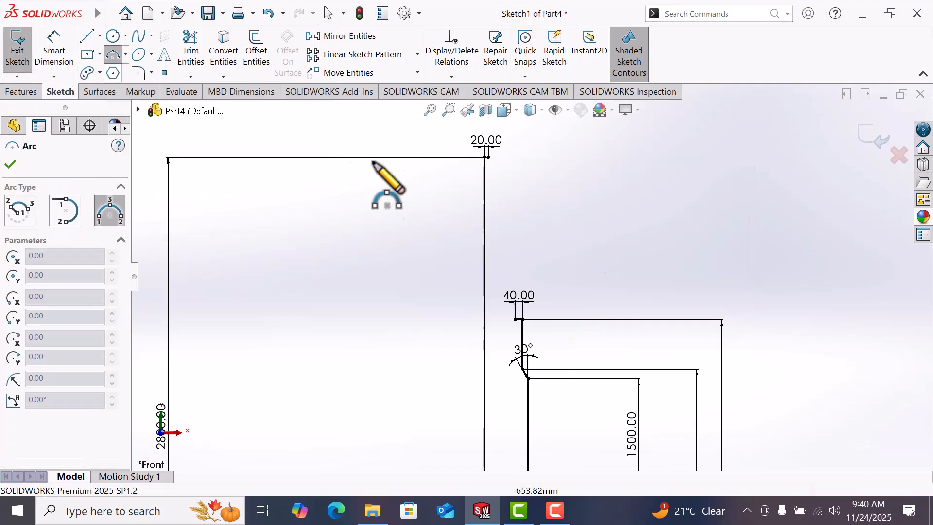
scroll(421, 218, "down", 3)
left_click(565, 136)
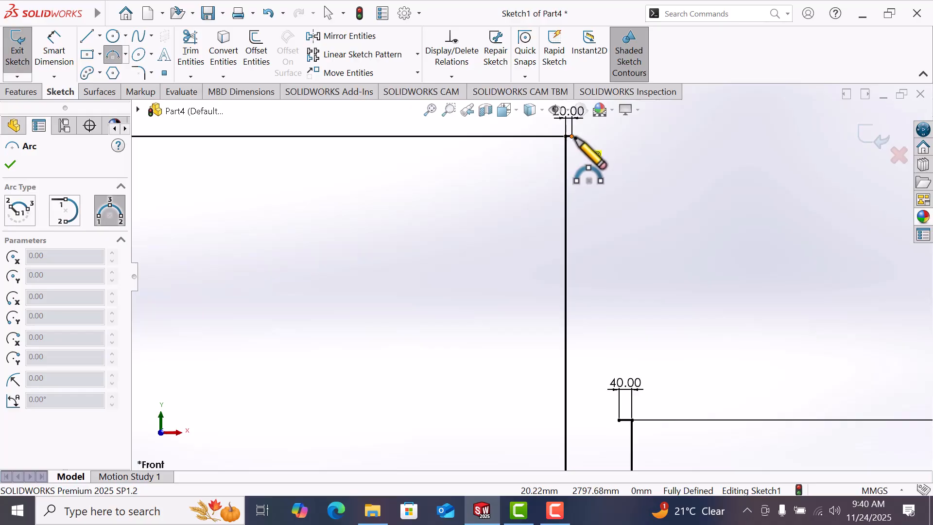
left_click(619, 419)
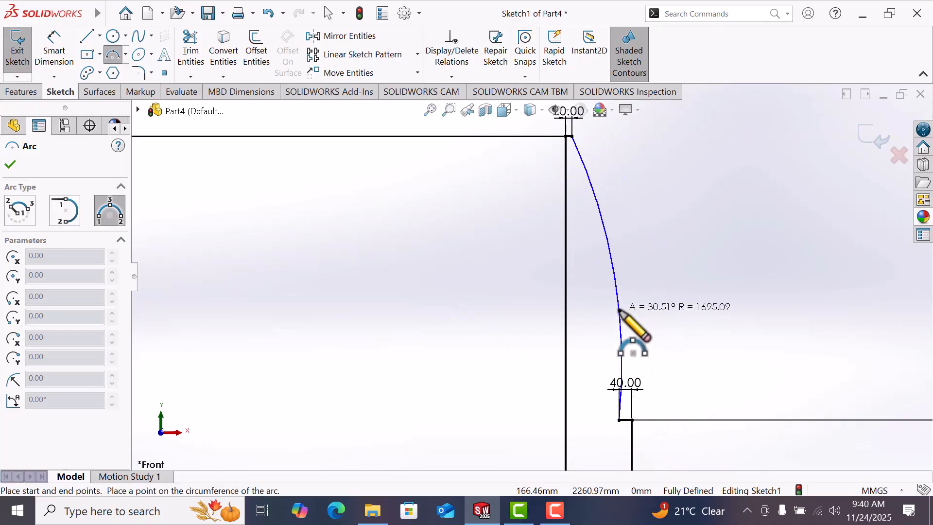
left_click(624, 312)
right_click(627, 312)
left_click(690, 320)
key("Escape")
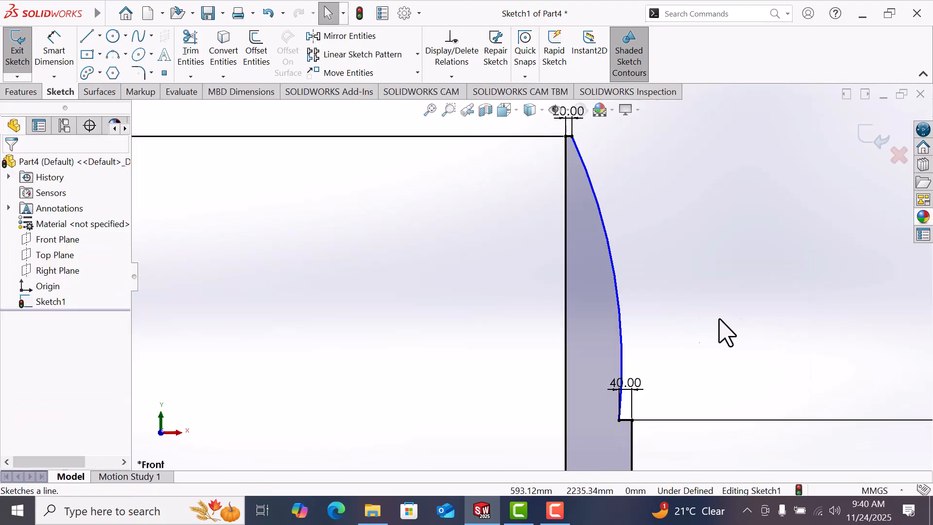
- Sketch a vertical line upward from the arc's lower end point and convert it to construction geometry
key("l")
left_click(619, 420)
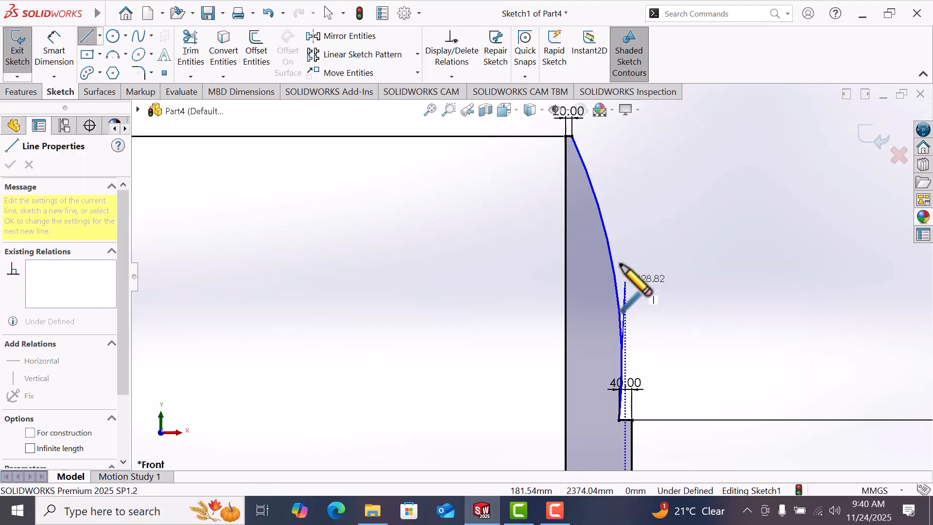
left_click(620, 248)
right_click(622, 249)
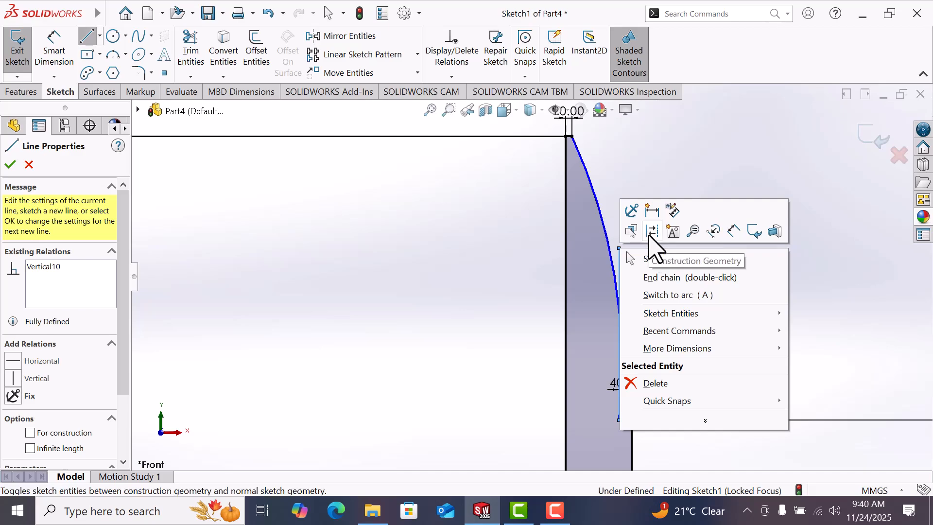
left_click(631, 231)
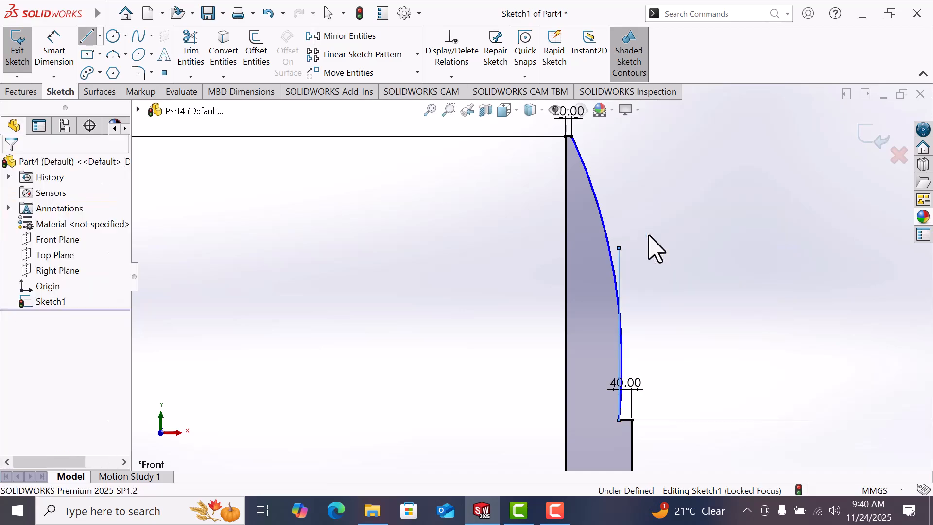
- Make the arc tangent to the vertical construction line
left_click(621, 269)
left_click(614, 258, "ctrl")
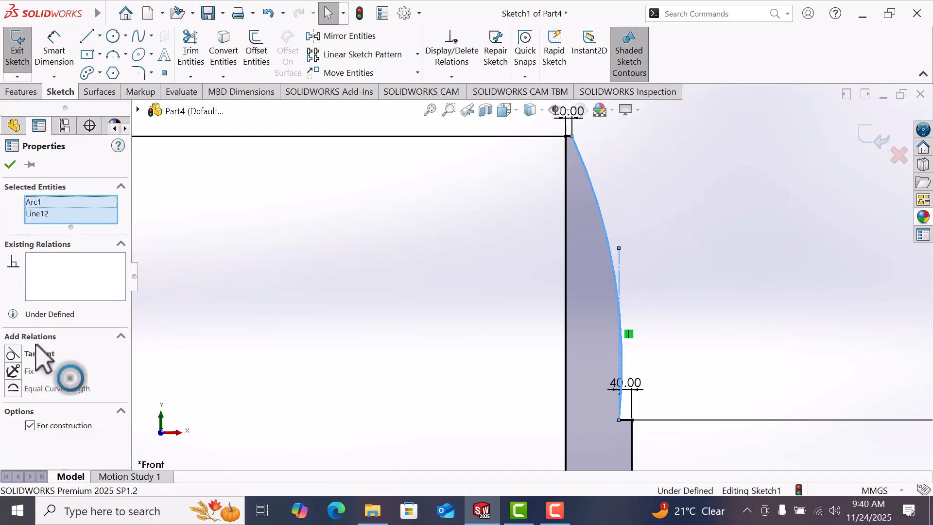
left_click(12, 355)
left_click(292, 294)
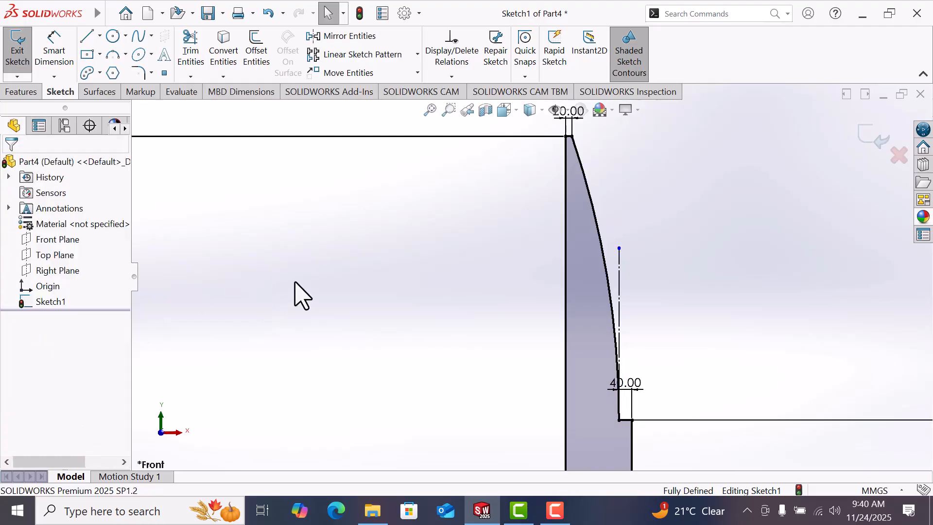
key("f")
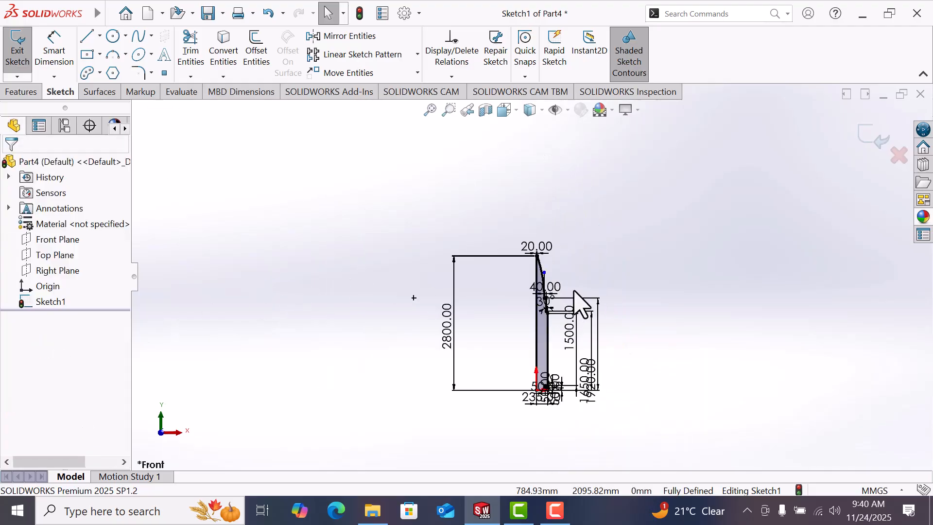
- Revolve the closed profile 360° about its 2800 mm vertical line to create the solid body
left_click(594, 517)
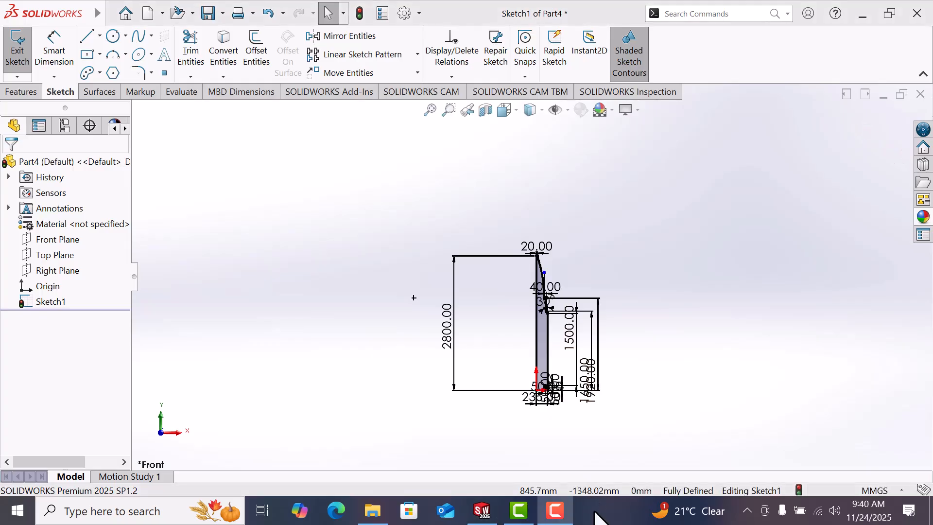
left_click(637, 407)
key("space")
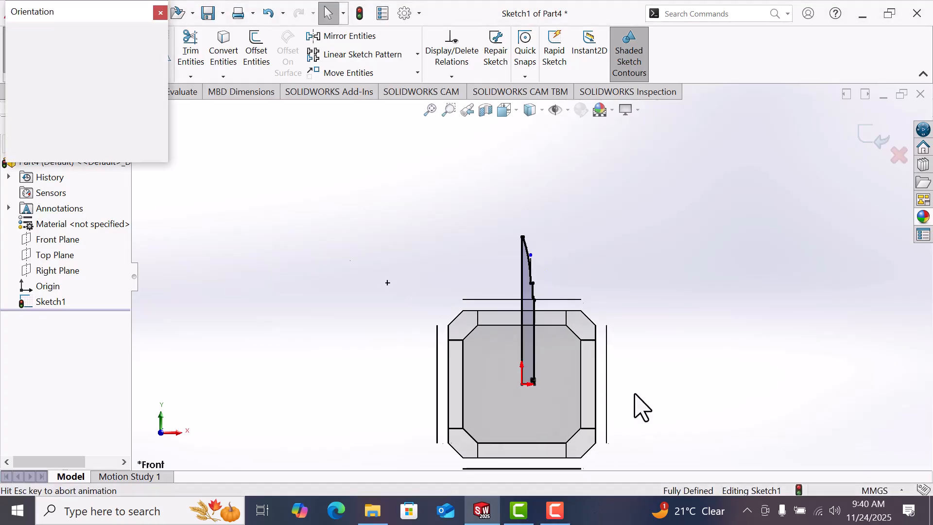
left_click(151, 53)
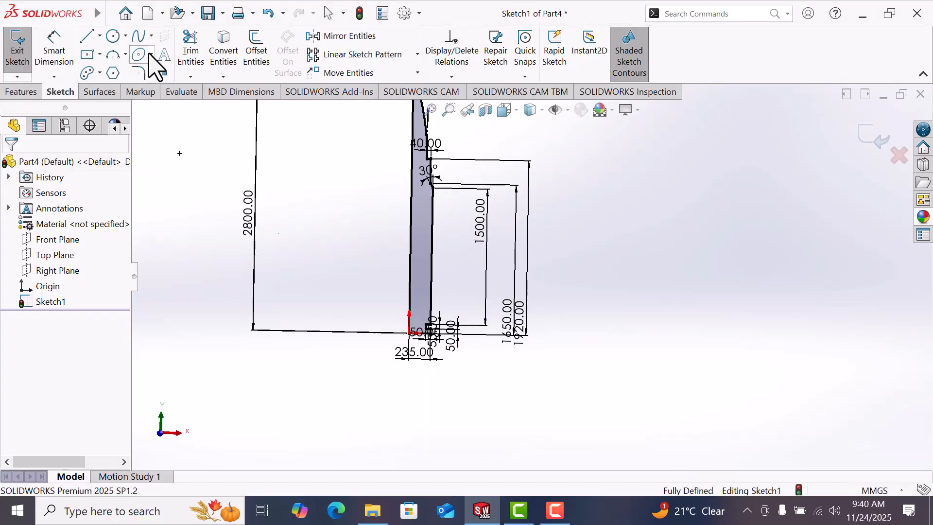
left_click(21, 92)
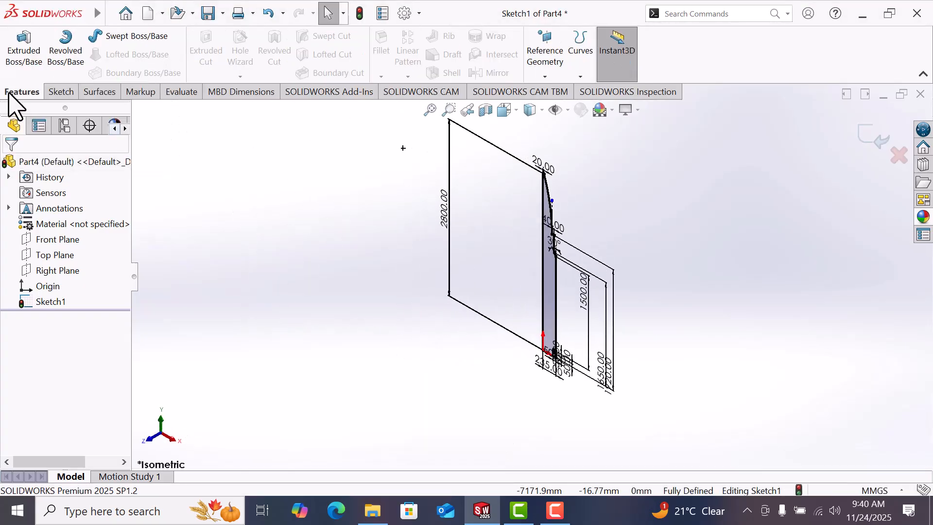
left_click(72, 57)
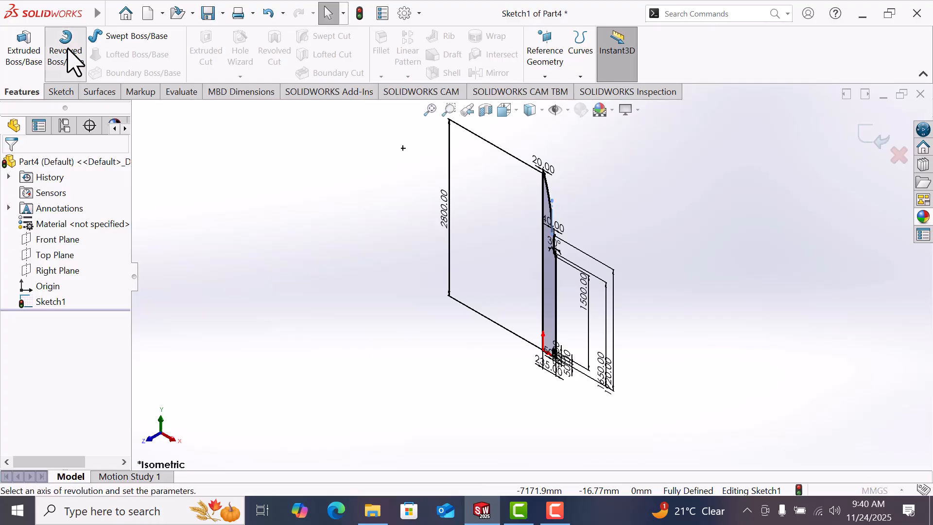
left_click(544, 246)
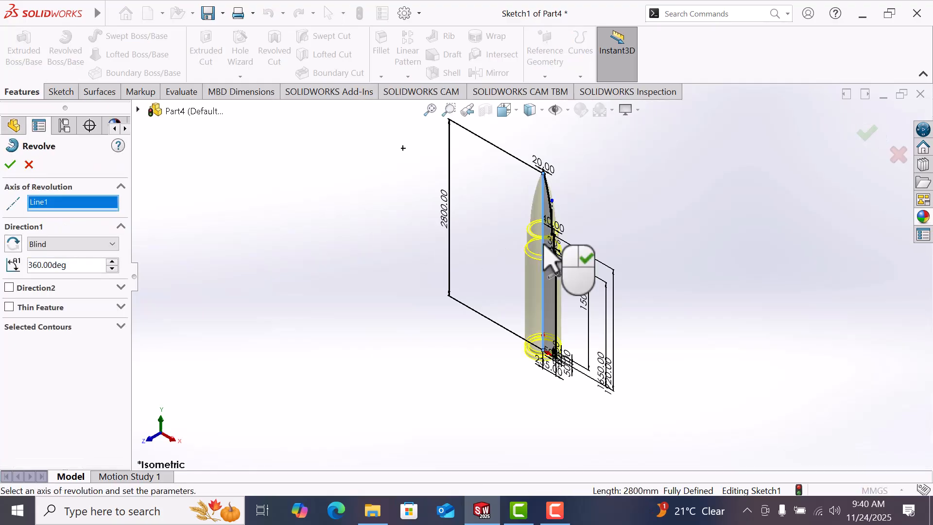
left_click(9, 167)
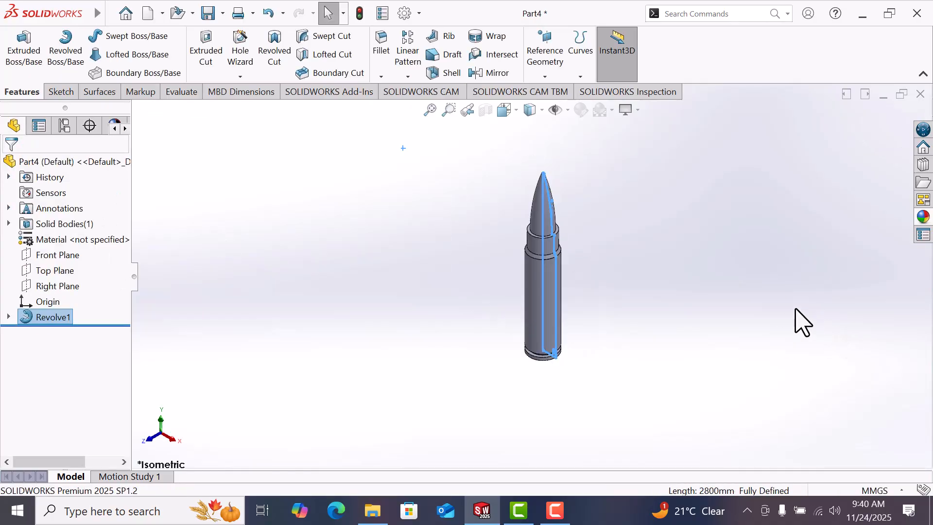
- Apply the Plain White scene to the part's background
scroll(547, 273, "down", 5)
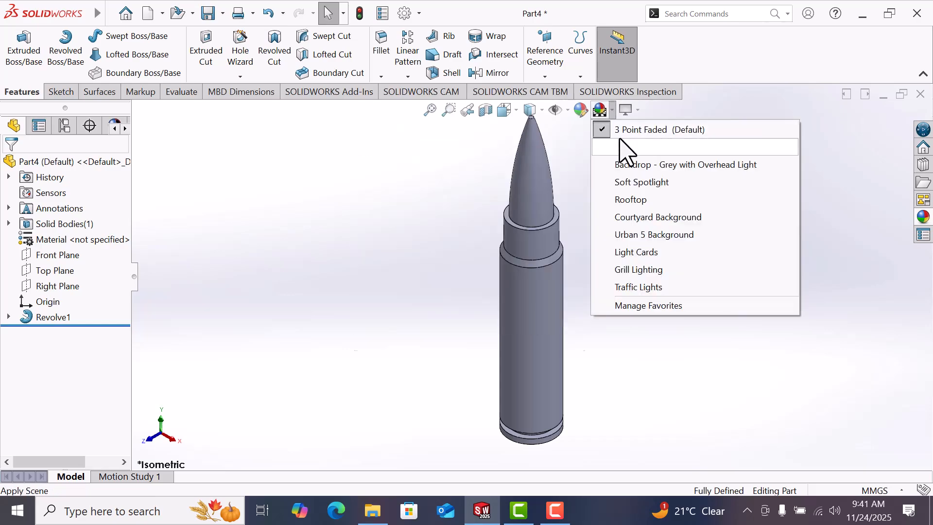
left_click(623, 146)
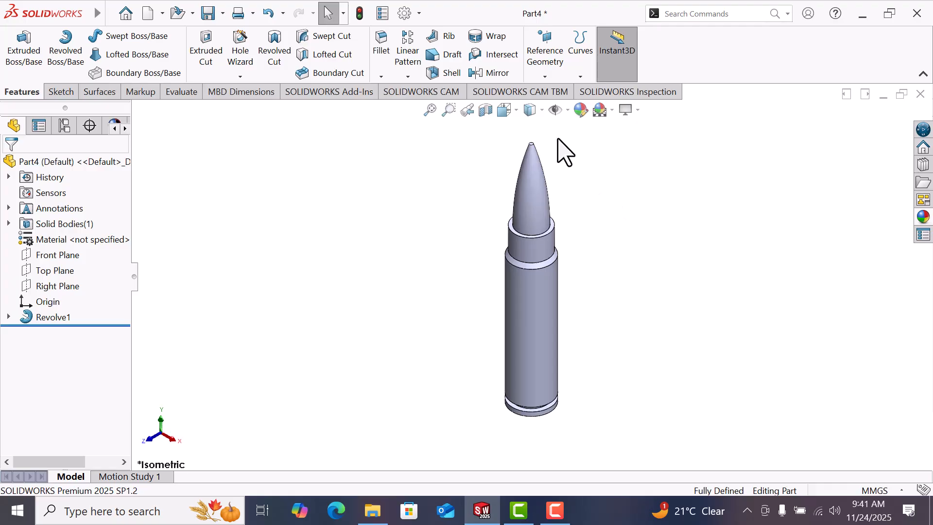
left_click(612, 110)
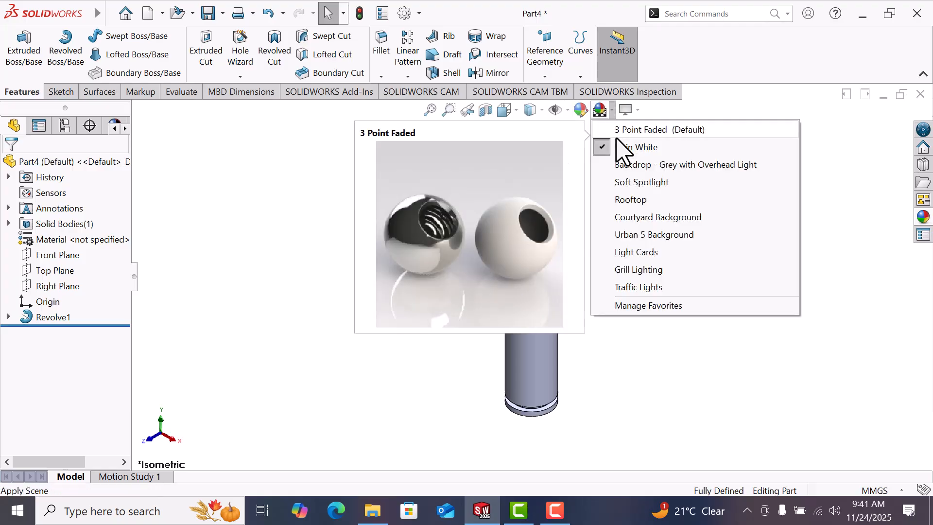
left_click(627, 147)
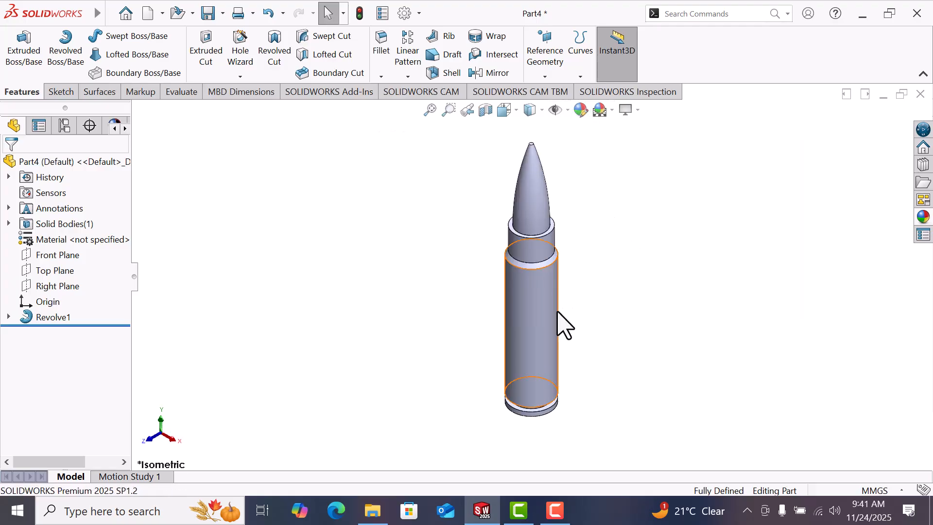
- Edit the appearance of the case's long cylindrical face and apply a medium-dark green from the standard colours
left_click(560, 324)
right_click(560, 324)
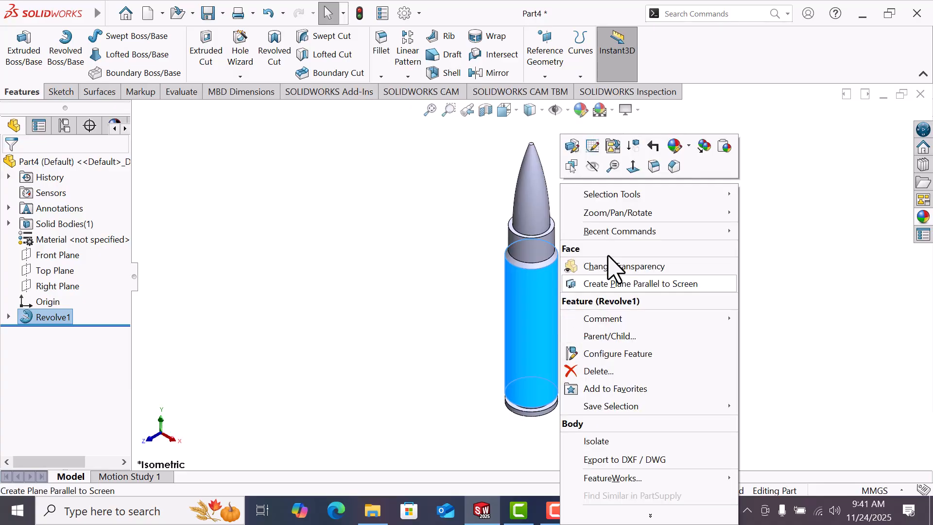
left_click(689, 147)
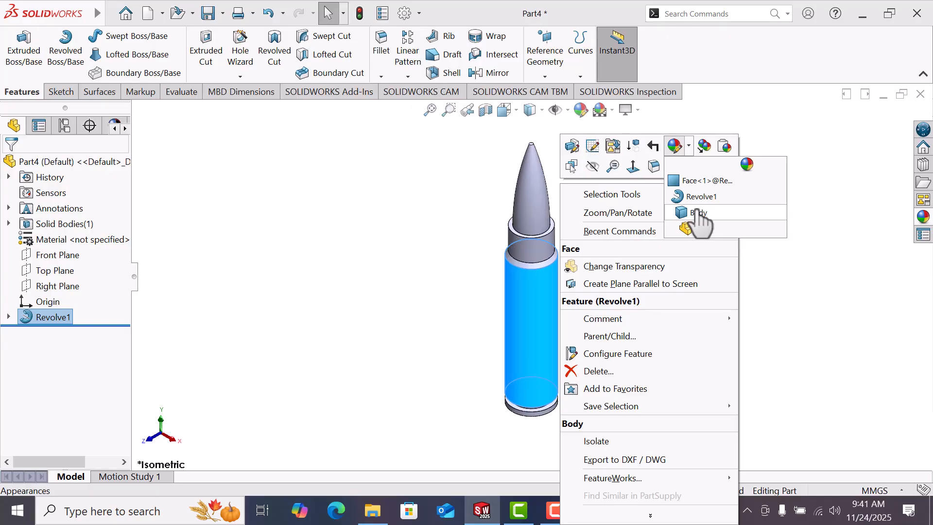
left_click(692, 179)
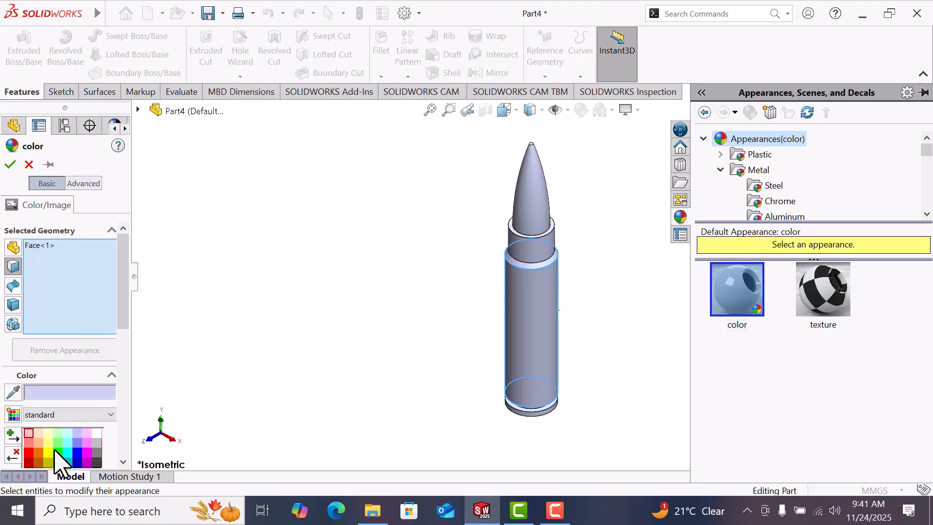
left_click(56, 452)
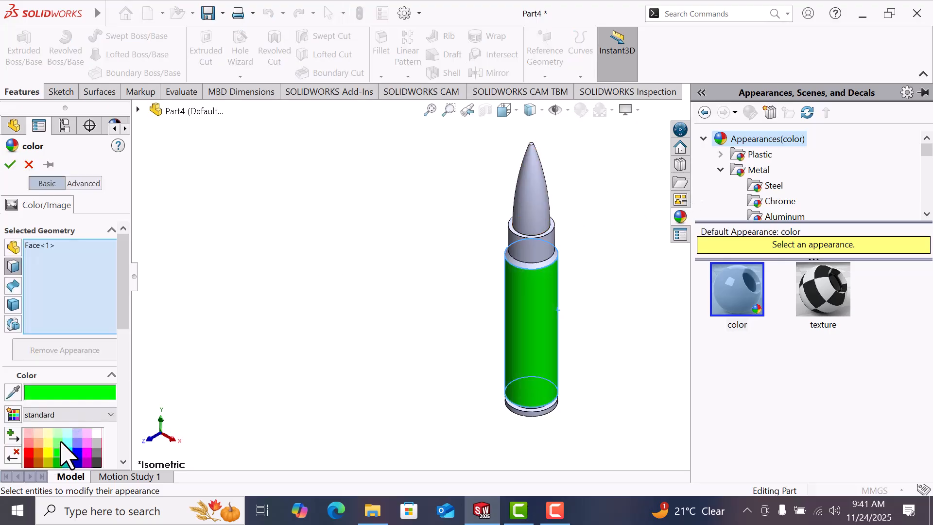
left_click(59, 443)
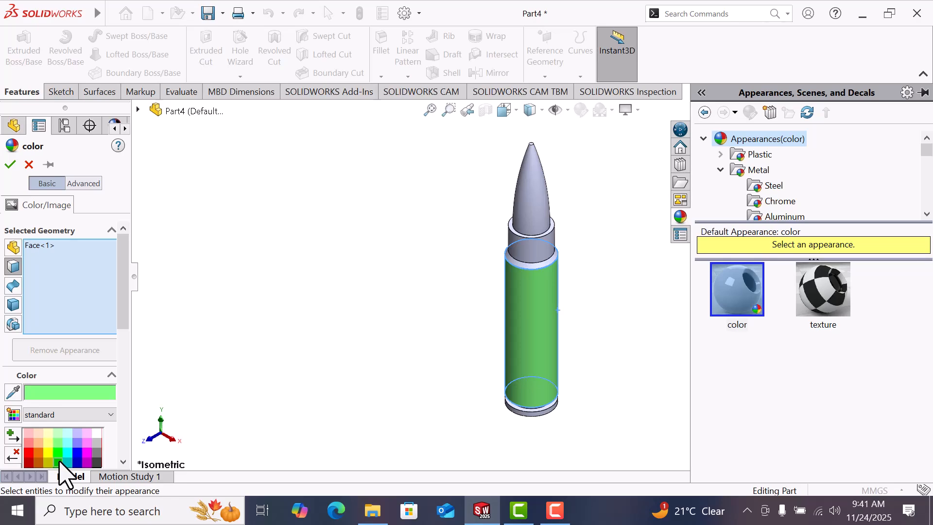
left_click(59, 462)
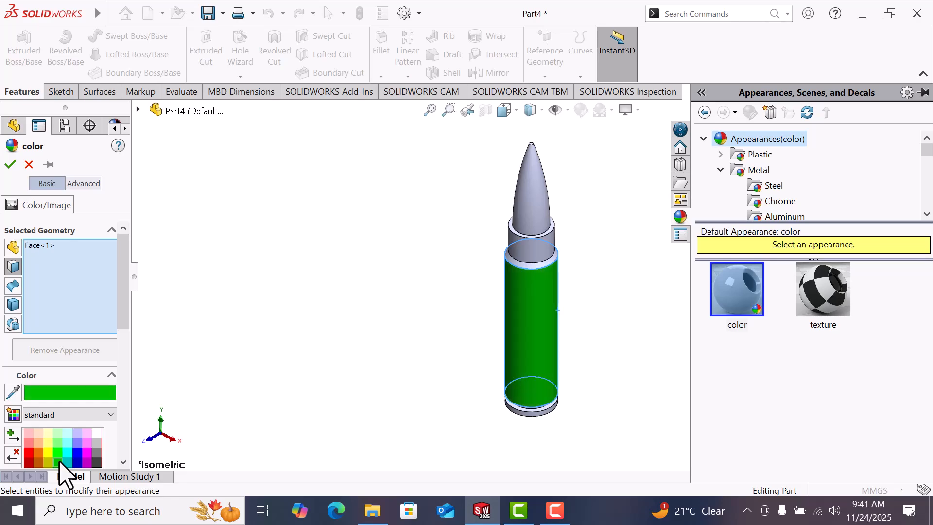
- Try several shades of green on the long cylindrical face and settle on bright green with a green value of 255
left_click_drag(127, 327, 127, 382)
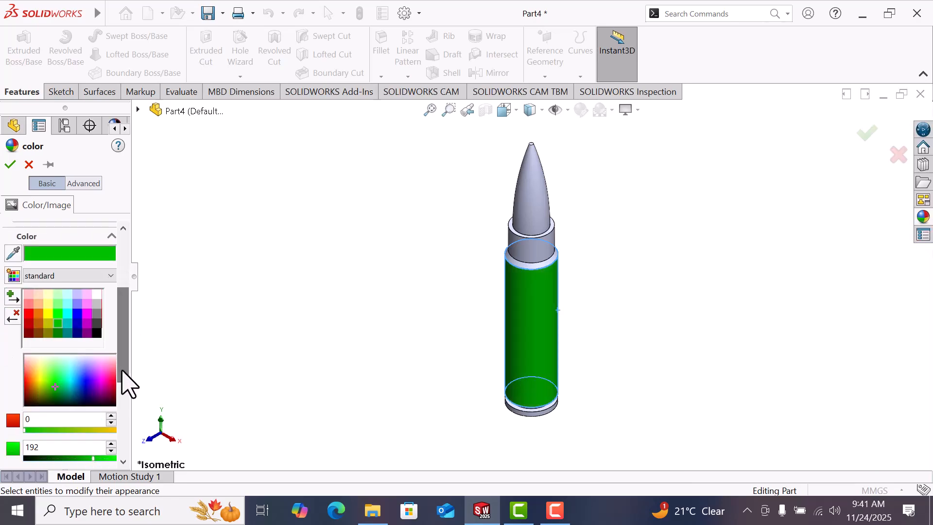
left_click(107, 459)
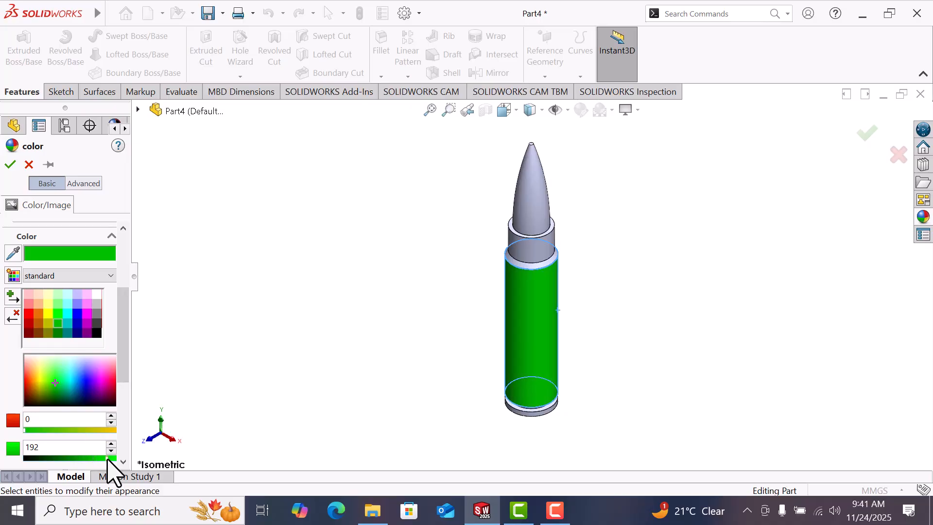
left_click(89, 459)
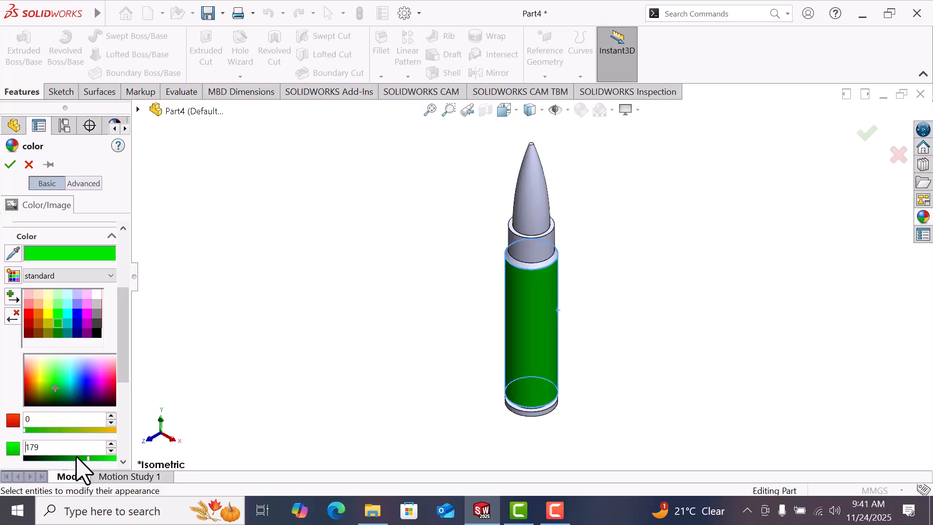
left_click(77, 459)
left_click(84, 459)
left_click(56, 386)
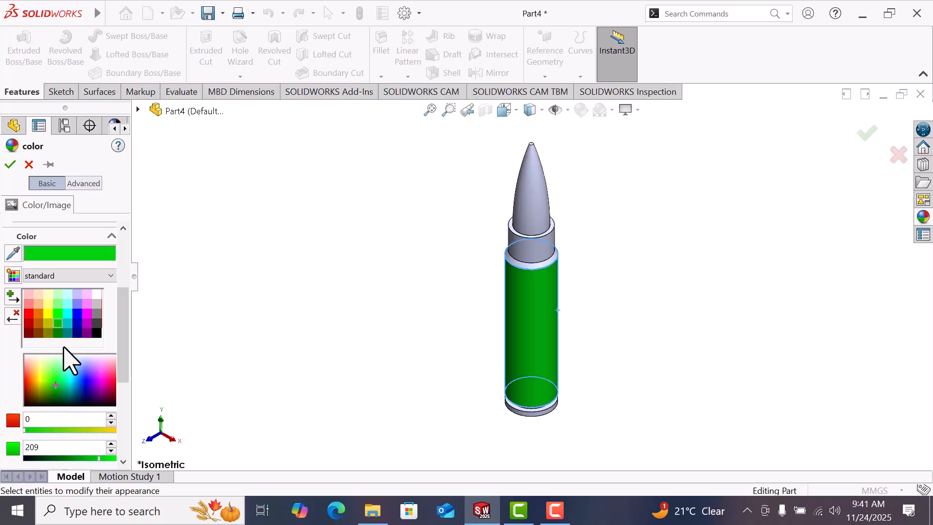
left_click(59, 314)
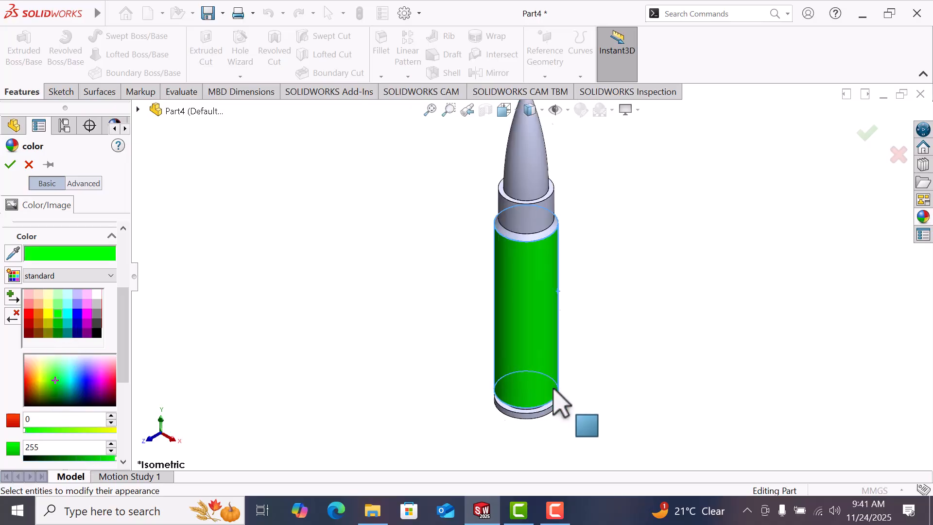
- Add the outer face of the base rim to the faces coloured green
scroll(556, 388, "down", 4)
middle_click_drag(561, 396, 559, 338)
scroll(564, 409, "down", 3)
scroll(564, 409, "down", 1)
middle_click_drag(564, 409, 516, 291)
left_click(483, 357)
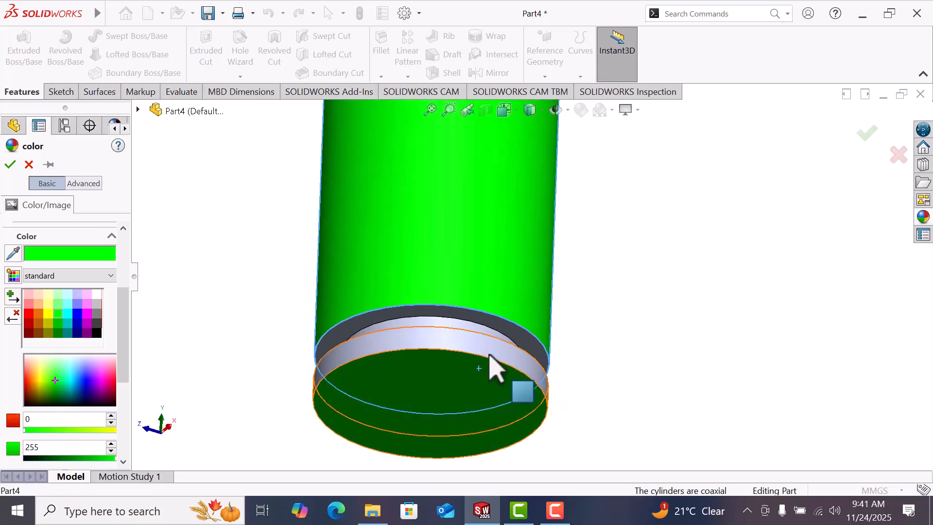
- Add the cylindrical neck face and the curved bullet face to the green selection
scroll(494, 369, "up", 6)
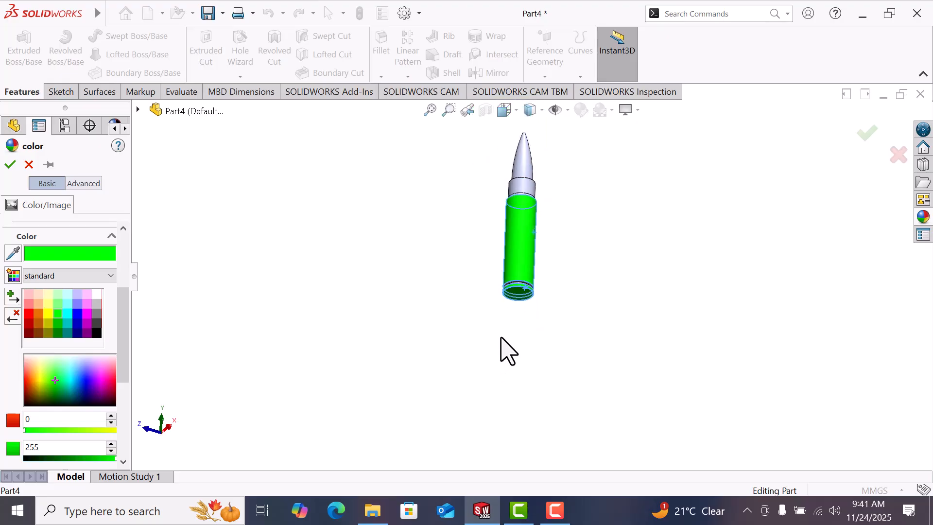
scroll(516, 192, "down", 5)
middle_click_drag(485, 265, 473, 363)
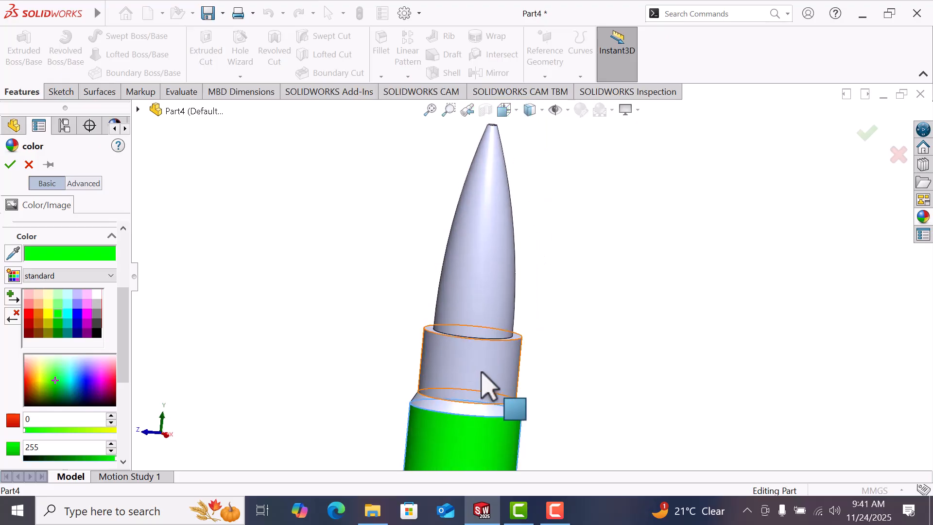
scroll(481, 374, "down", 3)
left_click(493, 350)
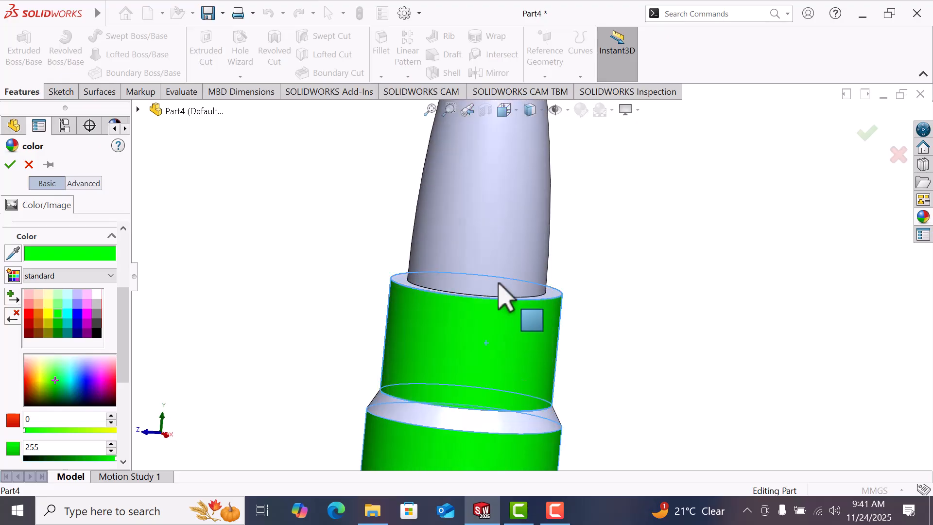
left_click(510, 229)
- Darken the green of the selected faces and apply the appearance
scroll(509, 225, "up", 3)
scroll(509, 225, "up", 2)
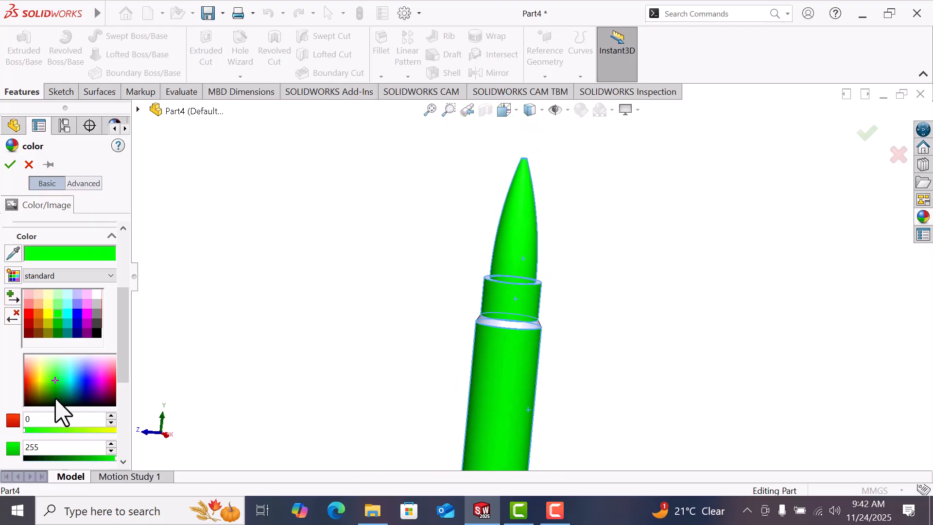
left_click(88, 459)
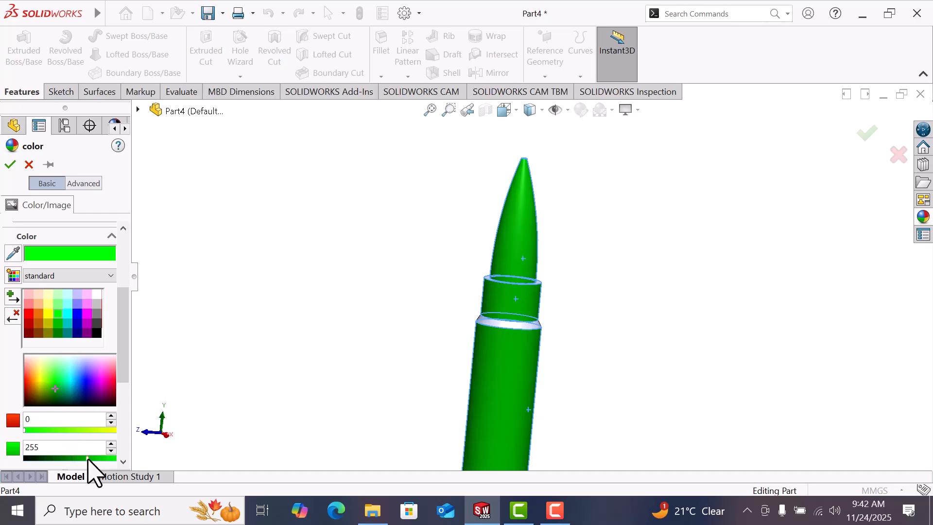
left_click(10, 165)
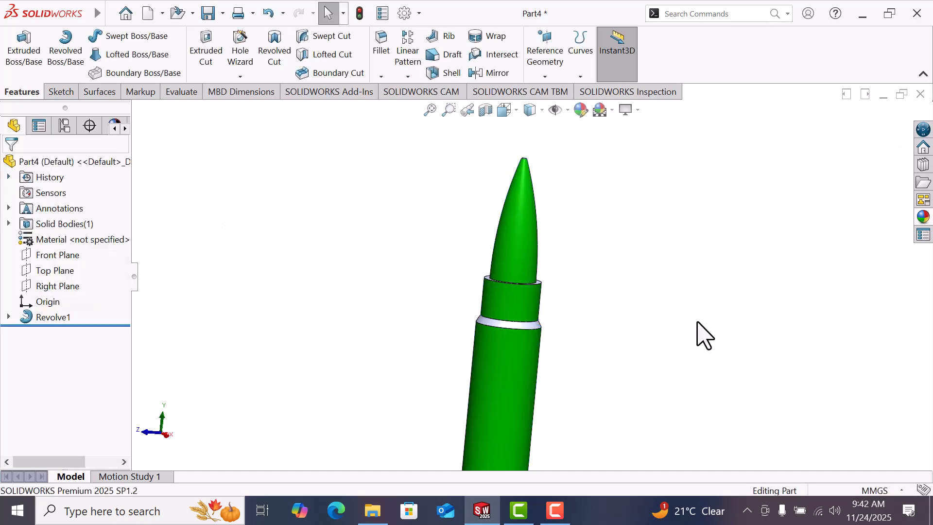
- Colour the flat ring face on the upper side of the base rim bright red
key("space")
left_click(144, 55)
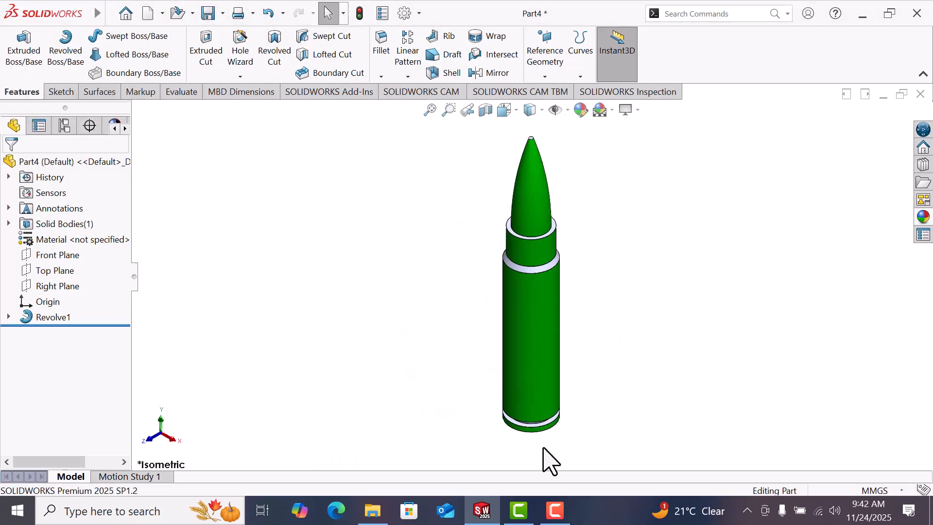
scroll(543, 444, "down", 10)
middle_click_drag(570, 287, 594, 325)
left_click(594, 321)
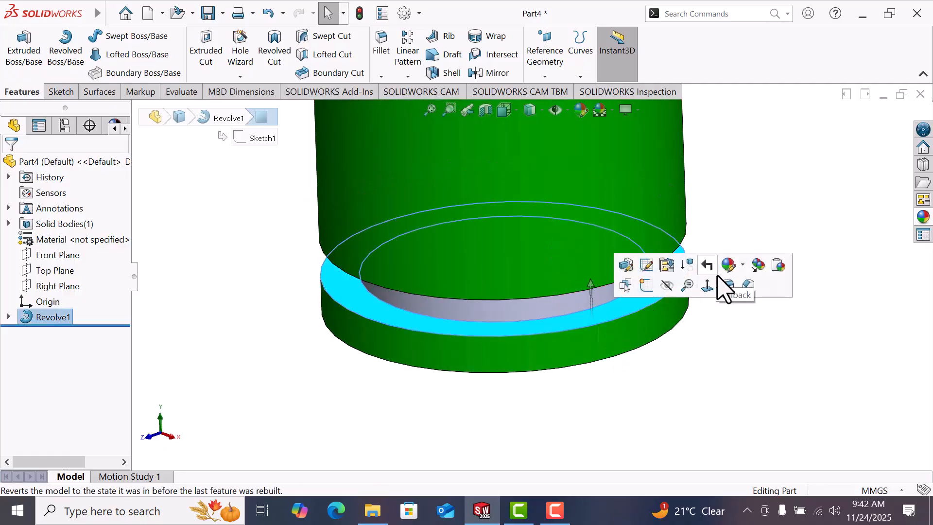
left_click(743, 266)
left_click(737, 300)
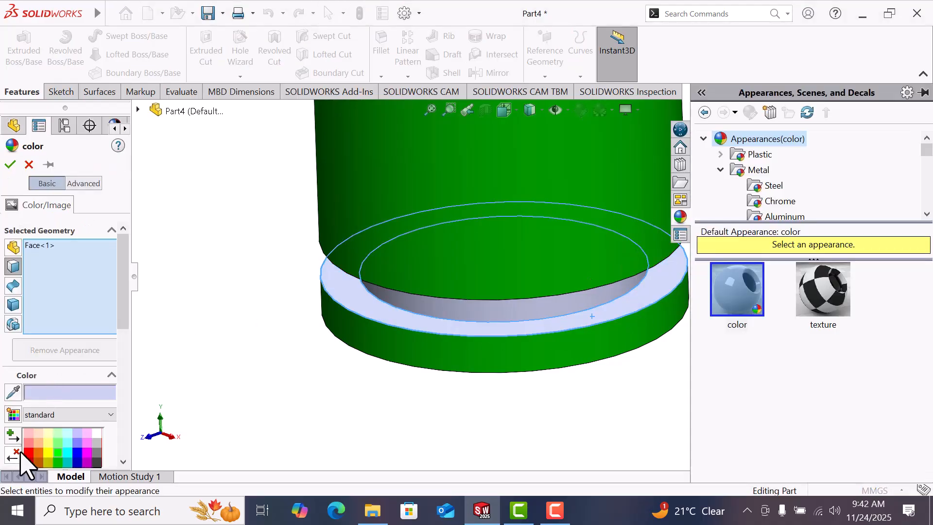
left_click(27, 463)
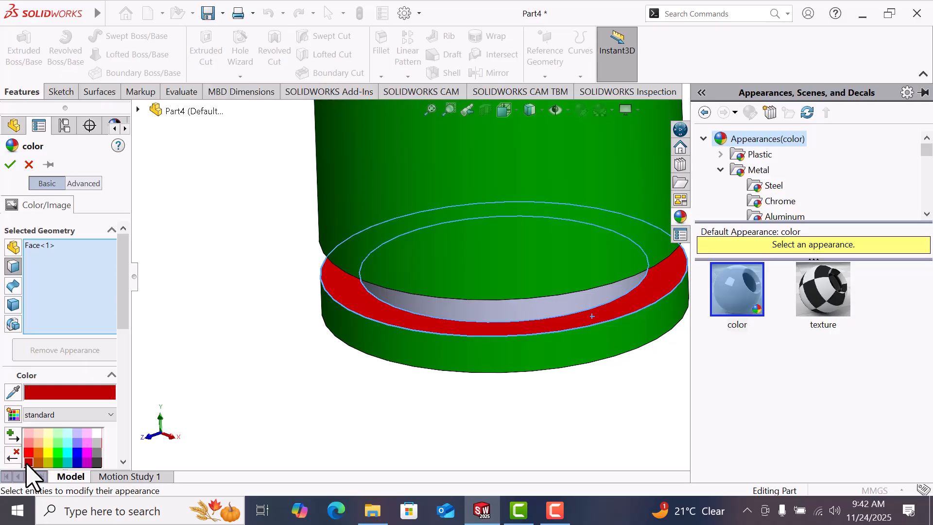
left_click(28, 454)
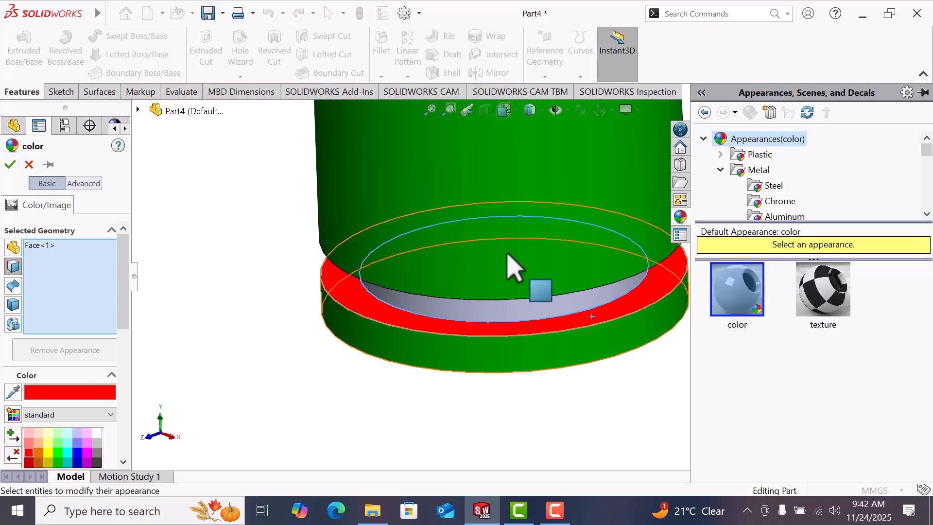
- Add the cylindrical groove face above the base rim and the ring-shaped underside of the case to the red selection
scroll(563, 285, "down", 3)
middle_click_drag(563, 286, 505, 372)
left_click(503, 360)
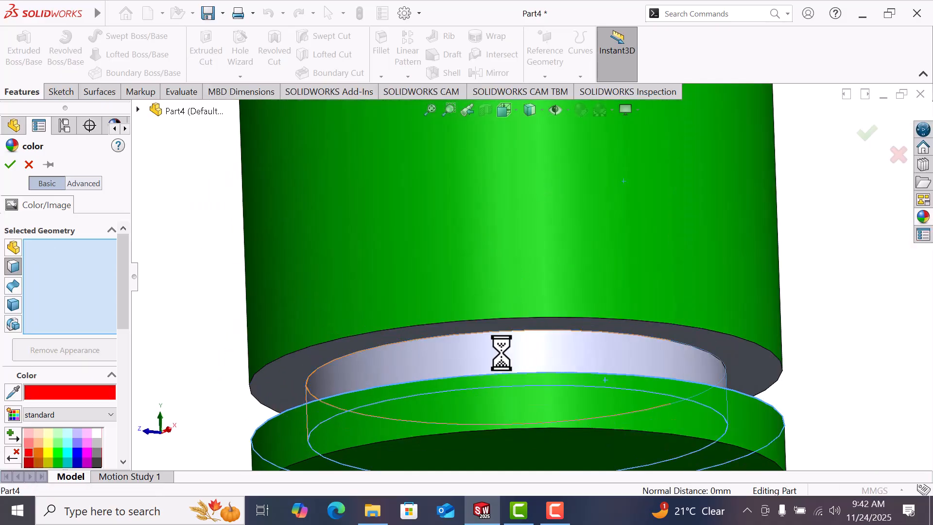
left_click(501, 327)
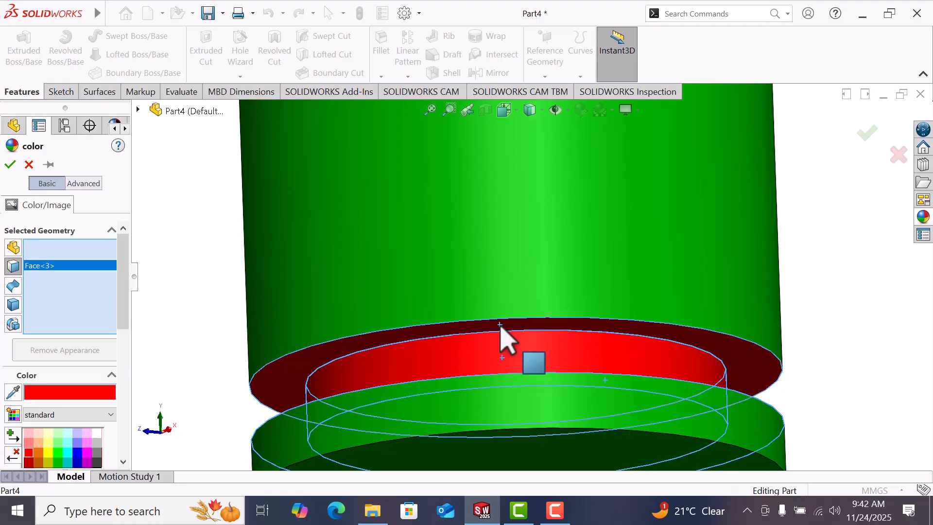
- Add the sloped shoulder face and the flat ring face on top of the neck to the red selection
scroll(501, 327, "up", 6)
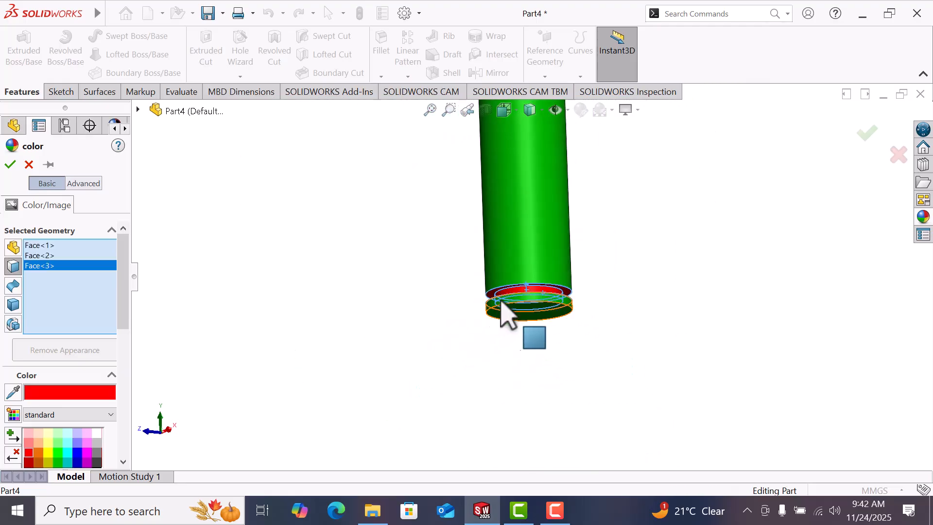
scroll(567, 183, "down", 10)
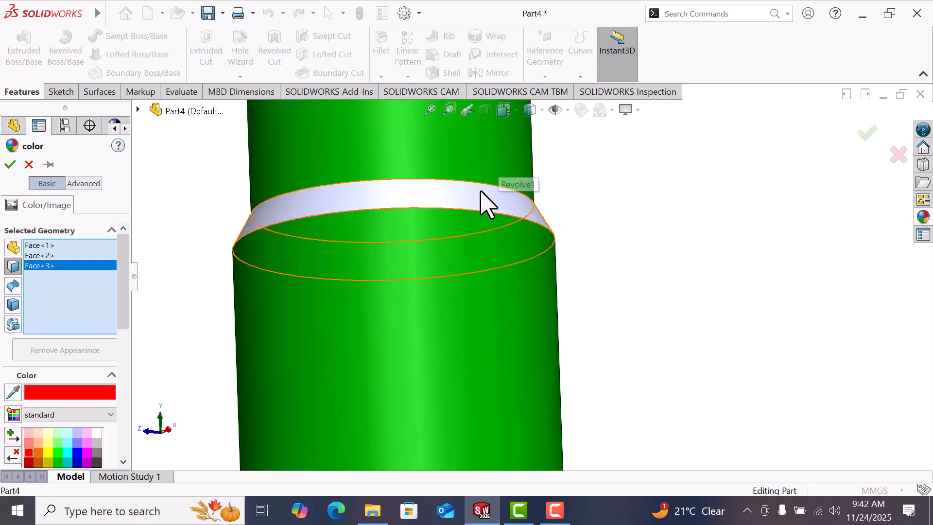
left_click(479, 209)
scroll(475, 209, "up", 5)
middle_click_drag(475, 208, 516, 184)
scroll(519, 184, "down", 8)
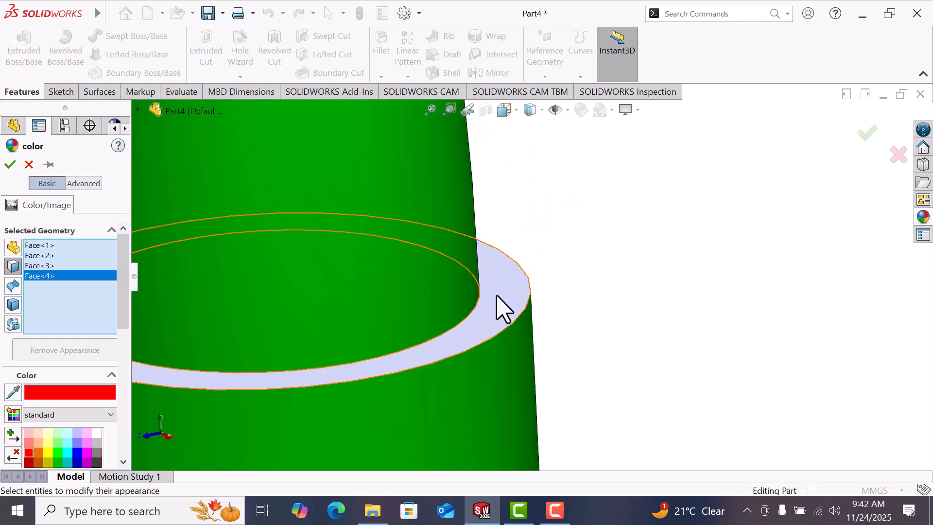
left_click(492, 321)
- Add the small flat face at the bullet's tip to the red selection and apply the appearance
scroll(492, 313, "up", 6)
scroll(532, 170, "up", 3)
scroll(494, 238, "down", 8)
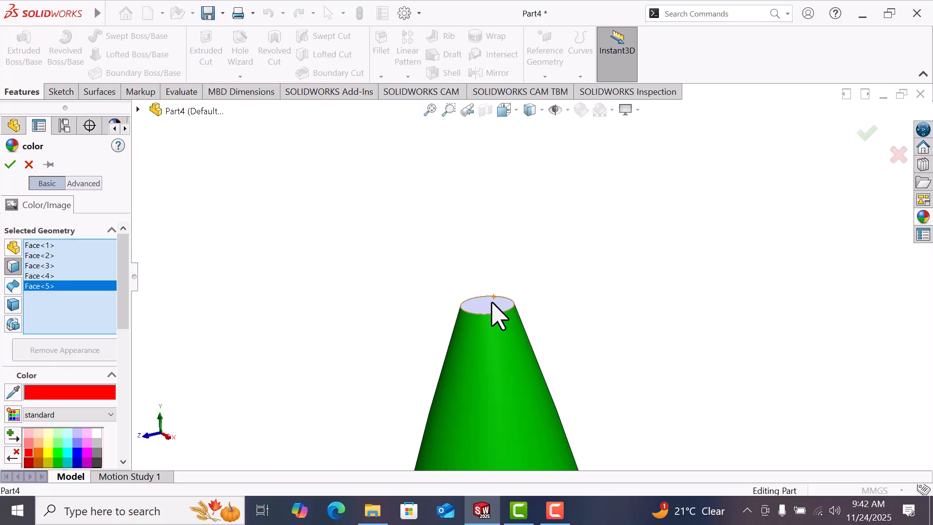
left_click(492, 306)
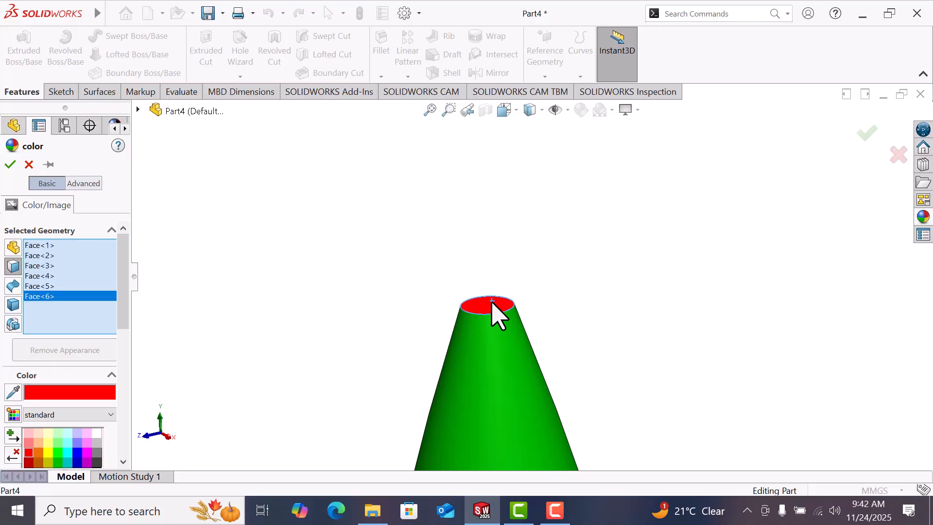
left_click(10, 165)
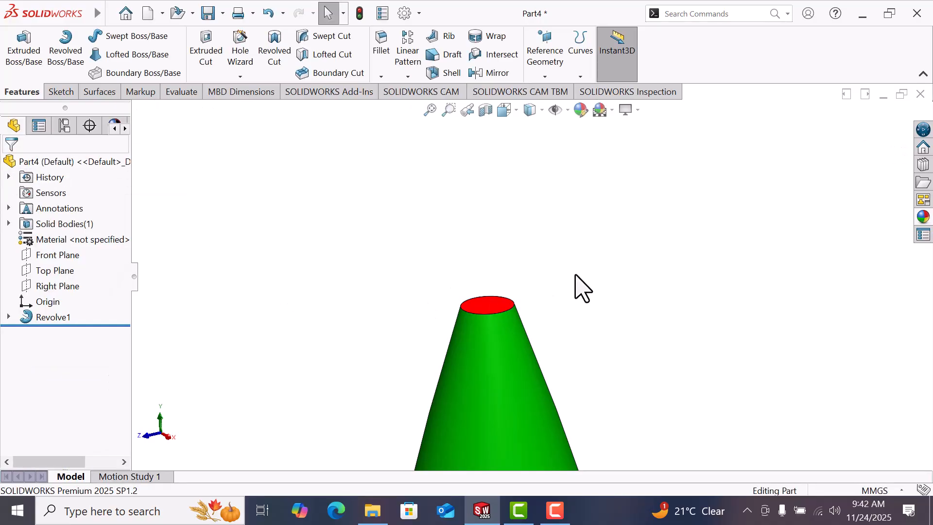
- Show the coloured cartridge in isometric view and examine its bullet tip up close
key("space")
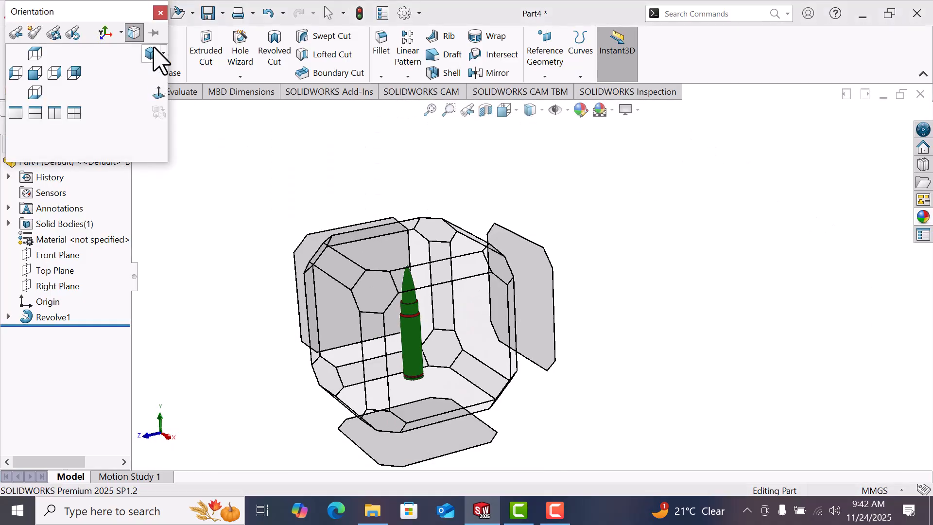
left_click(152, 50)
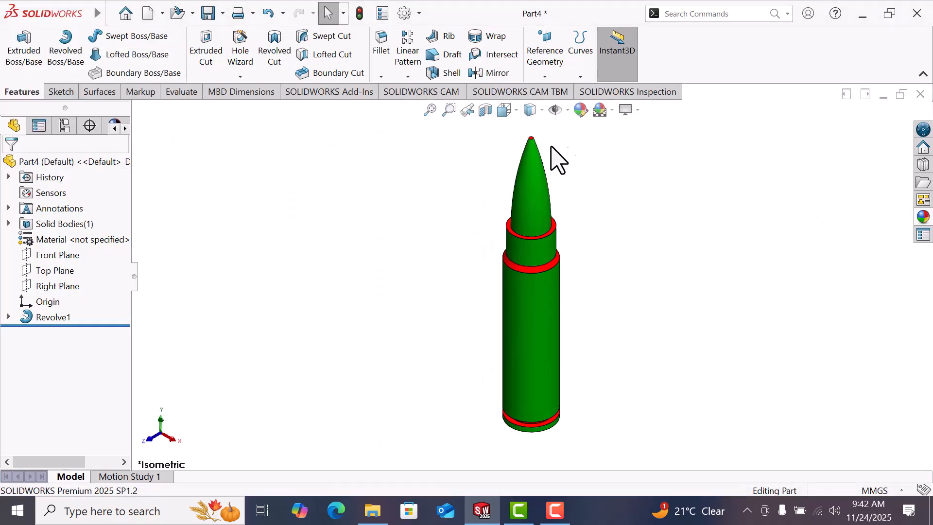
scroll(575, 163, "down", 1)
scroll(568, 149, "up", 3)
scroll(540, 324, "down", 1)
scroll(546, 182, "down", 2)
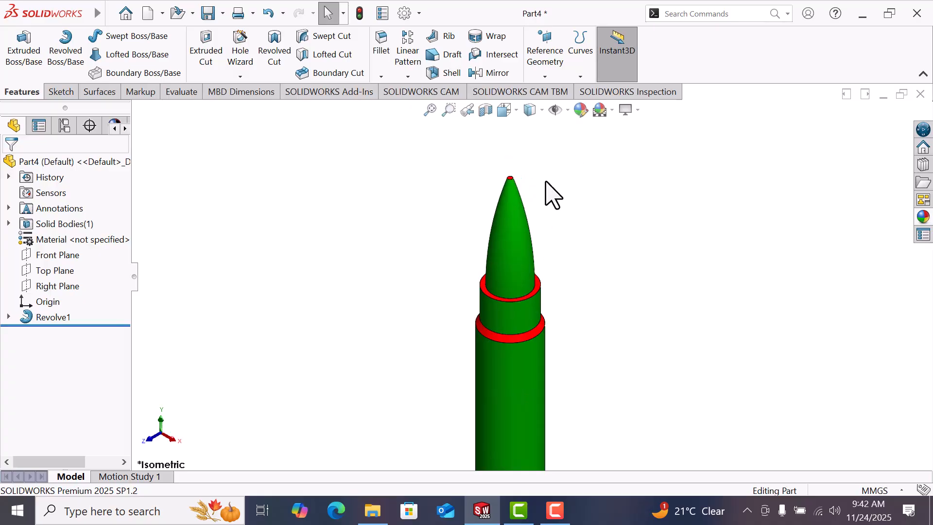
scroll(520, 199, "down", 3)
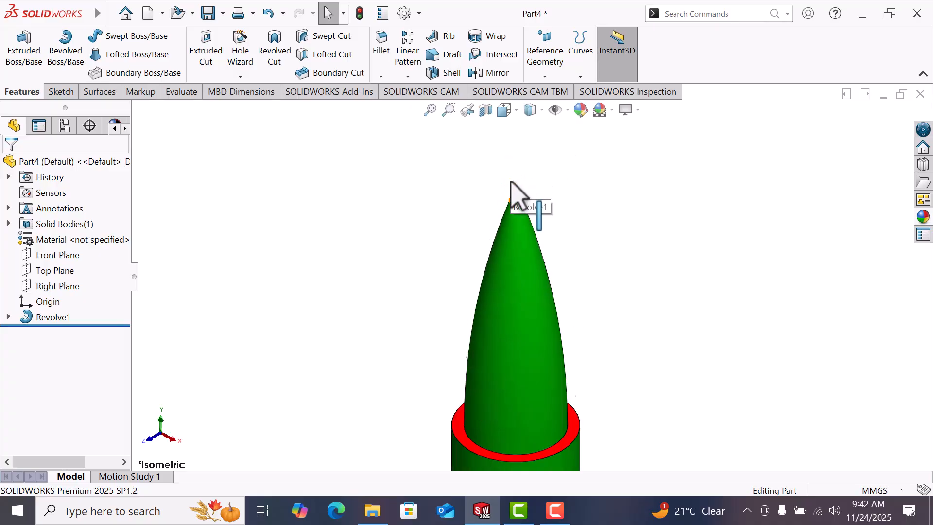
- Fillet the flat face at the bullet's tip with a 20 mm radius
scroll(549, 240, "down", 2)
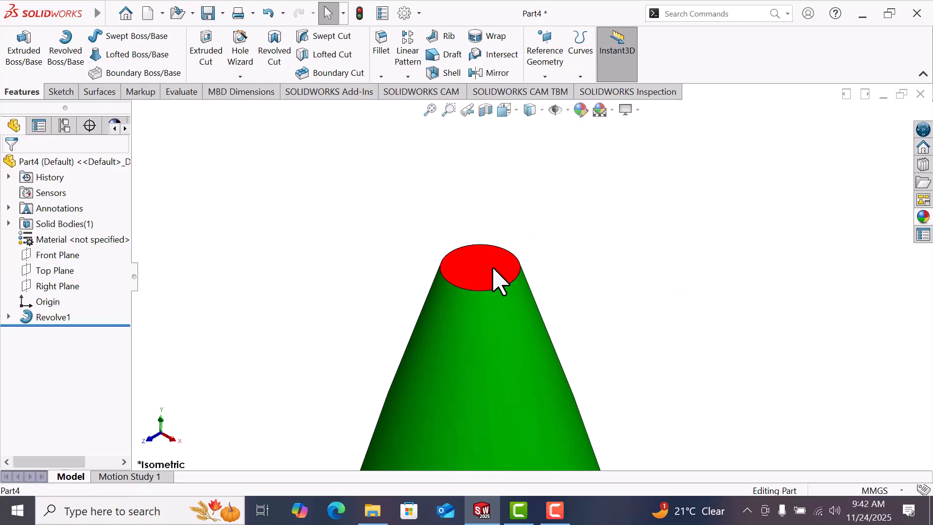
left_click(496, 280)
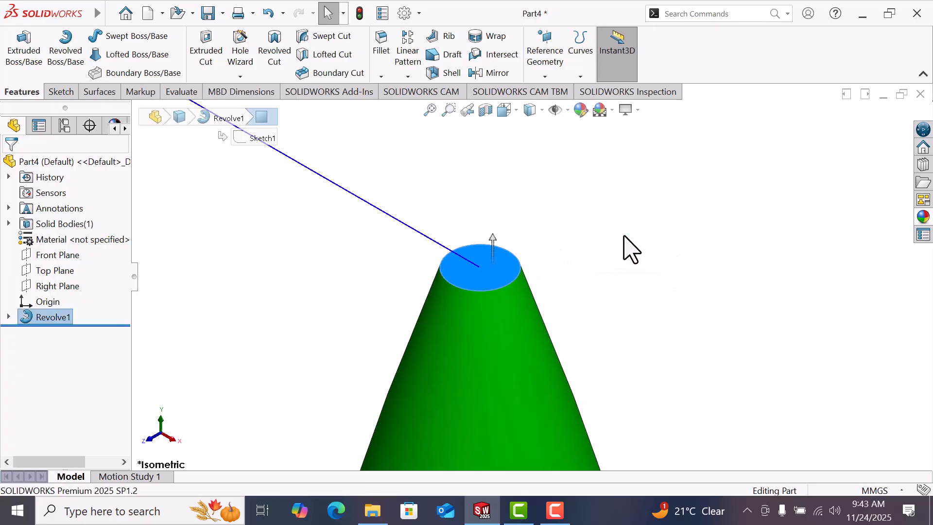
key("f")
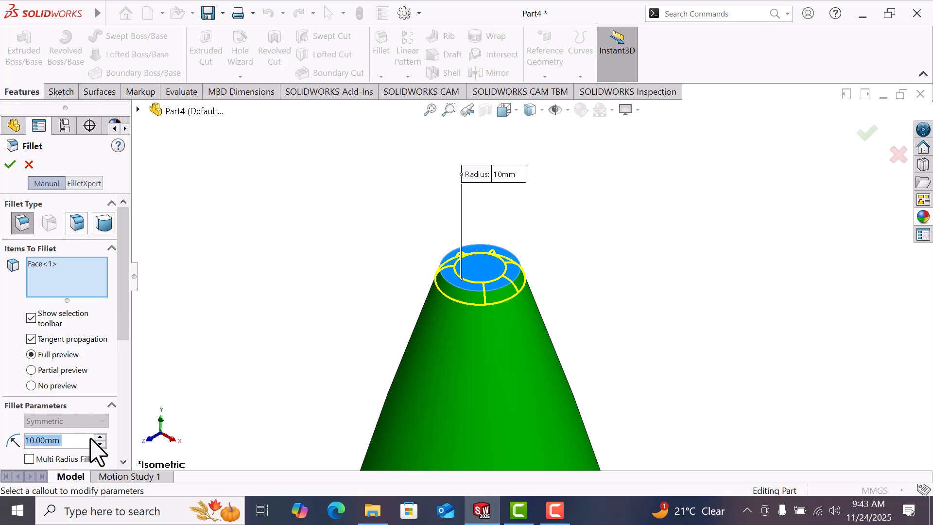
left_click(101, 437)
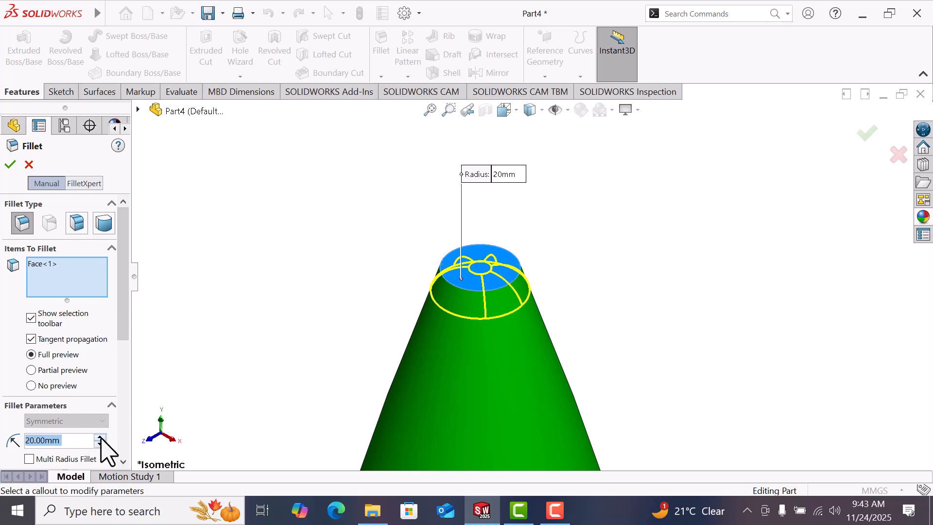
left_click(101, 437)
left_click(100, 443)
left_click(10, 165)
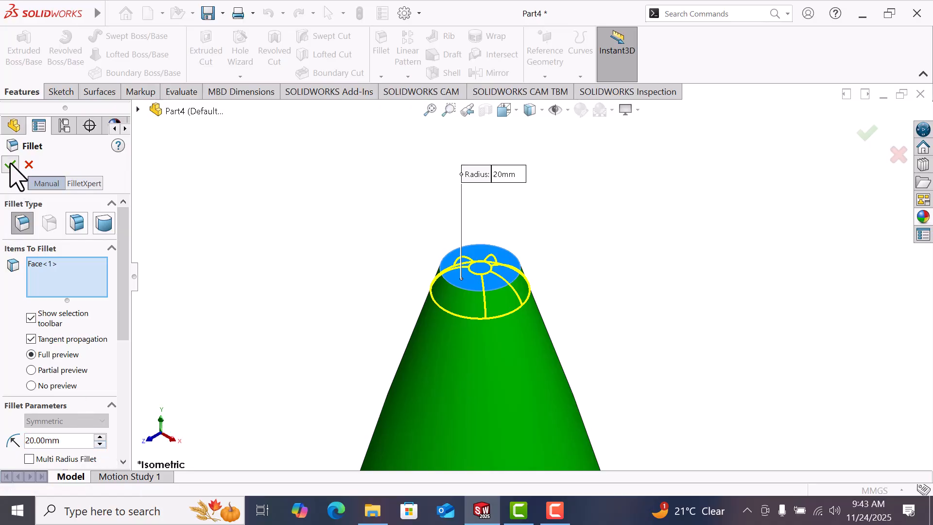
- Apply a red appearance to the rounded fillet face at the bullet's tip
scroll(613, 267, "up", 7)
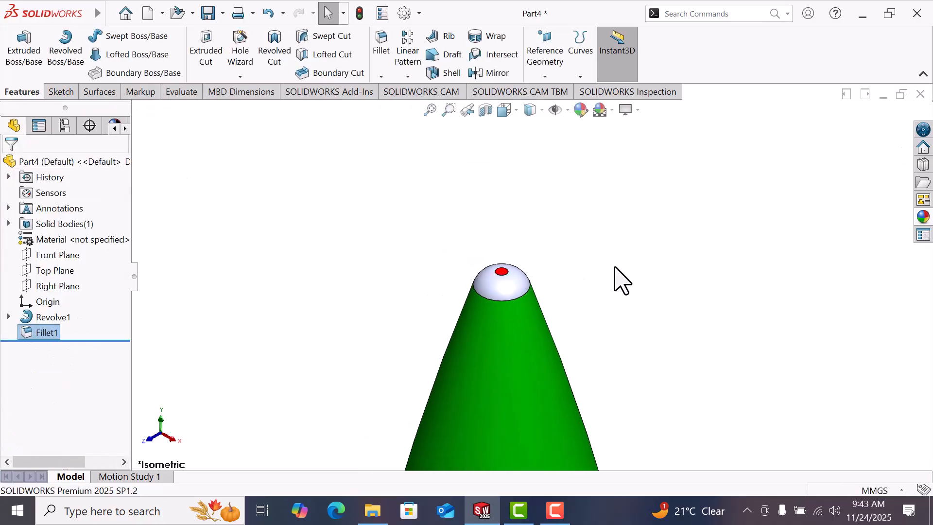
scroll(528, 299, "down", 6)
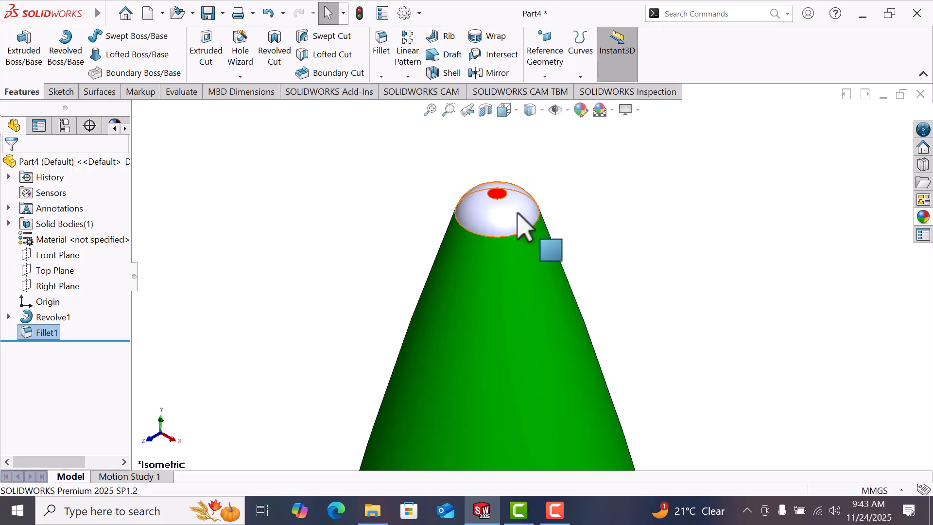
left_click(520, 222)
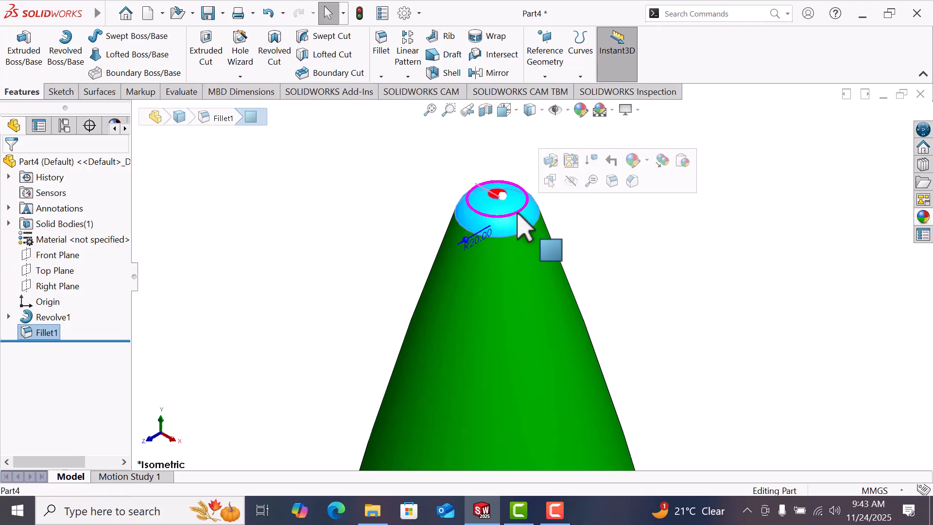
left_click(648, 161)
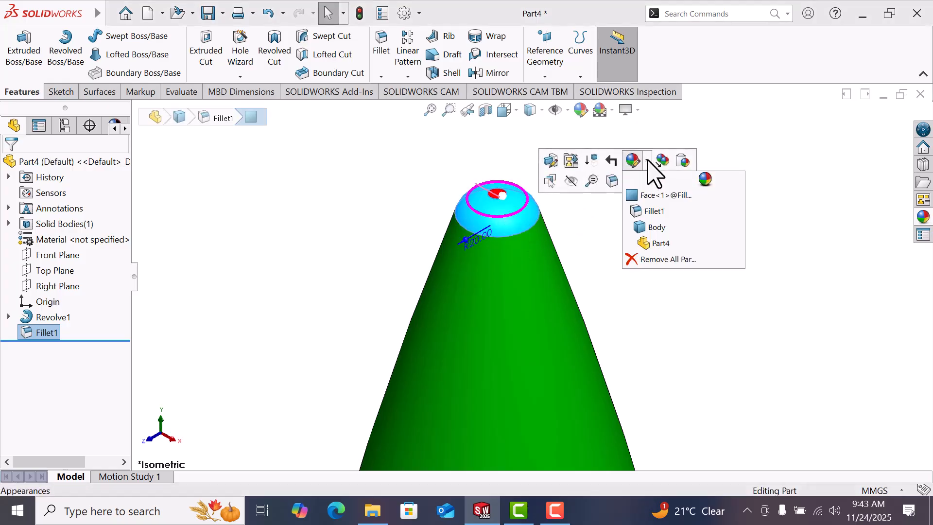
left_click(637, 210)
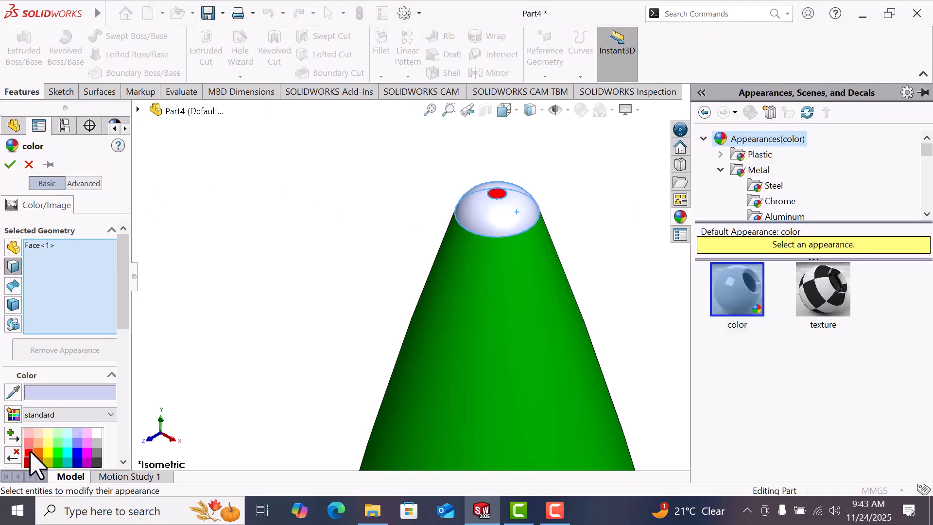
left_click(29, 452)
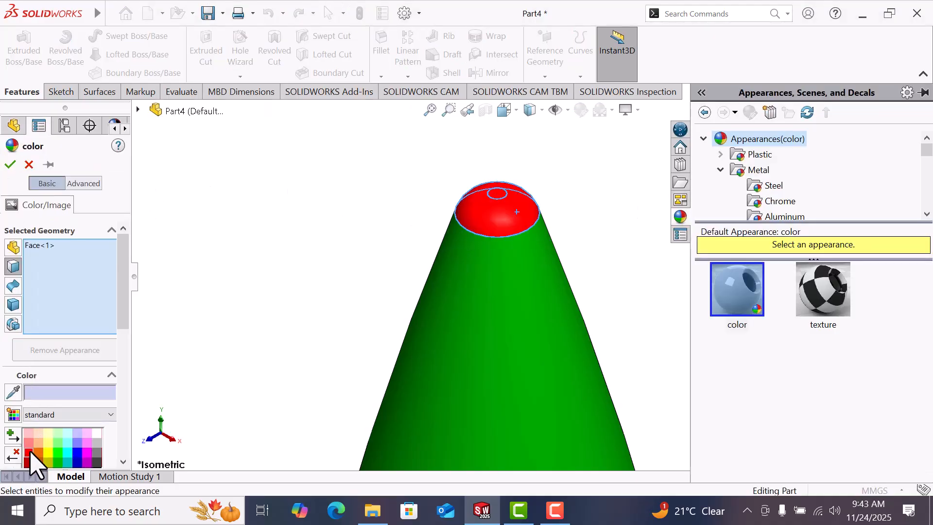
left_click(8, 164)
- Show the whole cartridge in isometric view and set its display style to shaded without edges
scroll(289, 227, "up", 7)
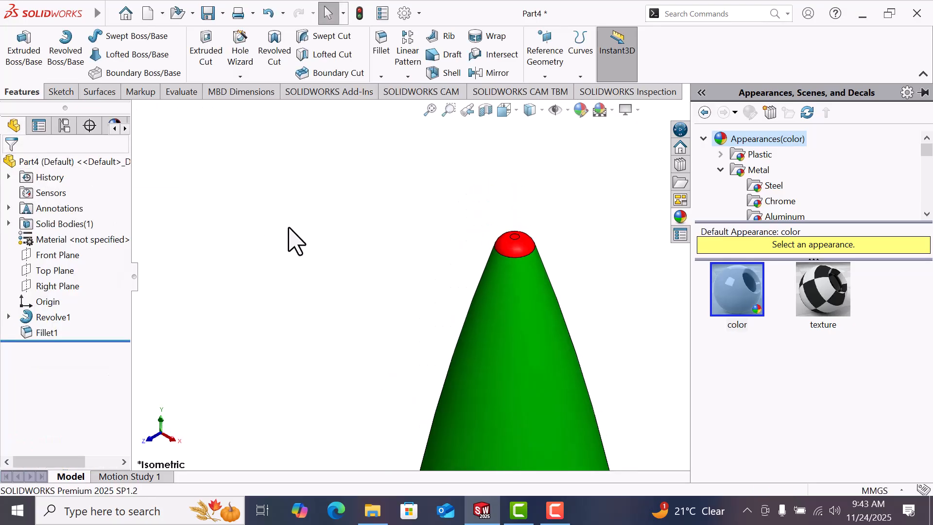
left_click(600, 250)
key("space")
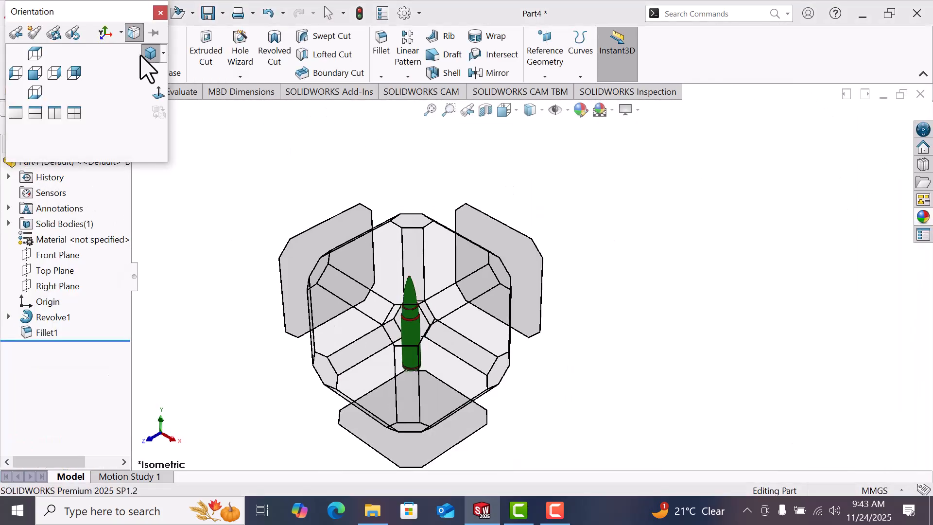
left_click(164, 52)
left_click(146, 78)
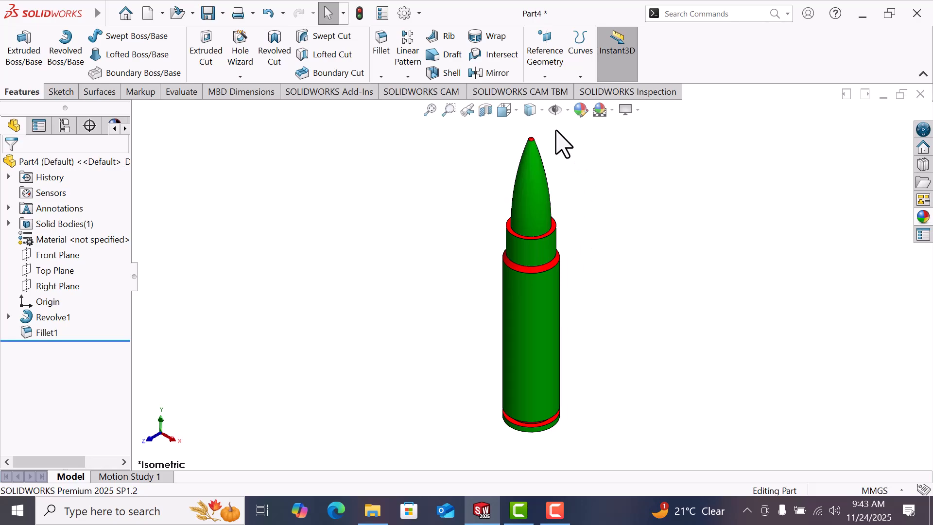
left_click(542, 111)
left_click(539, 149)
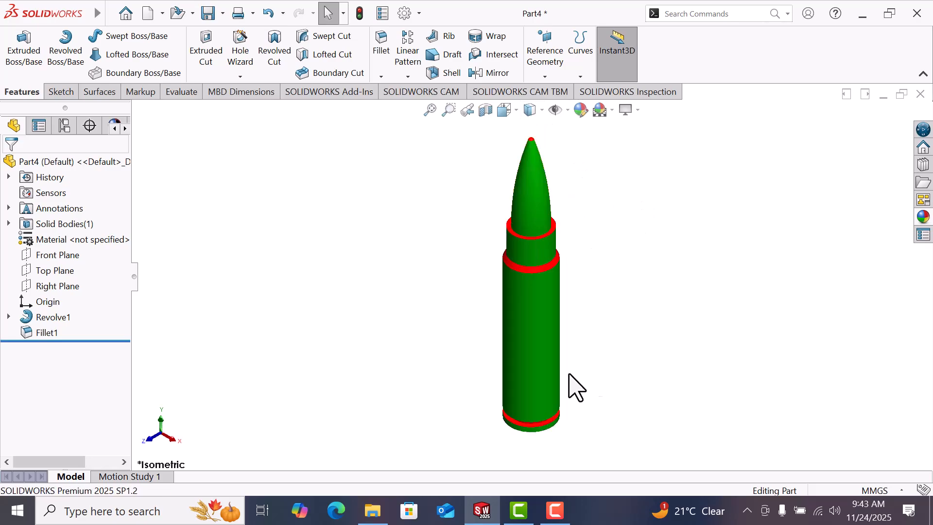
- Start a fillet on the large cylindrical face of the case with a 1 mm radius
left_click(552, 373)
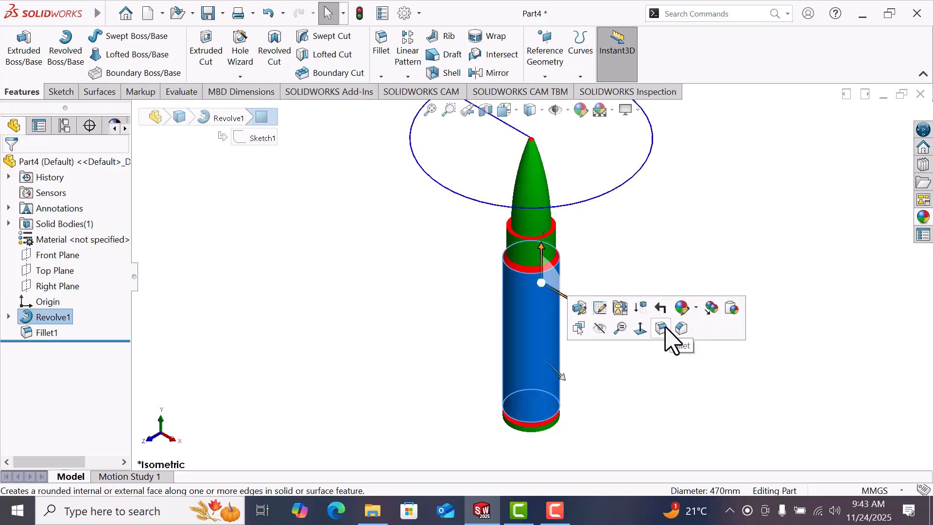
key("Return")
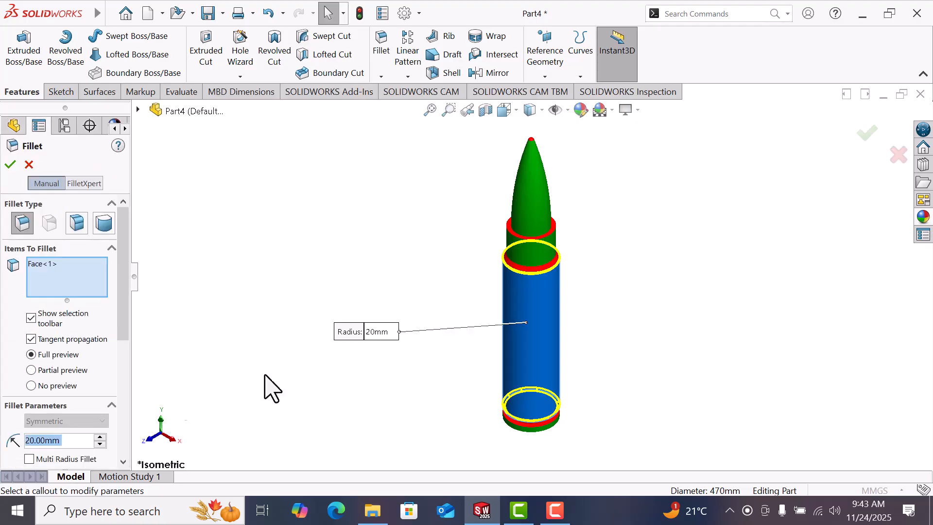
type("1")
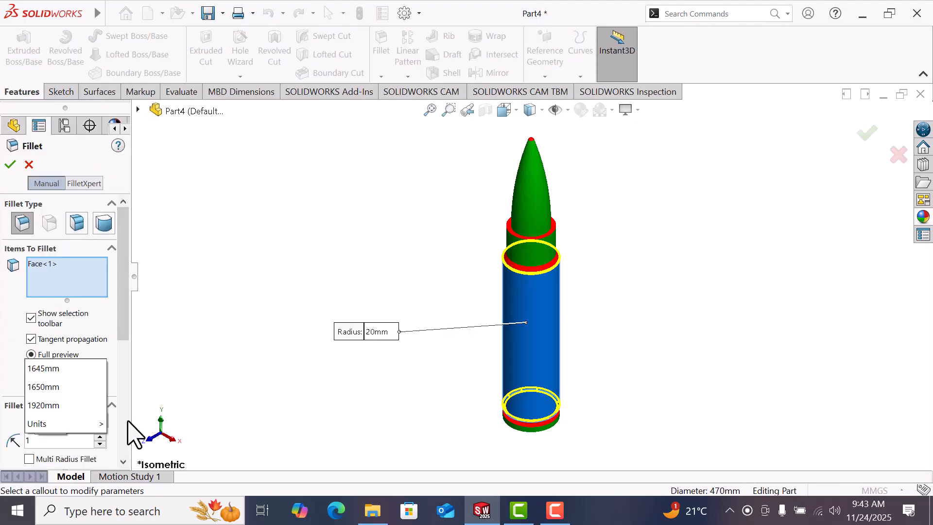
key("Return")
- Add the bottom edge and the cylindrical face of the base rim to the fillet selection
scroll(579, 410, "down", 6)
middle_click_drag(494, 423, 454, 374)
left_click(458, 415)
scroll(500, 406, "down", 4)
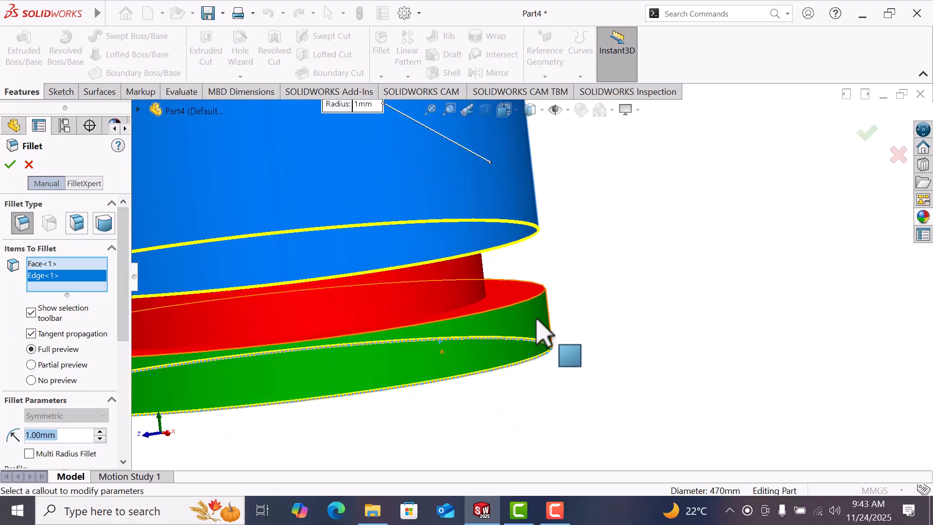
left_click(538, 320)
scroll(537, 316, "up", 8)
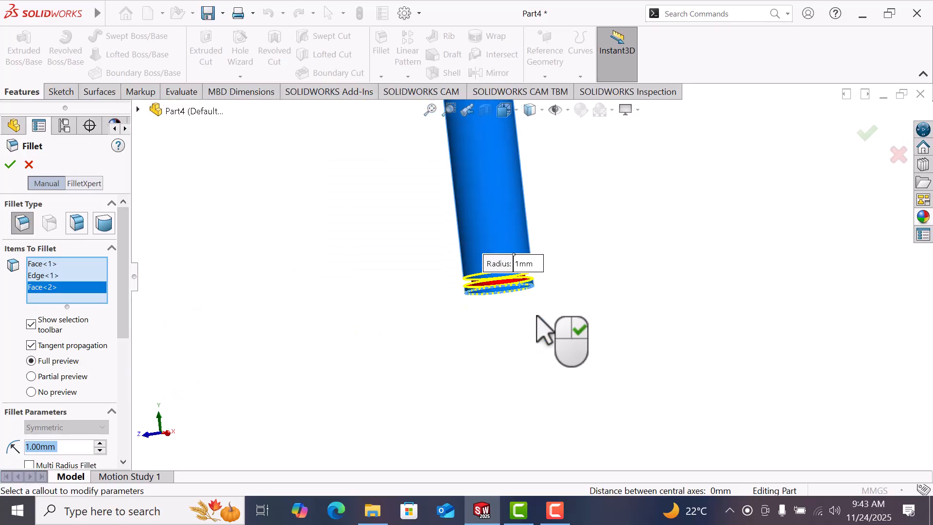
- Add the upper edge of the red sloped shoulder to the fillet selection
scroll(509, 200, "up", 3)
scroll(515, 189, "down", 3)
scroll(535, 213, "down", 5)
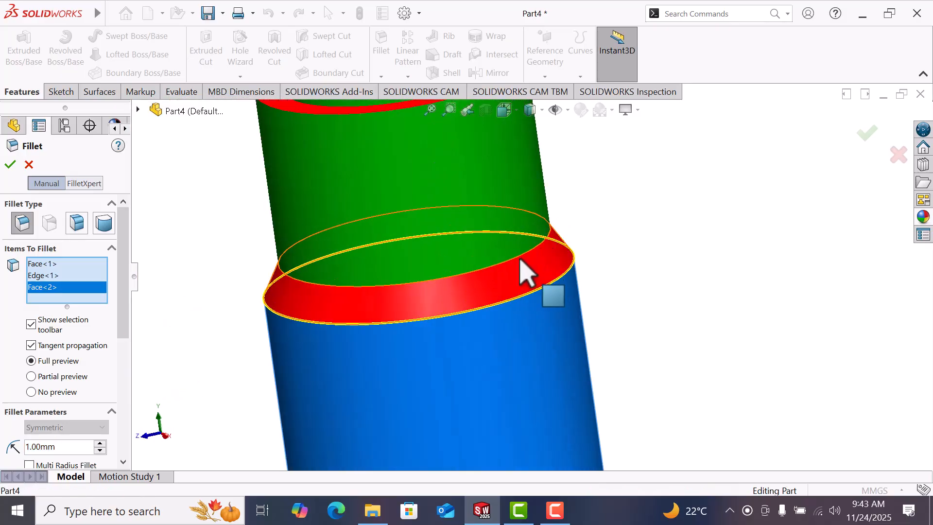
left_click(522, 269)
- Add the neck's outer top edge and the bullet's curved side face to the selection and apply the fillet
scroll(535, 243, "up", 3)
scroll(544, 255, "down", 3)
scroll(558, 308, "down", 2)
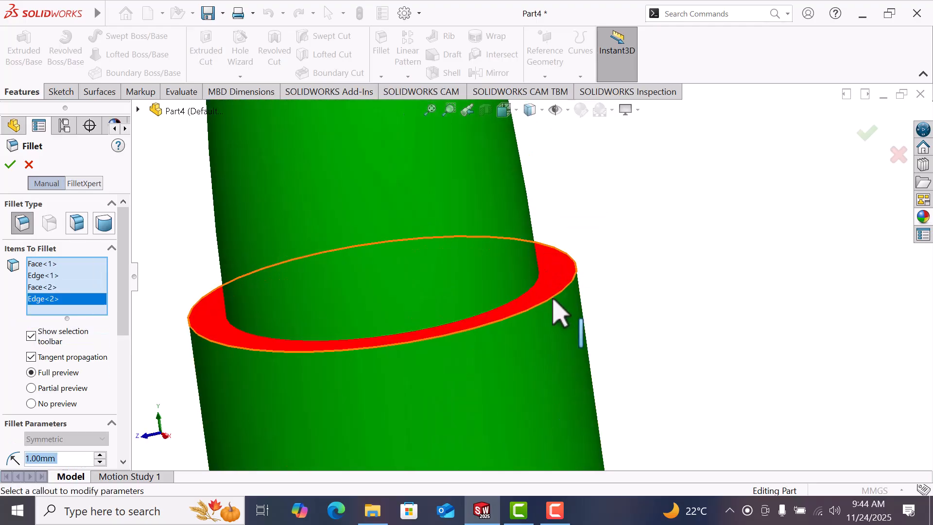
left_click(554, 298)
left_click(525, 292)
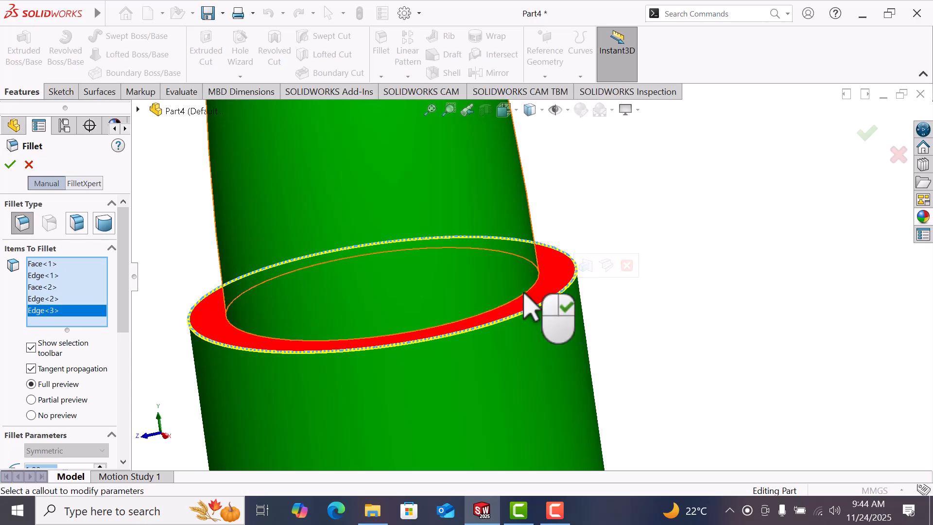
scroll(530, 298, "up", 4)
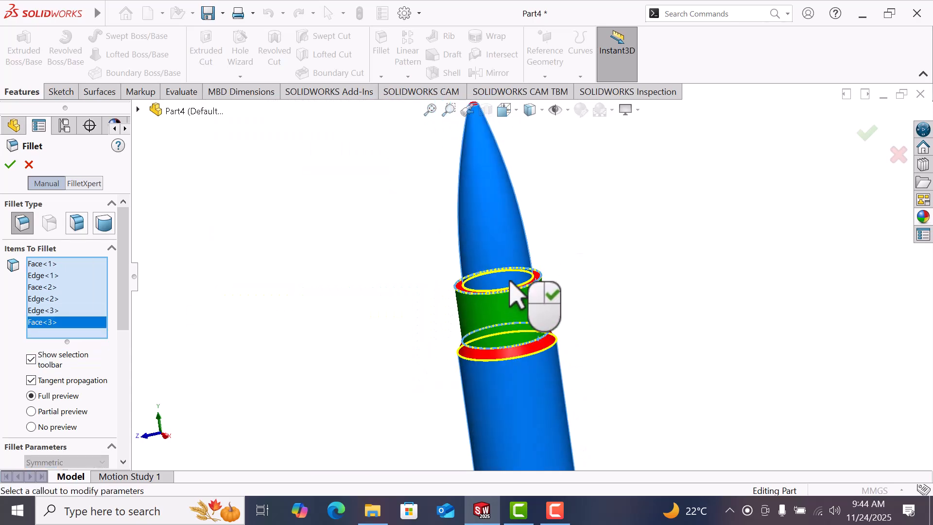
scroll(508, 194, "down", 2)
scroll(504, 180, "down", 2)
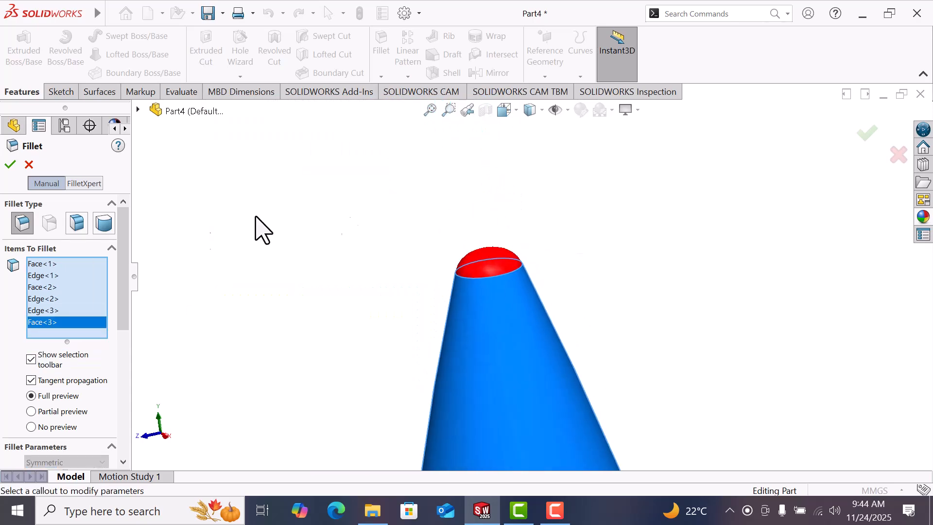
scroll(533, 293, "down", 2)
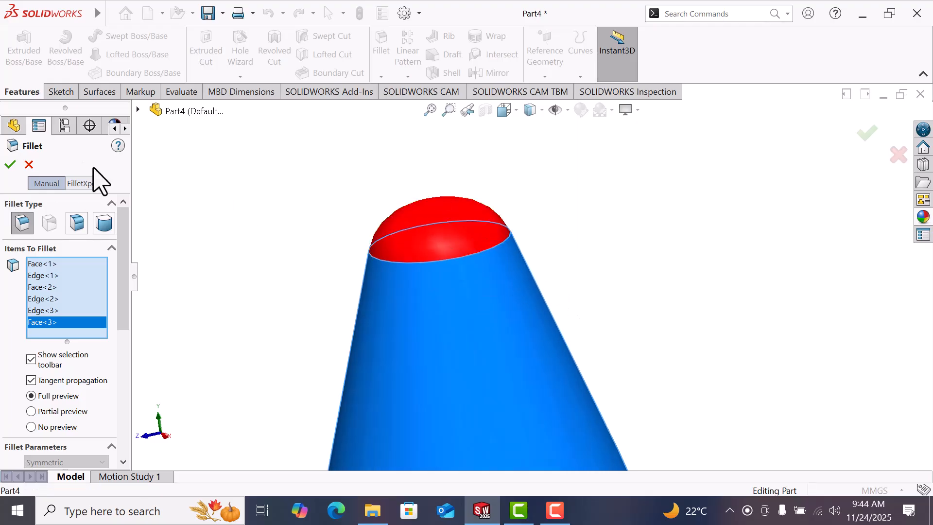
left_click(8, 166)
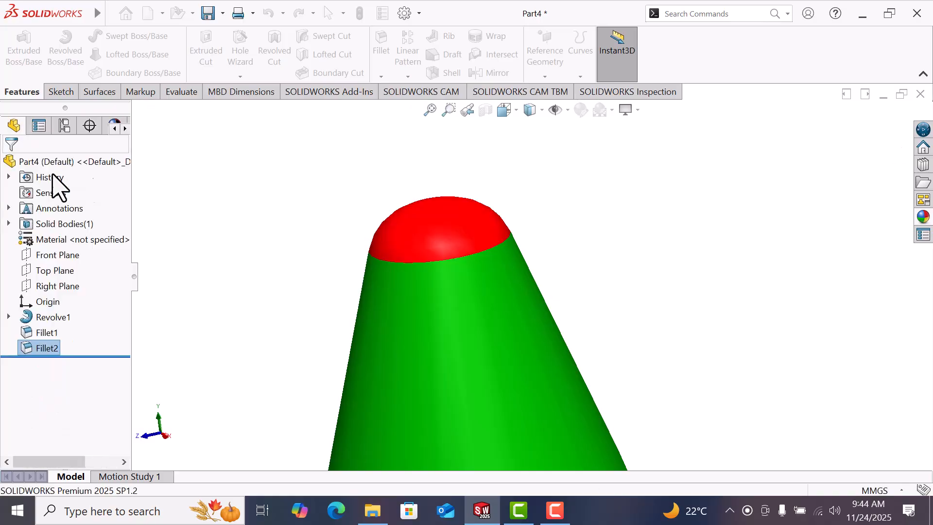
- Return to isometric view and colour the narrow fillet face along the neck's outer top edge dark grey
key("space")
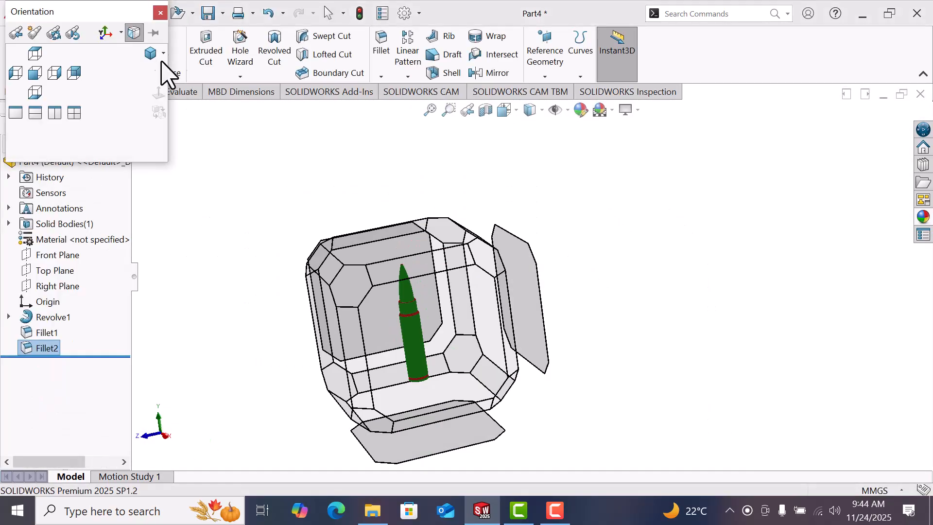
left_click(150, 55)
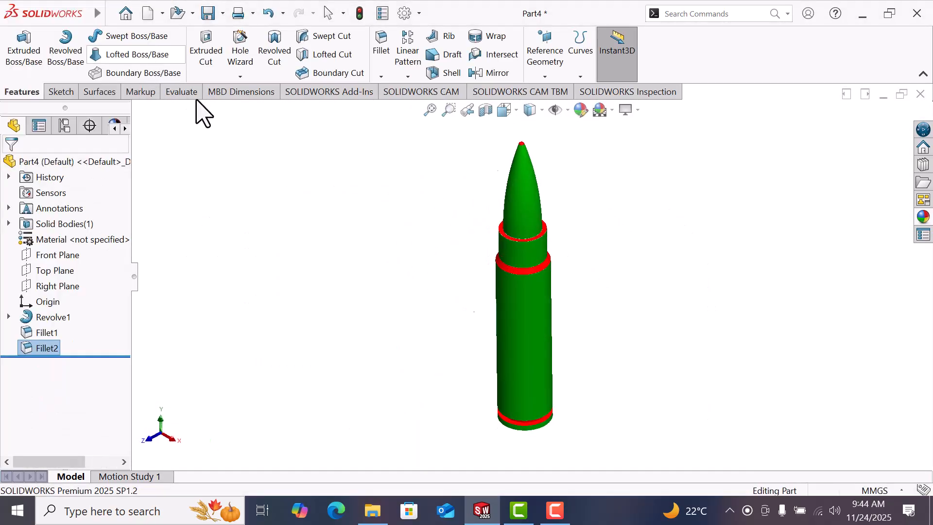
scroll(554, 248, "down", 10)
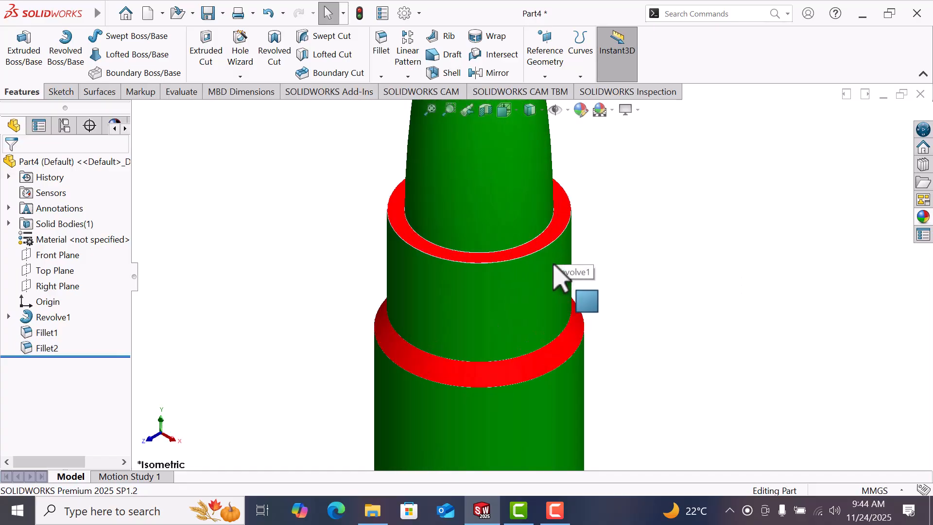
scroll(544, 246, "down", 3)
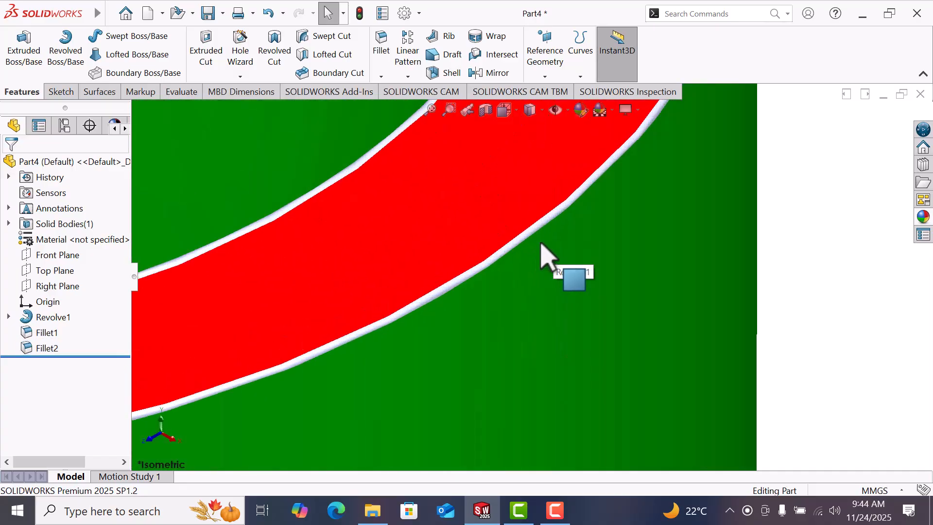
left_click(517, 245)
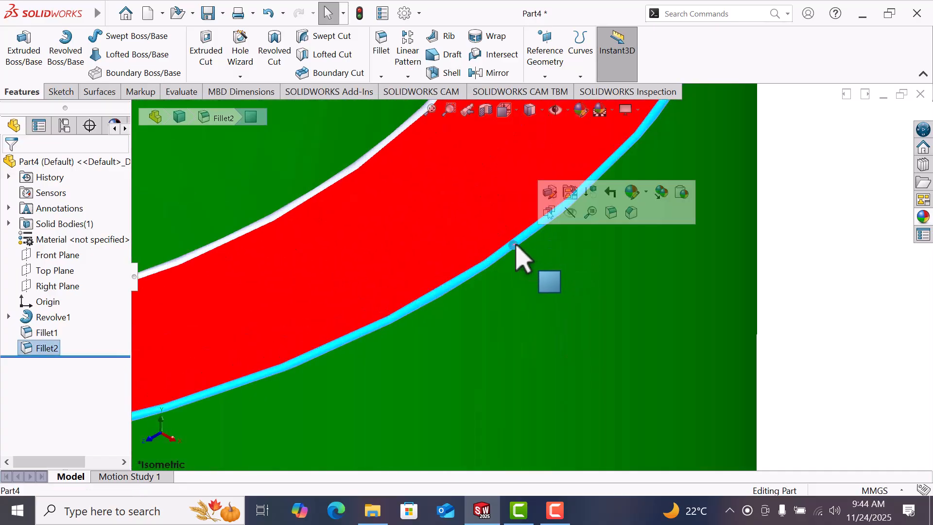
left_click(647, 192)
left_click(637, 243)
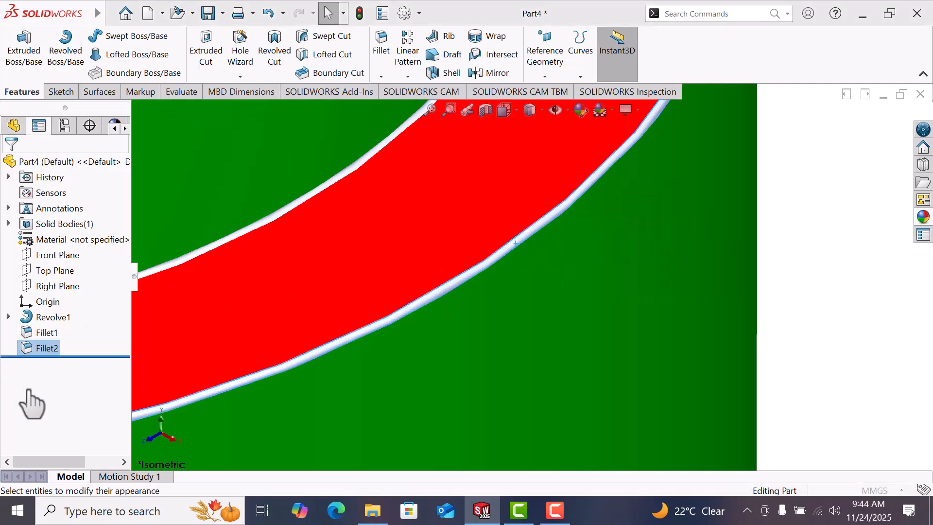
left_click(97, 461)
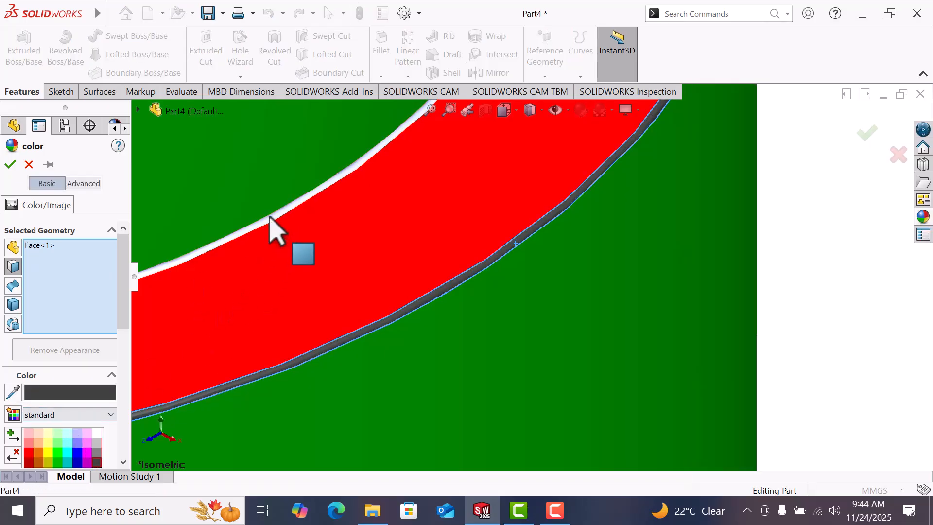
- Add the fillet face around the bullet's base and the one along the red shoulder's upper edge to the dark grey colour selection
left_click(271, 220)
scroll(277, 233, "up", 10)
scroll(491, 345, "down", 10)
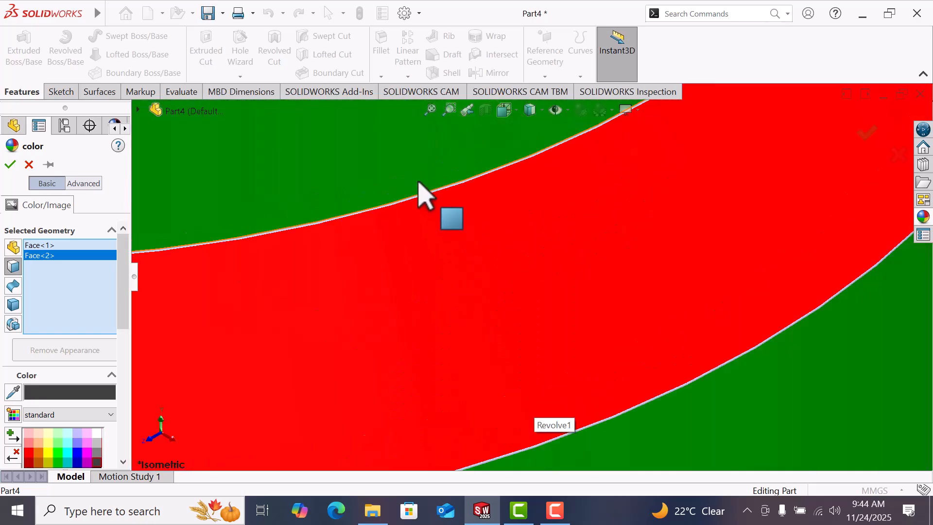
scroll(421, 194, "down", 3)
left_click(427, 232)
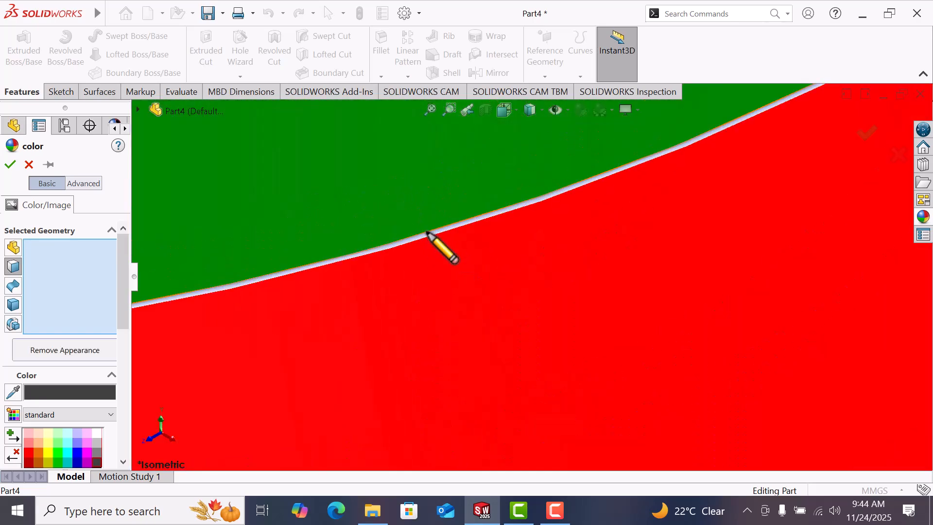
left_click(423, 228)
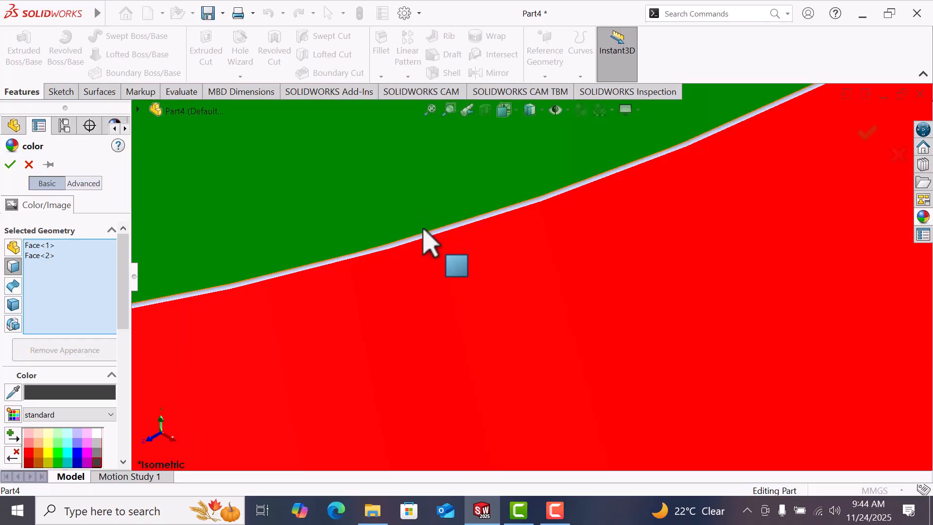
scroll(427, 245, "down", 3)
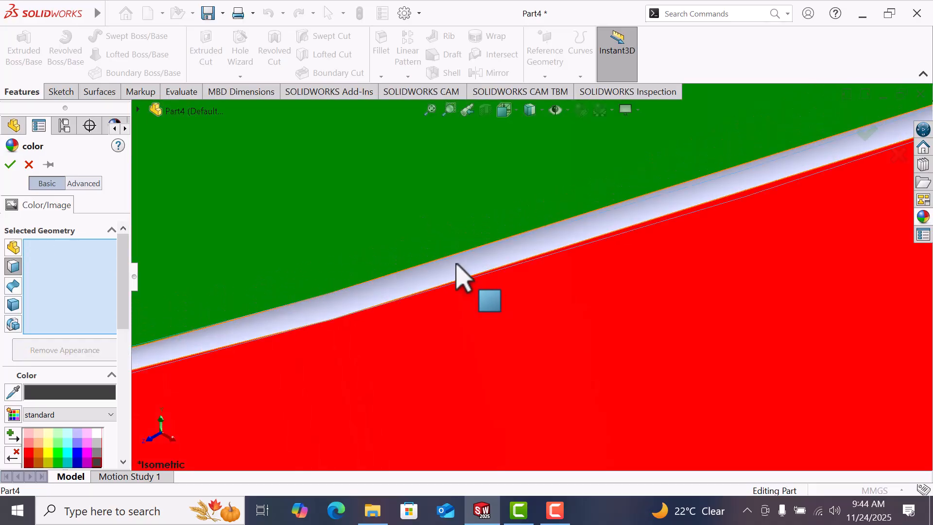
left_click(457, 268)
- Add the fillet face along the red shoulder's lower edge to the dark grey colour selection
scroll(458, 269, "up", 5)
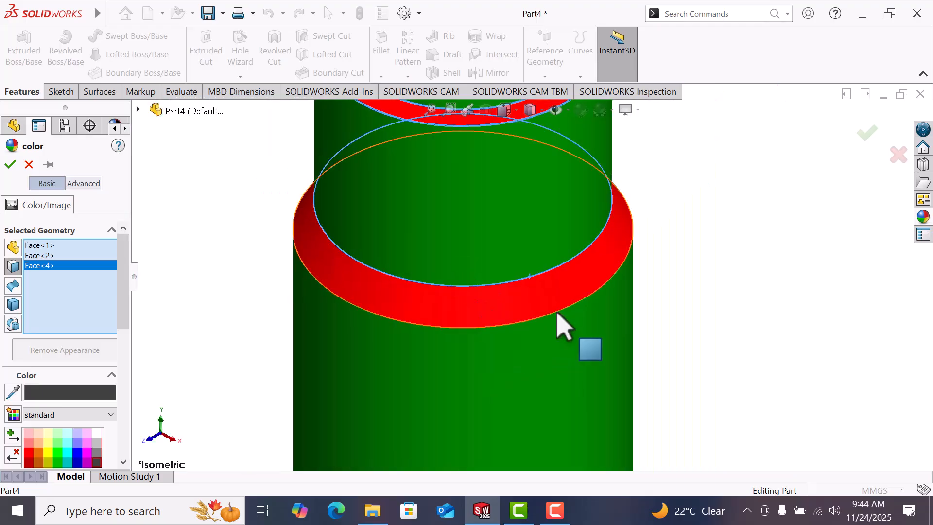
scroll(559, 316, "down", 5)
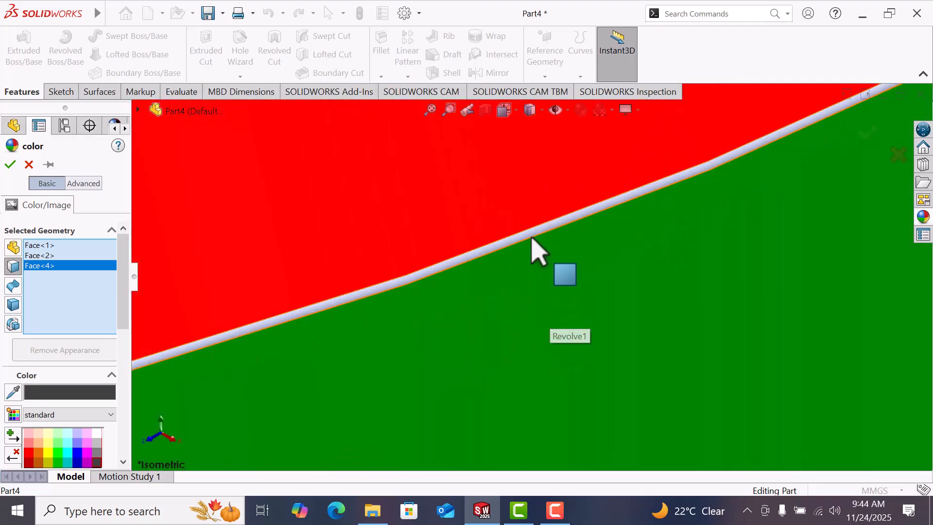
left_click(532, 237)
scroll(532, 238, "up", 5)
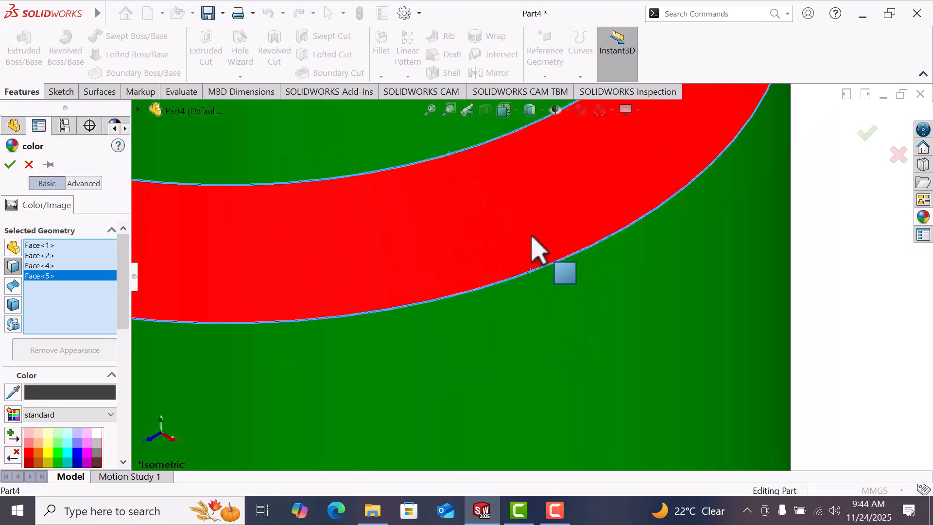
- Check the upper edge of the base rim for a fillet face and apply the dark grey colour to the selected faces
scroll(531, 248, "up", 4)
scroll(548, 438, "down", 6)
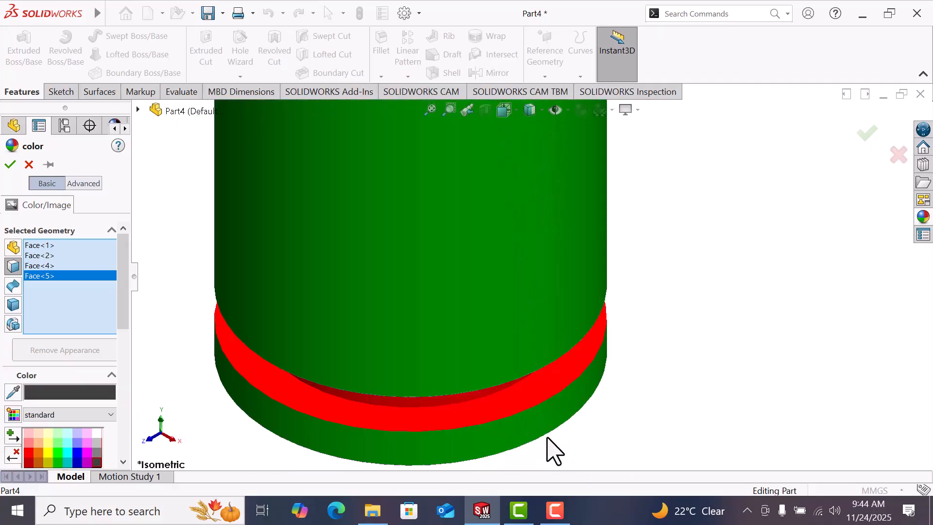
middle_click_drag(553, 396, 544, 340)
scroll(704, 224, "down", 4)
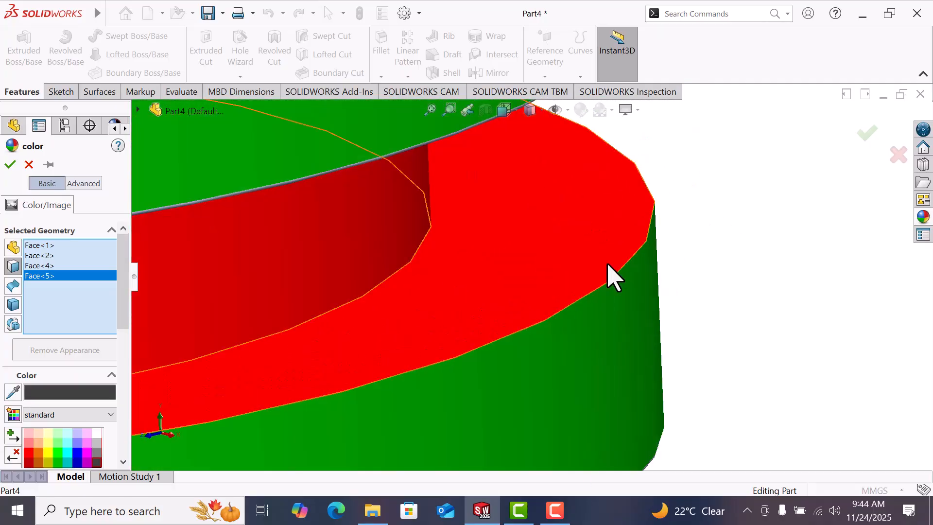
scroll(597, 307, "up", 5)
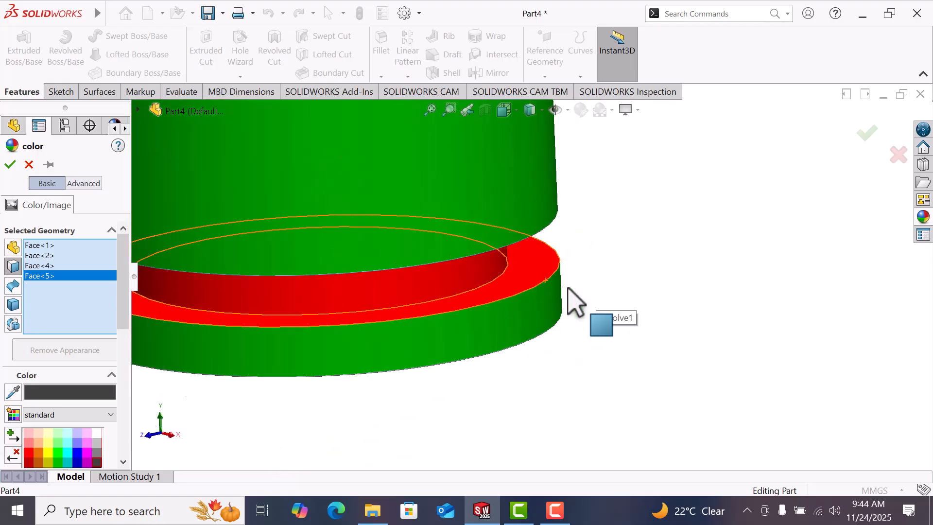
scroll(516, 323, "down", 8)
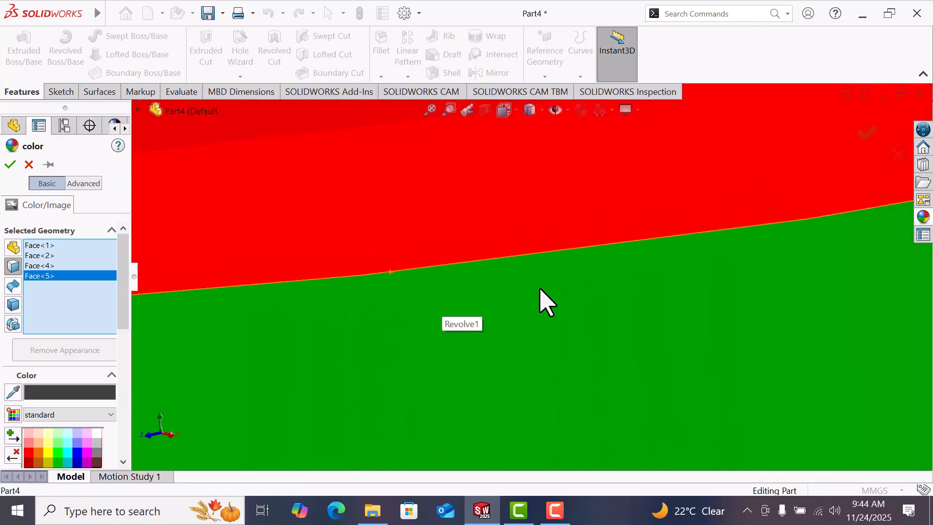
scroll(531, 246, "down", 5)
scroll(503, 310, "up", 7)
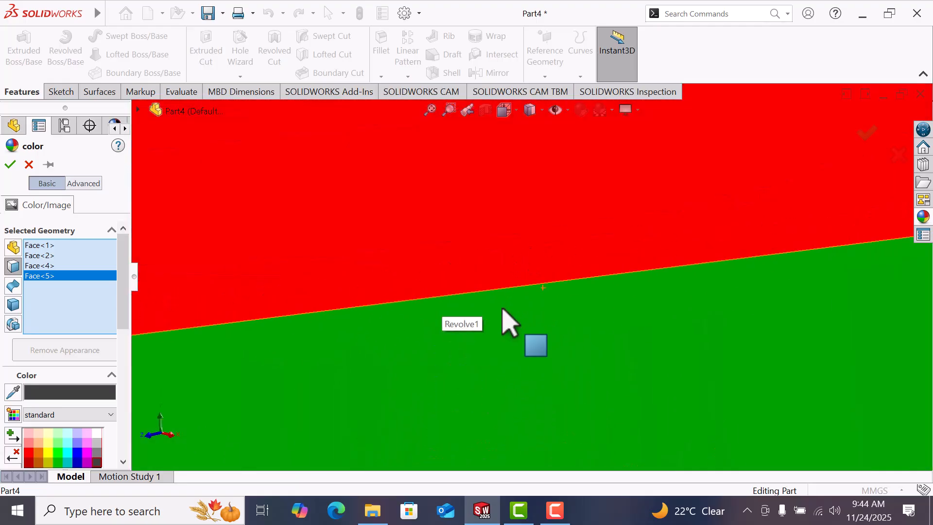
left_click(10, 165)
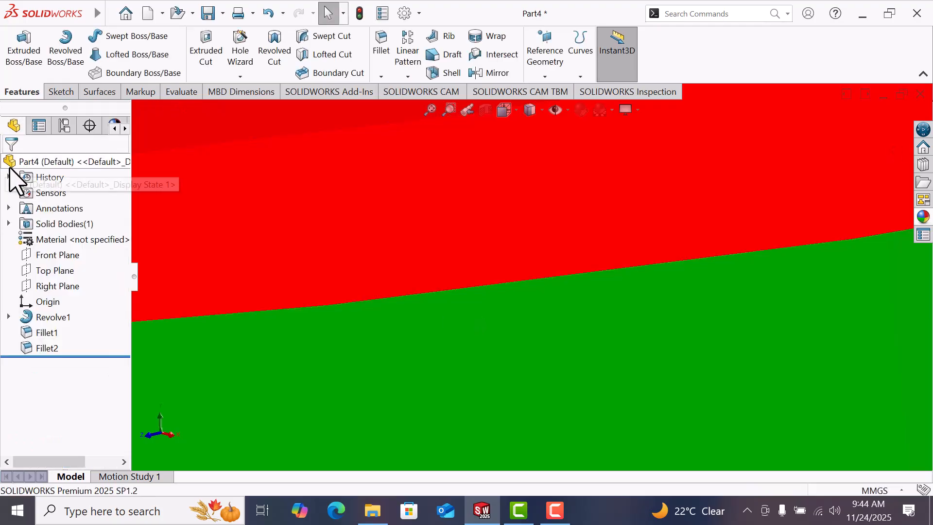
- Colour the fillet face along the bottom edge of the base rim dark grey
scroll(708, 343, "up", 6)
middle_click_drag(614, 314, 635, 298)
scroll(673, 329, "down", 5)
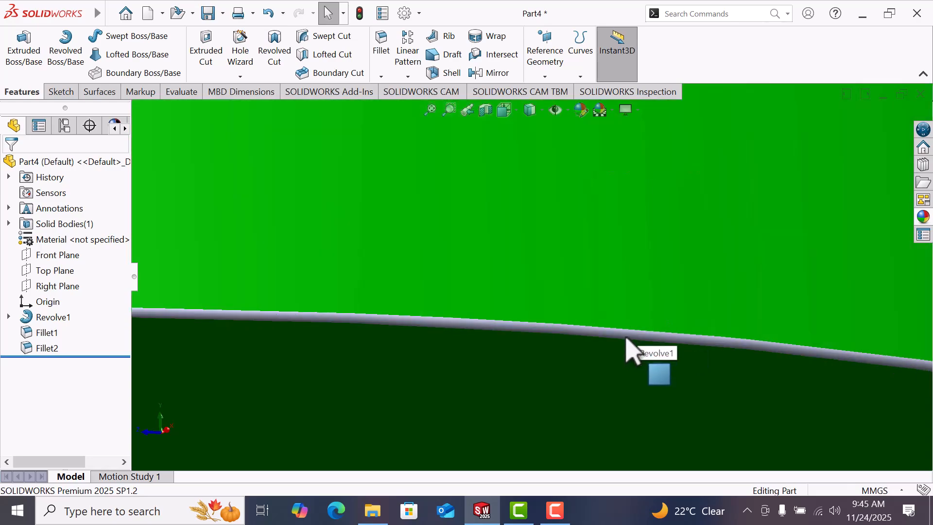
left_click(630, 333)
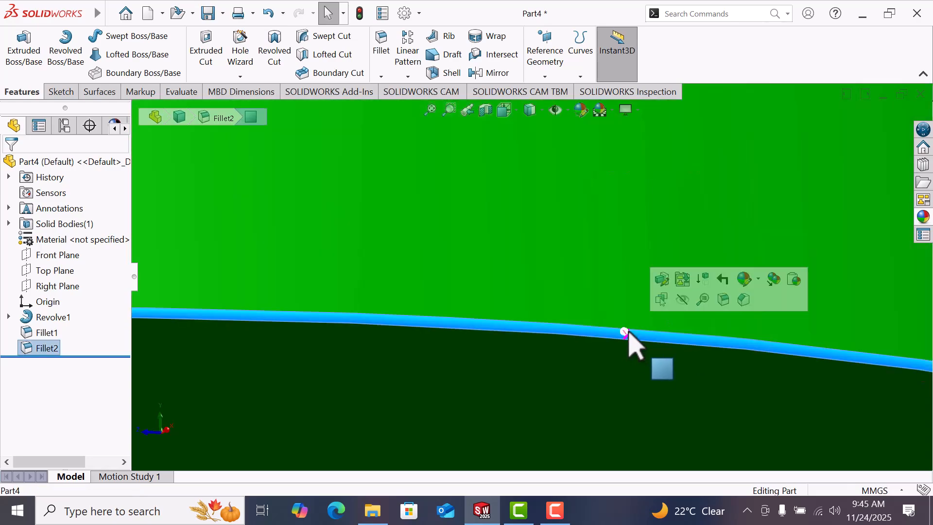
left_click(759, 280)
left_click(745, 315)
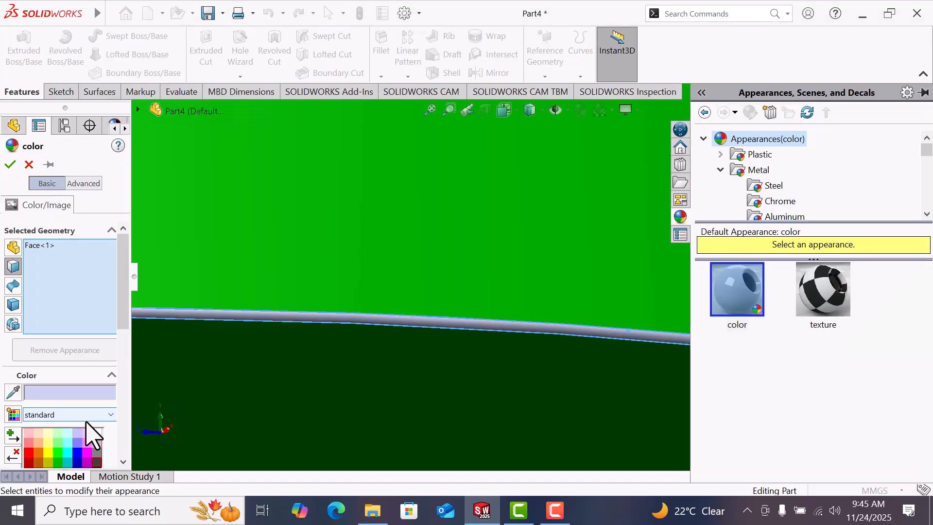
left_click(97, 460)
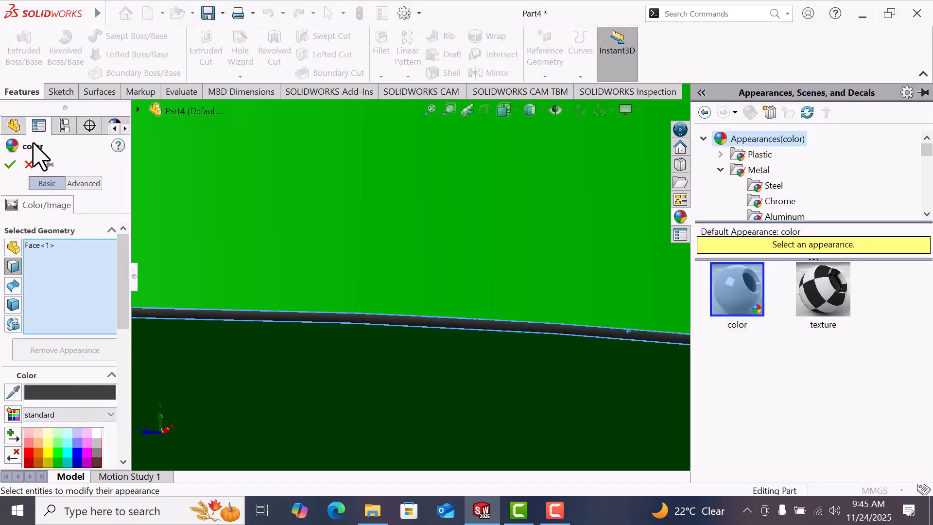
left_click(10, 165)
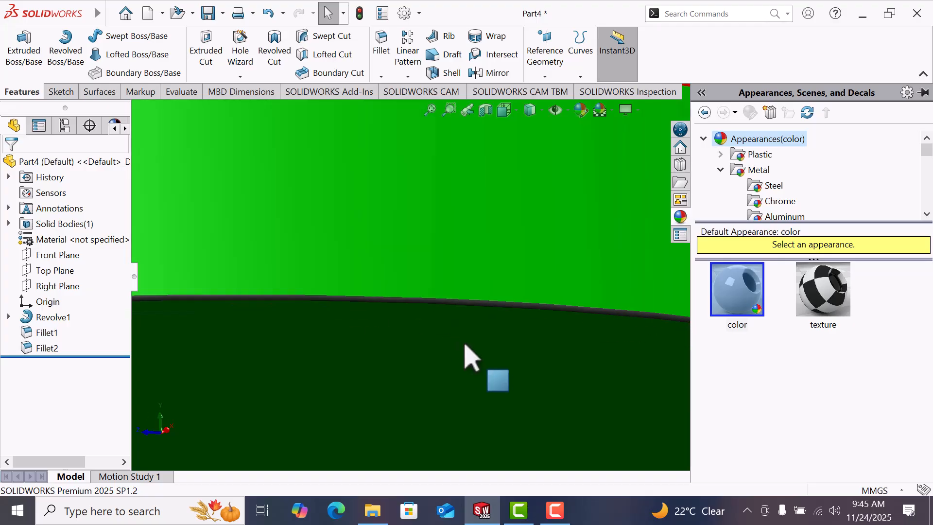
- Return to the isometric view and look over the whole coloured cartridge
key("space")
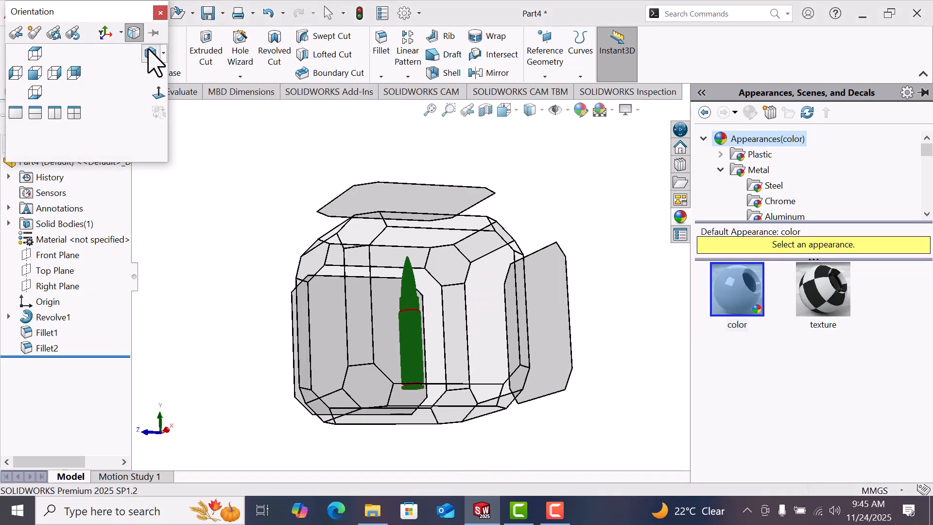
left_click(151, 54)
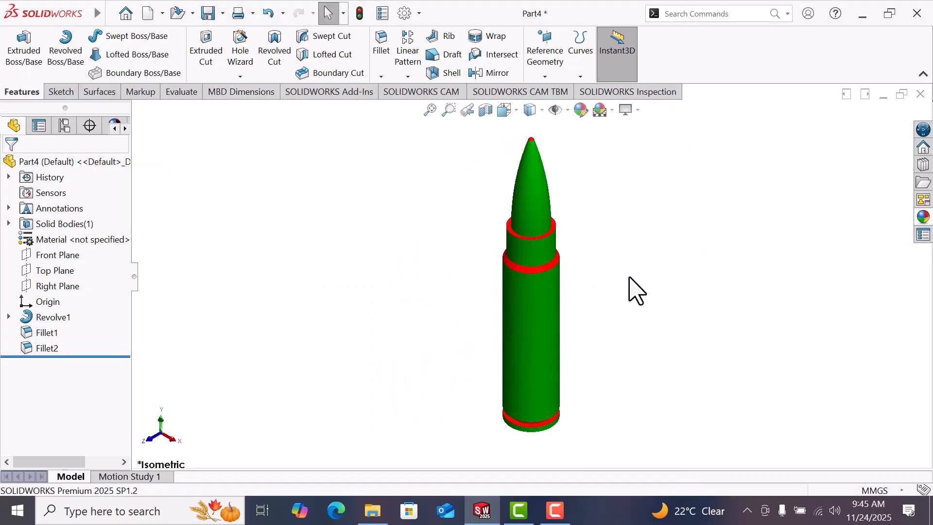
scroll(579, 260, "down", 1)
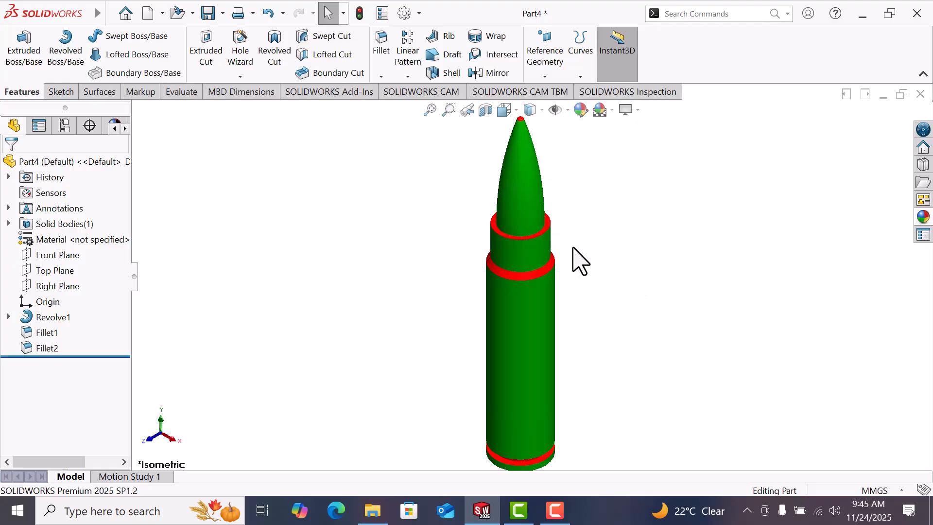
scroll(547, 338, "up", 1)
scroll(547, 338, "down", 1)
scroll(554, 350, "up", 1)
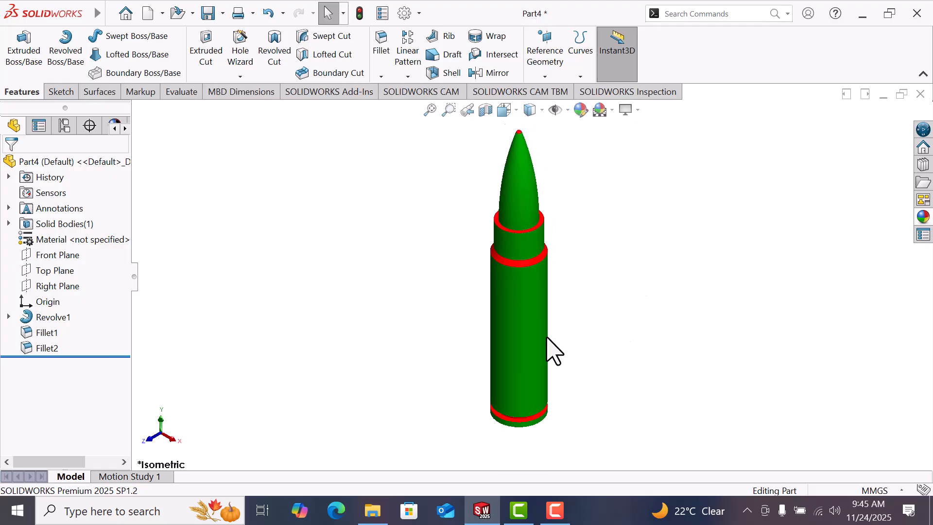